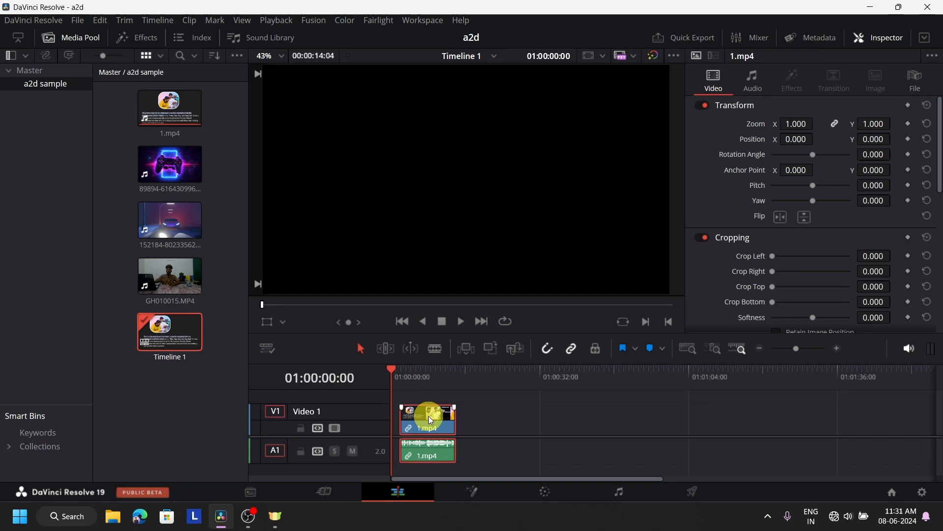
Move 1.mp4 to the timeline start, mute audio track A1, and play back the edit.
{"action": "left_click_drag", "start_coordinate": [429, 415], "coordinate": [403, 417]}
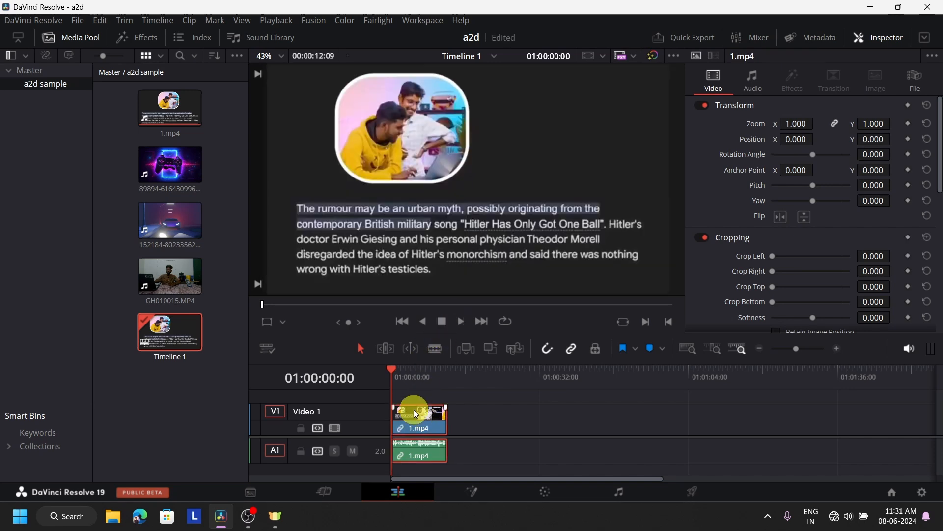
{"action": "left_click", "coordinate": [352, 455]}
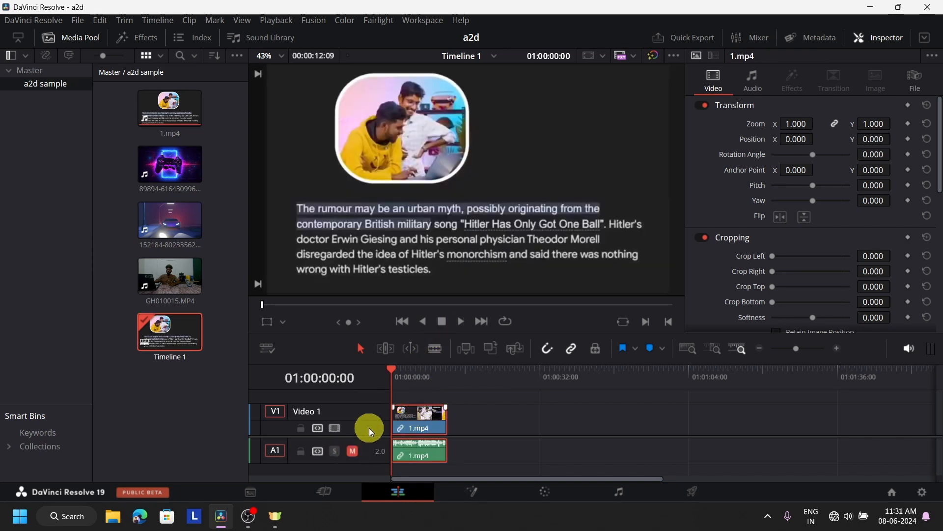
{"action": "left_click", "coordinate": [461, 323]}
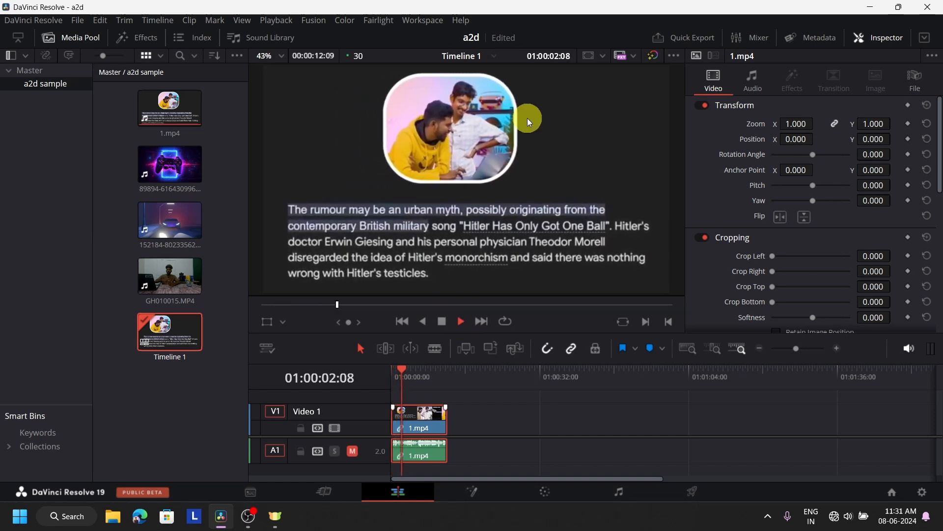
{"action": "left_click", "coordinate": [441, 322]}
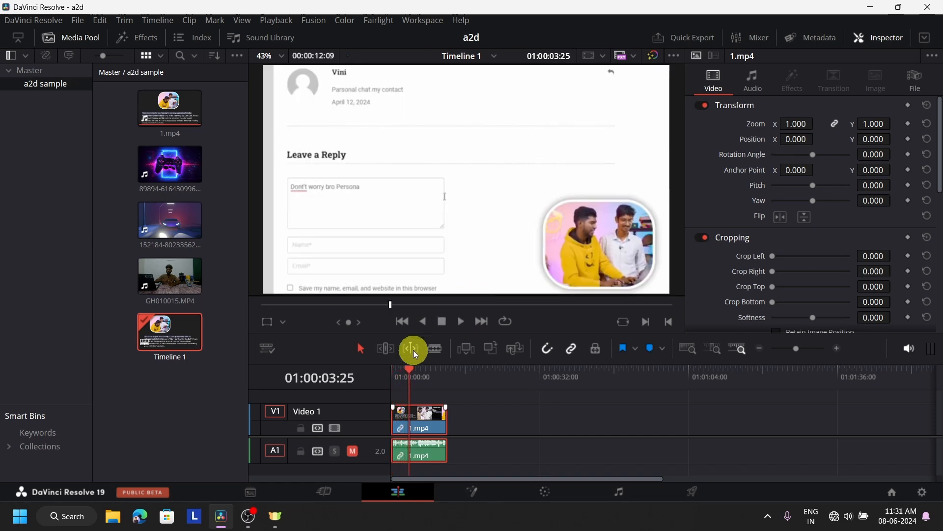
{"action": "left_click_drag", "start_coordinate": [169, 166], "coordinate": [514, 430]}
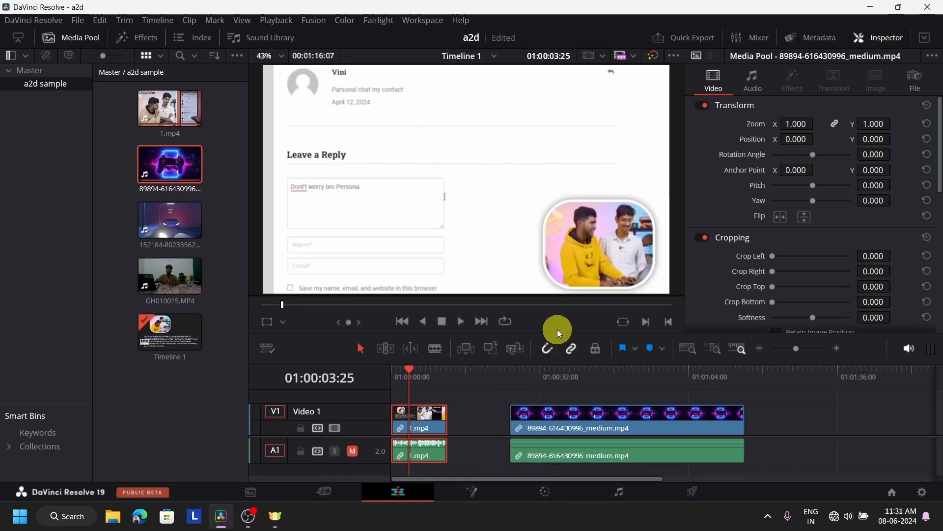
{"action": "left_click_drag", "start_coordinate": [557, 330], "coordinate": [561, 246]}
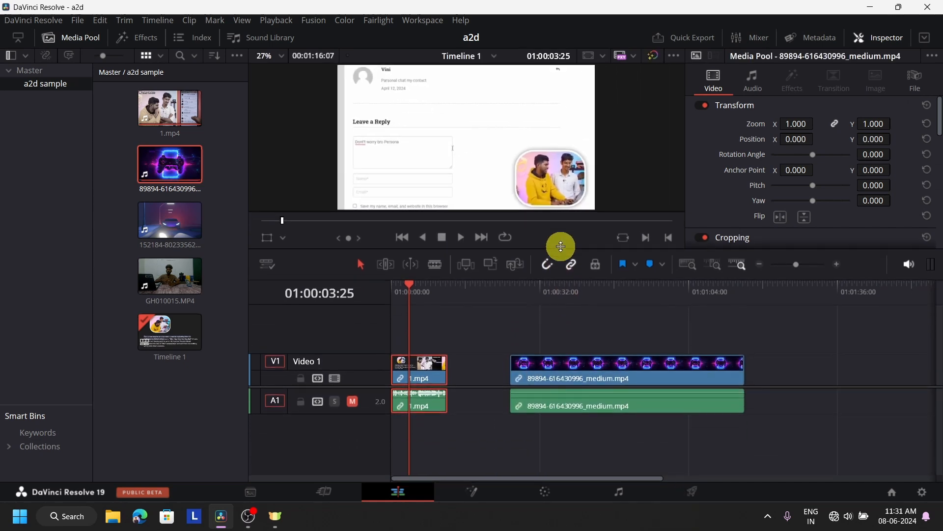
{"action": "left_click", "coordinate": [572, 292]}
{"action": "left_click", "coordinate": [604, 370]}
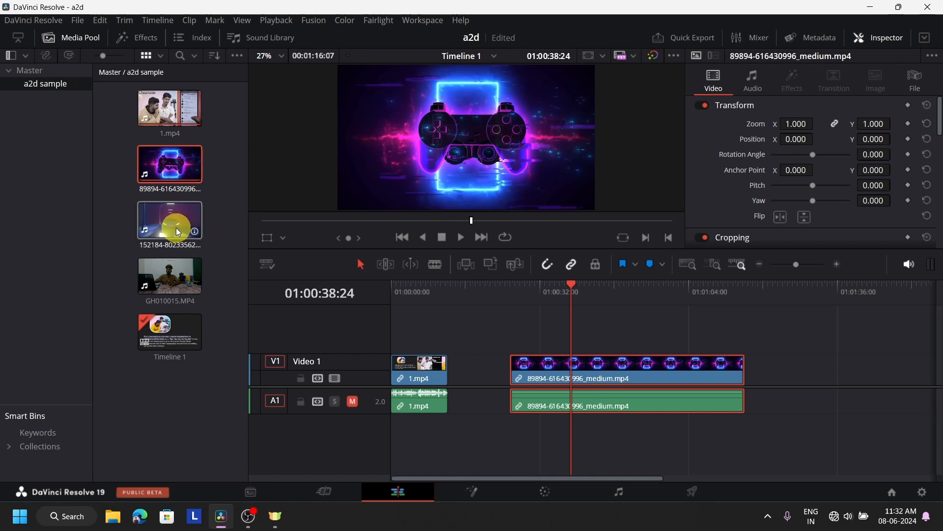
{"action": "left_click", "coordinate": [170, 277]}
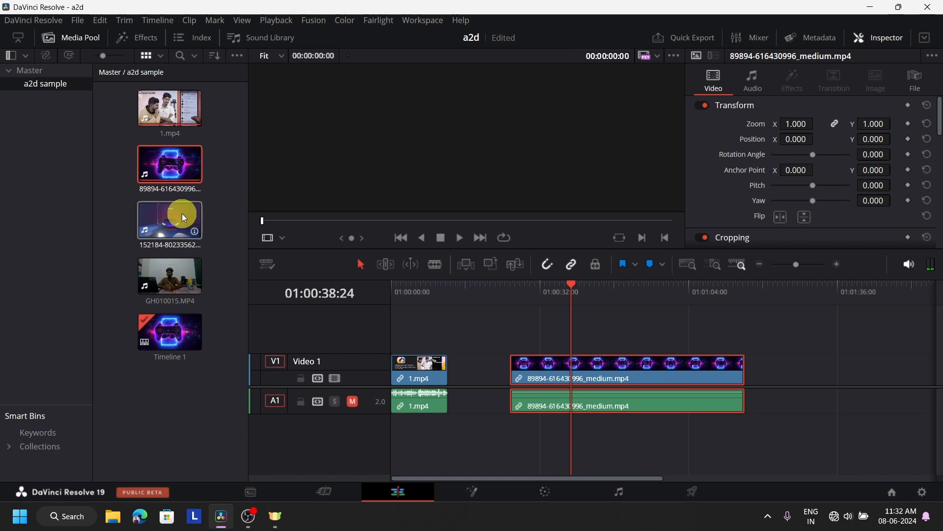
{"action": "left_click_drag", "start_coordinate": [160, 228], "coordinate": [520, 336]}
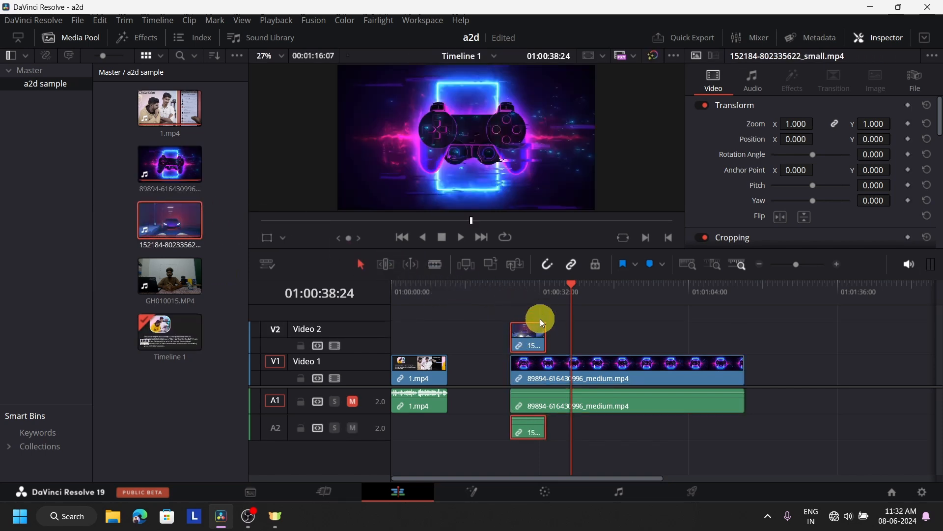
{"action": "left_click", "coordinate": [528, 284]}
{"action": "left_click", "coordinate": [635, 378]}
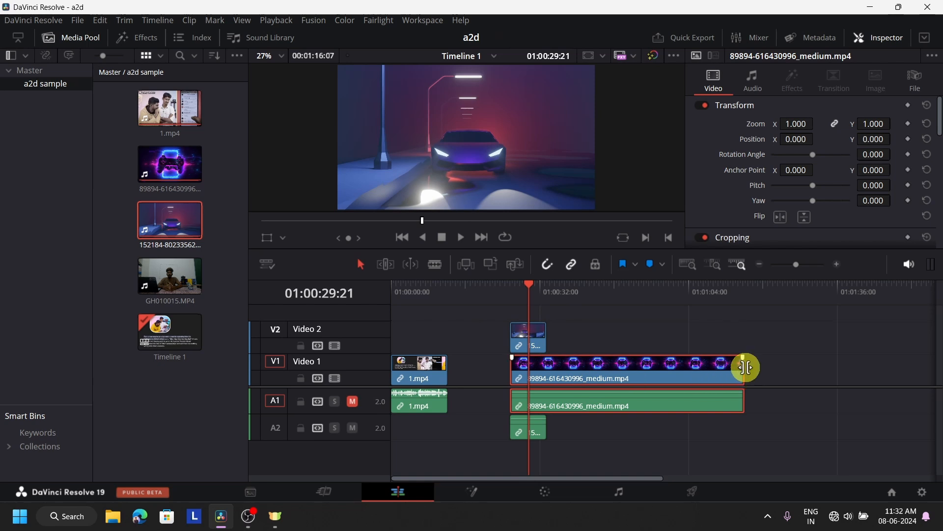
{"action": "left_click_drag", "start_coordinate": [743, 366], "coordinate": [551, 379]}
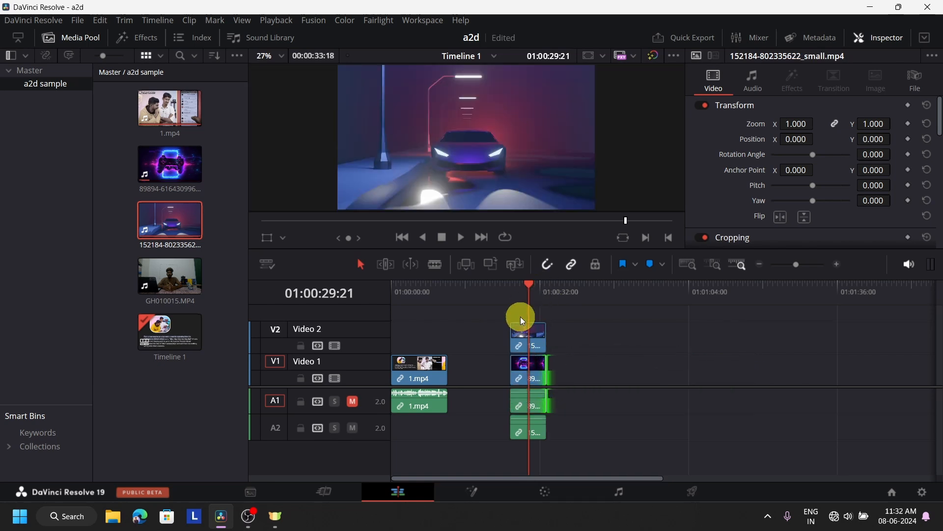
{"action": "left_click", "coordinate": [532, 364]}
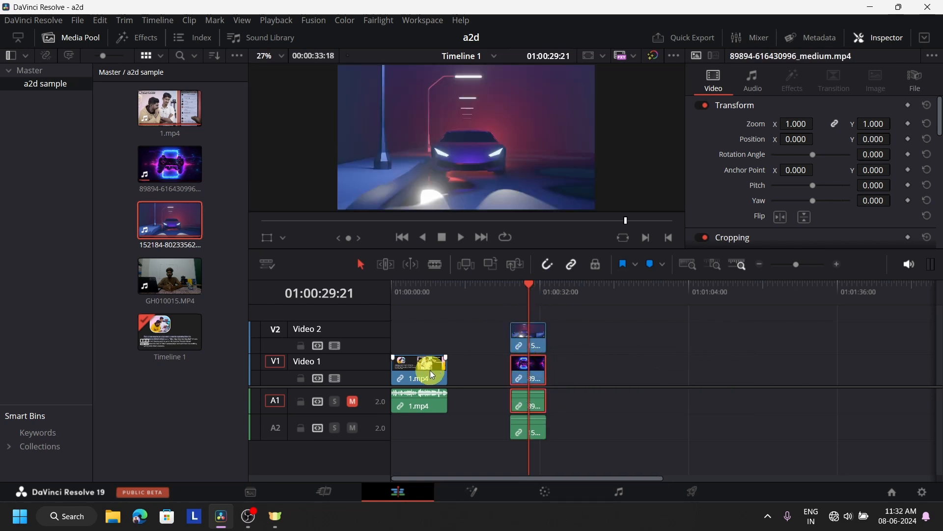
Select the car clip on Video 2 and show its transform handles in the viewer.
{"action": "left_click", "coordinate": [405, 294]}
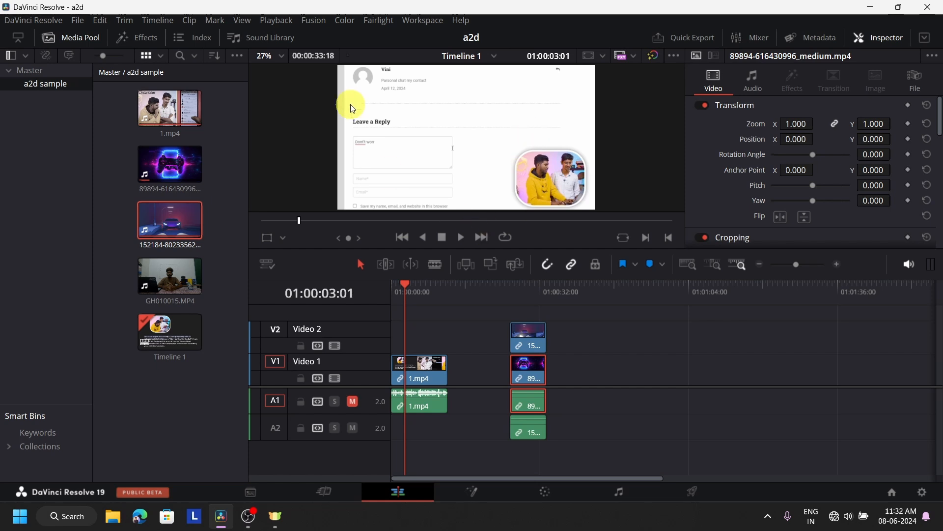
{"action": "left_click", "coordinate": [532, 292]}
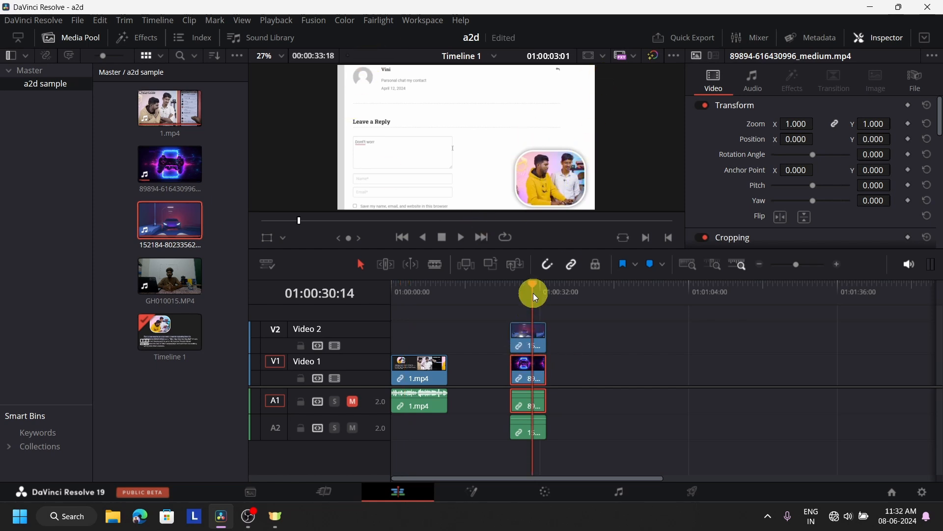
{"action": "left_click", "coordinate": [529, 337]}
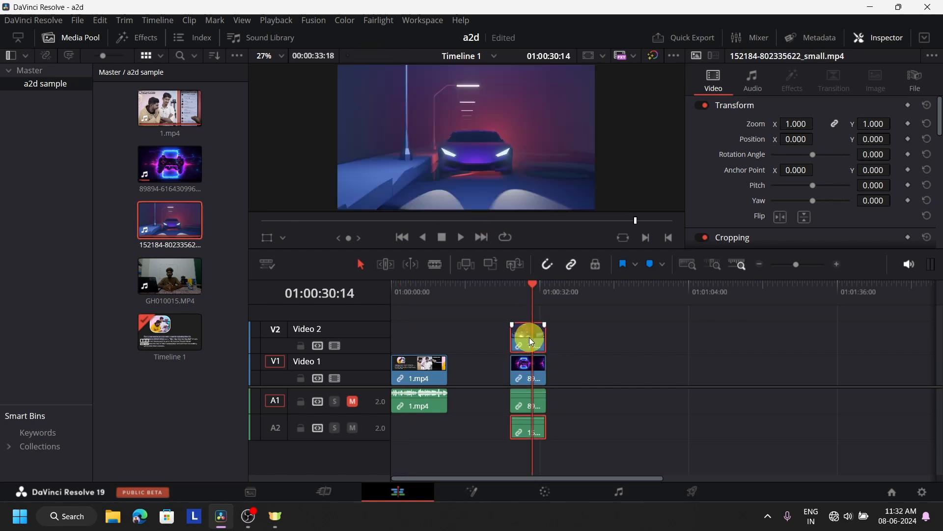
{"action": "left_click", "coordinate": [264, 240]}
{"action": "left_click_drag", "start_coordinate": [596, 209], "coordinate": [438, 125]}
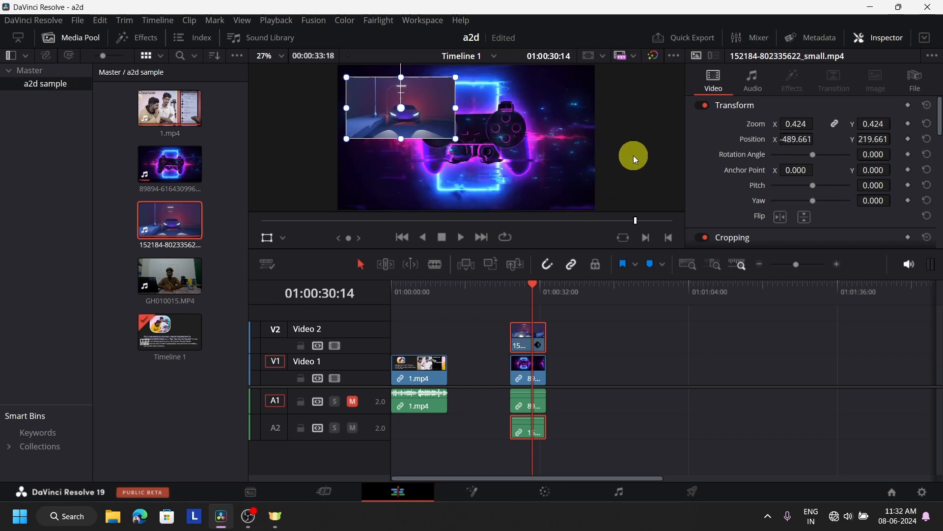
{"action": "left_click", "coordinate": [267, 239]}
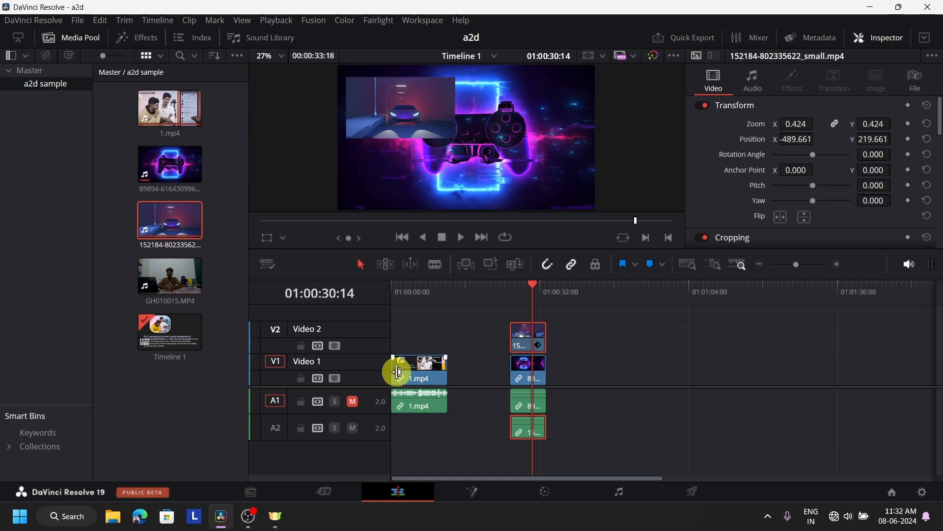
{"action": "left_click", "coordinate": [398, 297]}
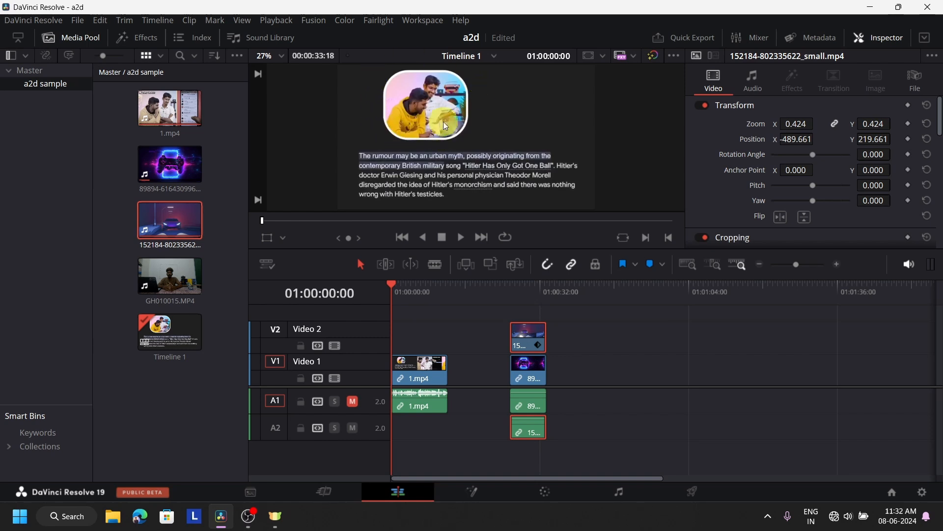
{"action": "left_click", "coordinate": [534, 290]}
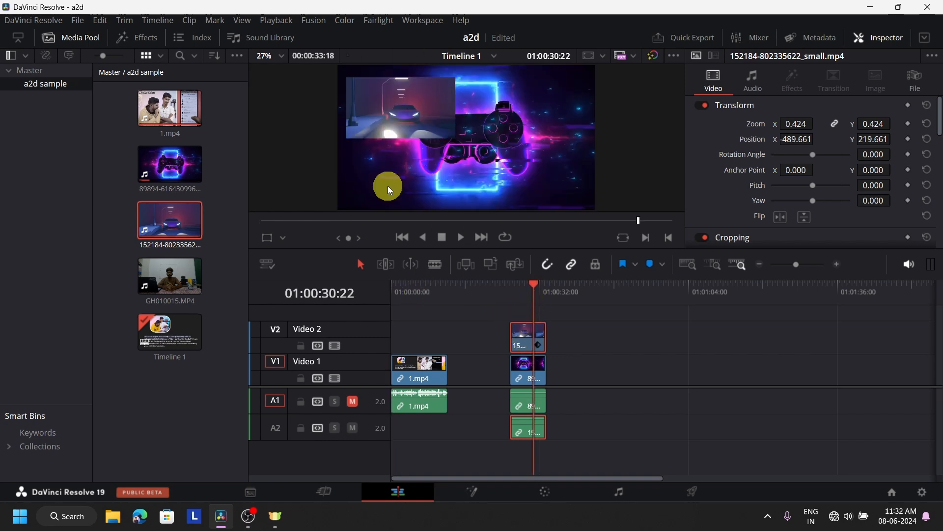
{"action": "left_click", "coordinate": [267, 238]}
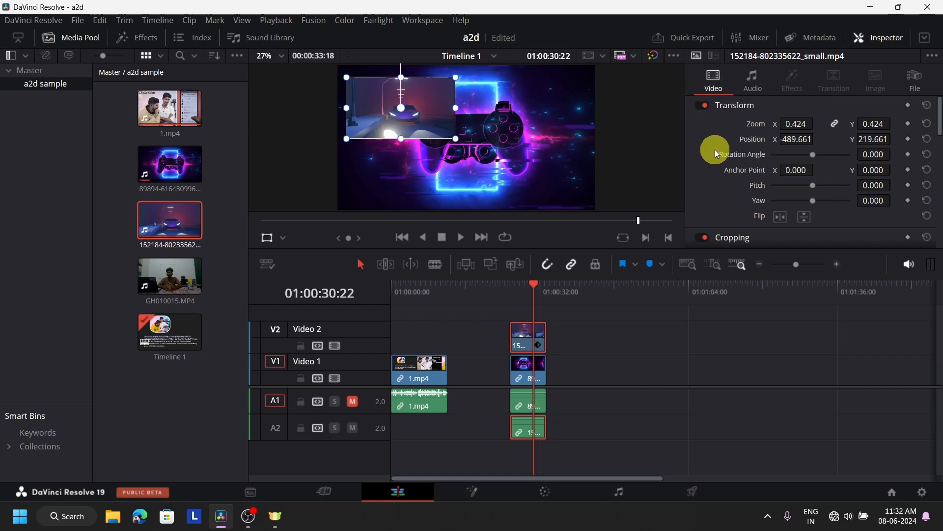
{"action": "key", "text": "ctrl+z"}
{"action": "key", "text": "ctrl+z"}
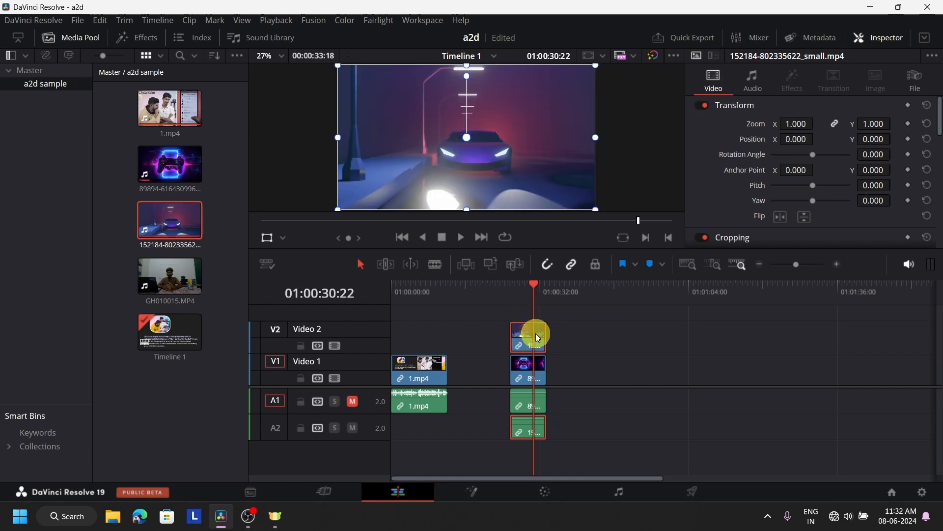
{"action": "left_click", "coordinate": [523, 364]}
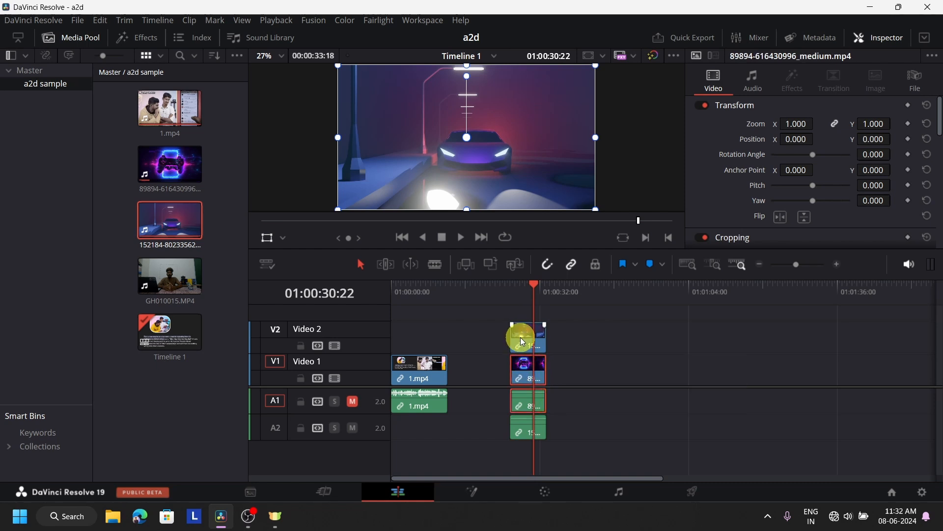
{"action": "left_click", "coordinate": [272, 237]}
{"action": "left_click", "coordinate": [396, 291]}
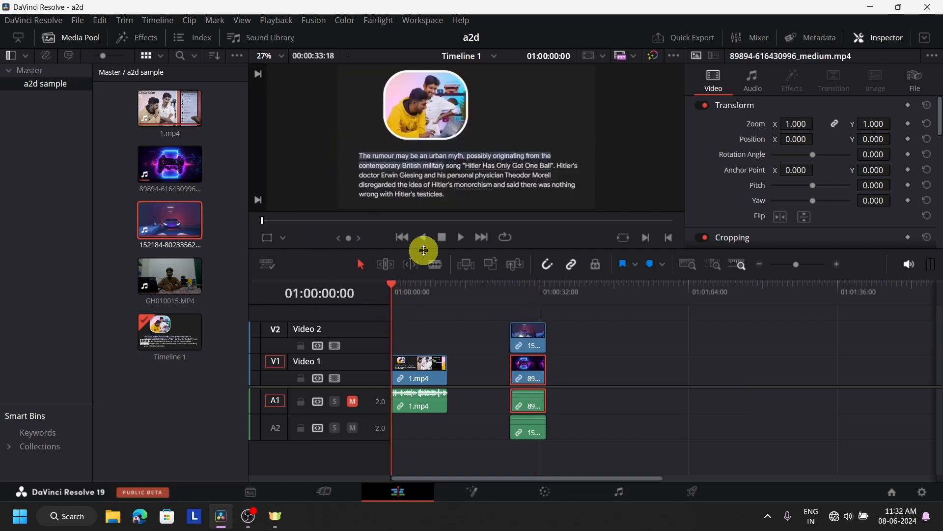
{"action": "left_click", "coordinate": [464, 237]}
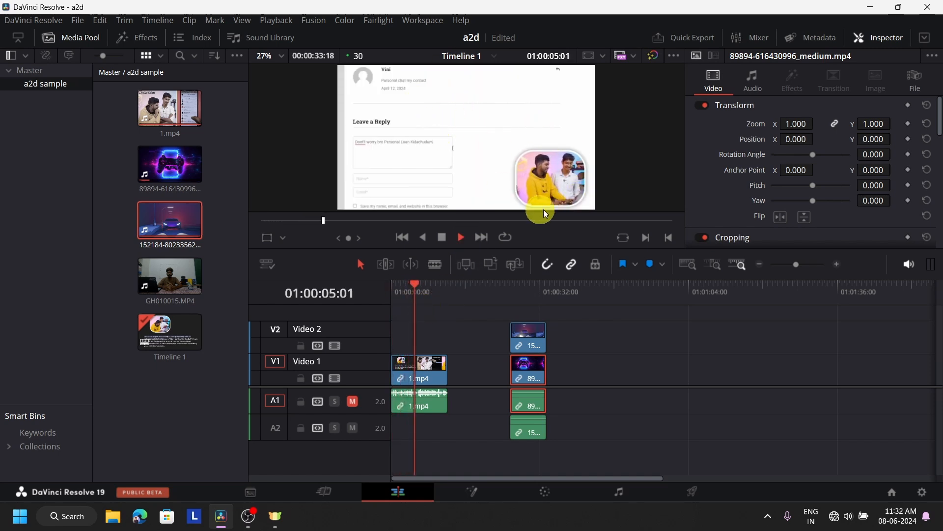
{"action": "left_click", "coordinate": [393, 287]}
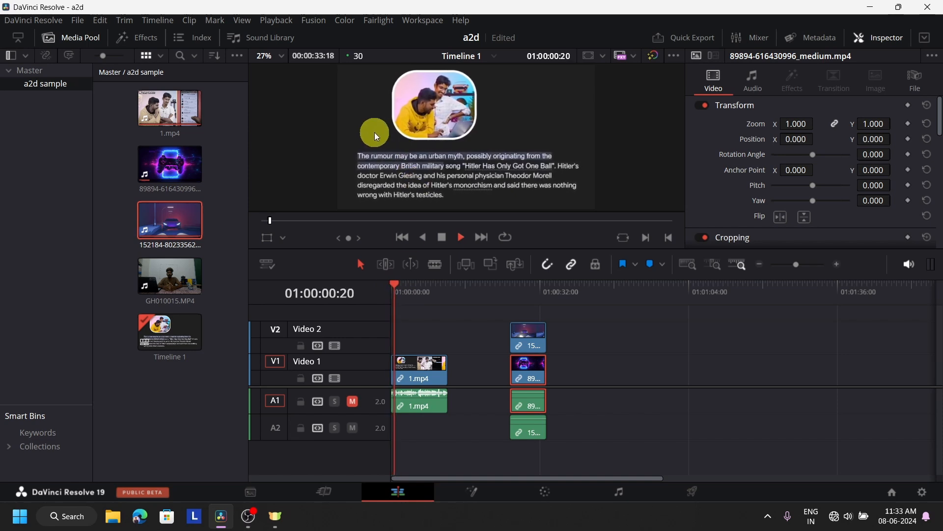
{"action": "left_click", "coordinate": [441, 238]}
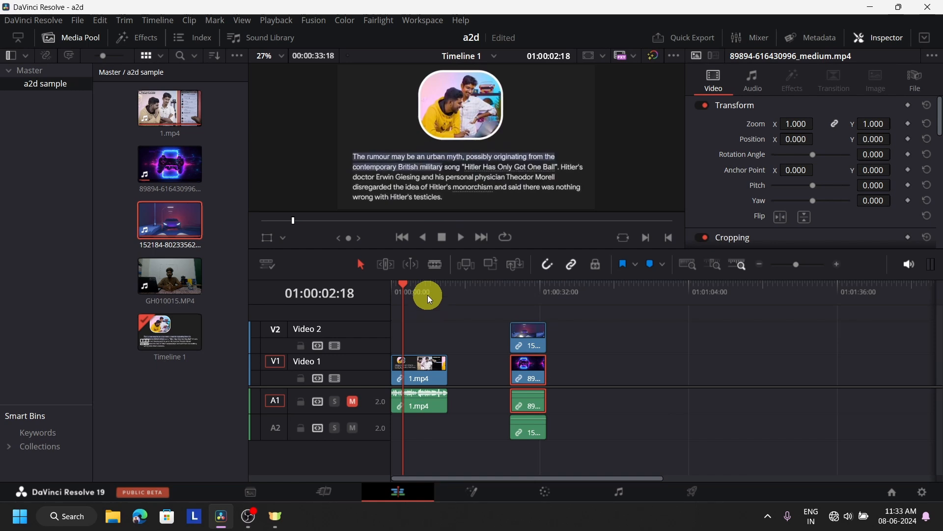
{"action": "left_click_drag", "start_coordinate": [427, 295], "coordinate": [399, 291]}
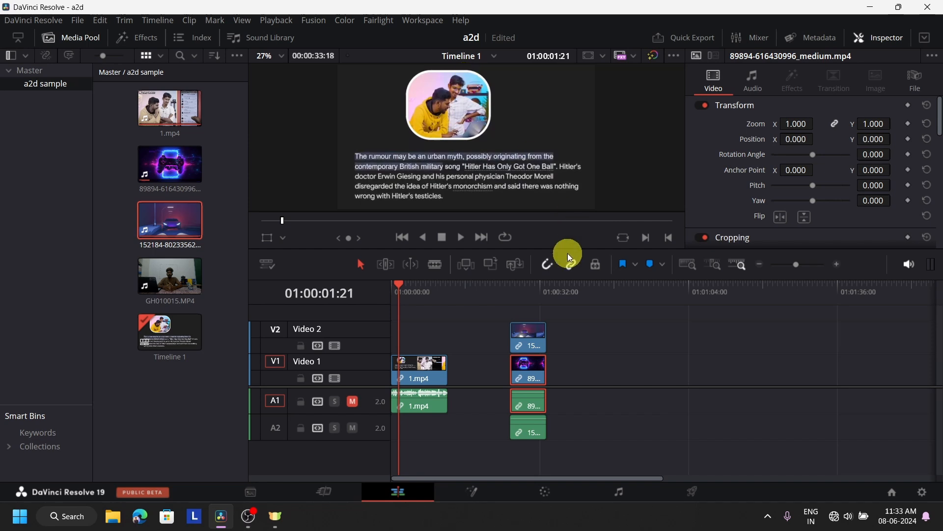
{"action": "left_click", "coordinate": [531, 334]}
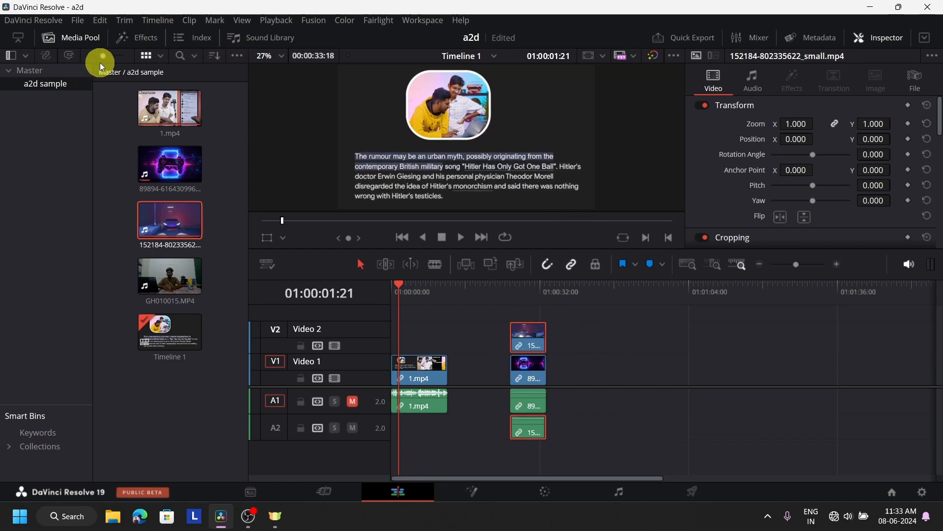
Drag the SSC_PiP_Pro effect from the Effects library onto the car clip on Video 2.
{"action": "left_click", "coordinate": [78, 36]}
{"action": "left_click", "coordinate": [145, 37]}
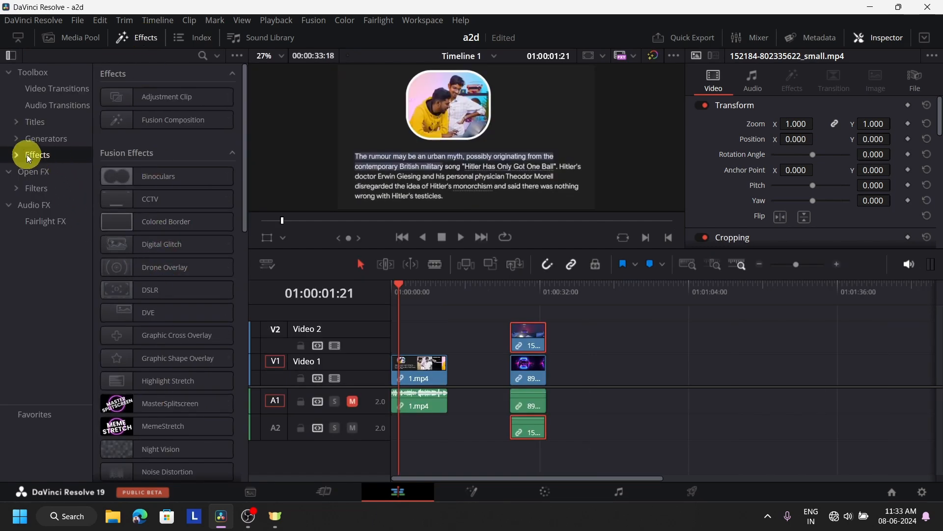
{"action": "scroll", "coordinate": [202, 170], "scroll_direction": "down", "scroll_amount": 10}
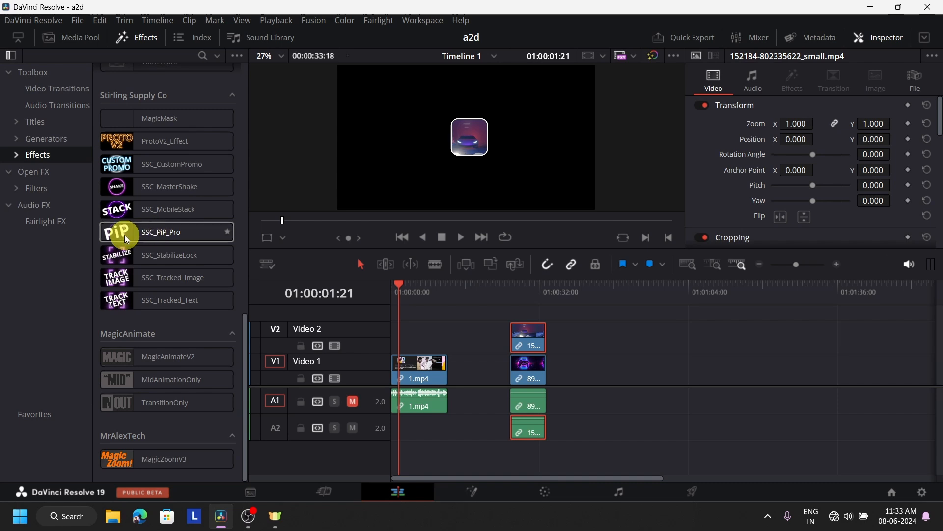
{"action": "left_click_drag", "start_coordinate": [125, 235], "coordinate": [522, 348]}
{"action": "left_click", "coordinate": [522, 289]}
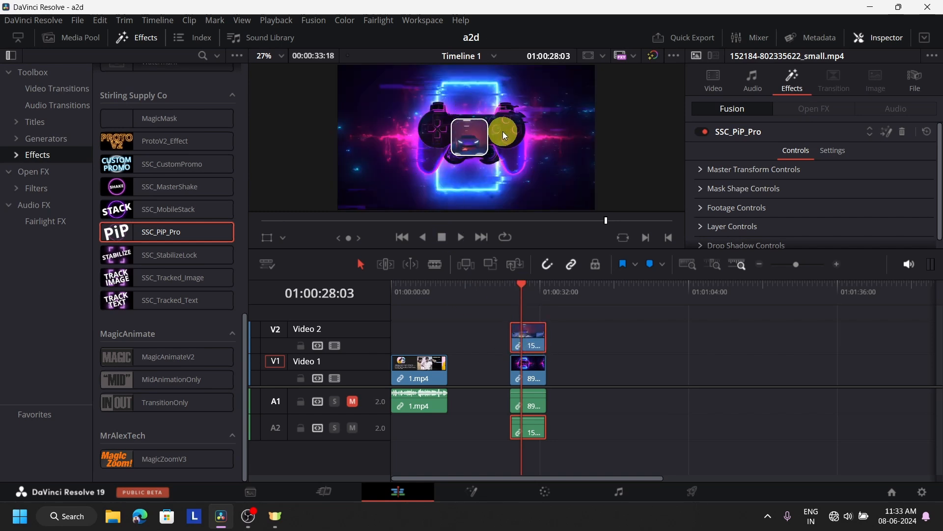
Move the inset to the upper left (Position X 0.121, Y 0.732), keeping its size at 0.5.
{"action": "left_click", "coordinate": [701, 169]}
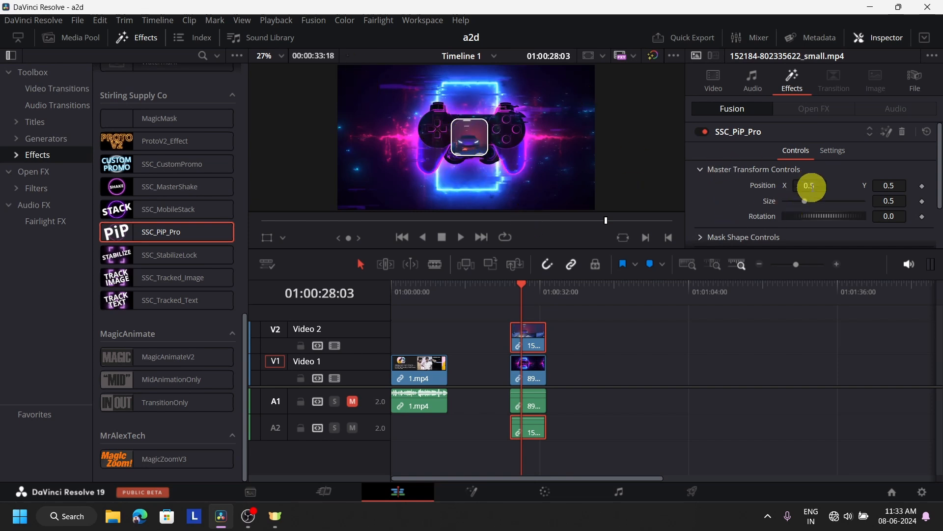
{"action": "left_click", "coordinate": [405, 293]}
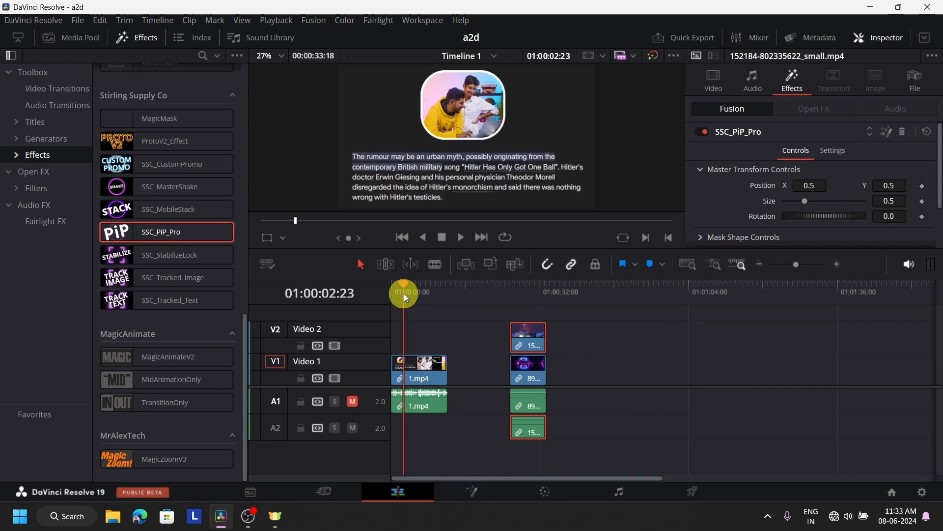
{"action": "left_click_drag", "start_coordinate": [405, 283], "coordinate": [397, 286]}
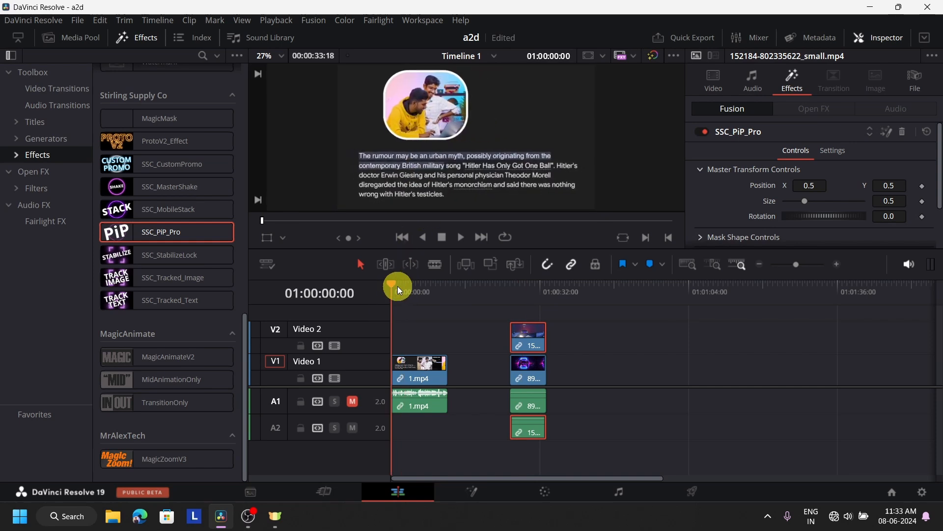
{"action": "left_click", "coordinate": [515, 297]}
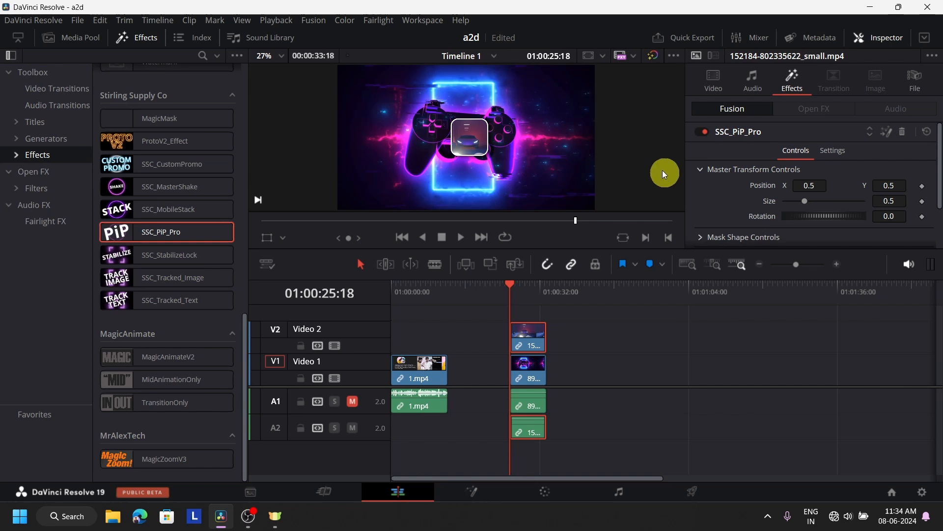
{"action": "left_click_drag", "start_coordinate": [806, 185], "coordinate": [580, 183]}
{"action": "left_click_drag", "start_coordinate": [895, 187], "coordinate": [576, 165]}
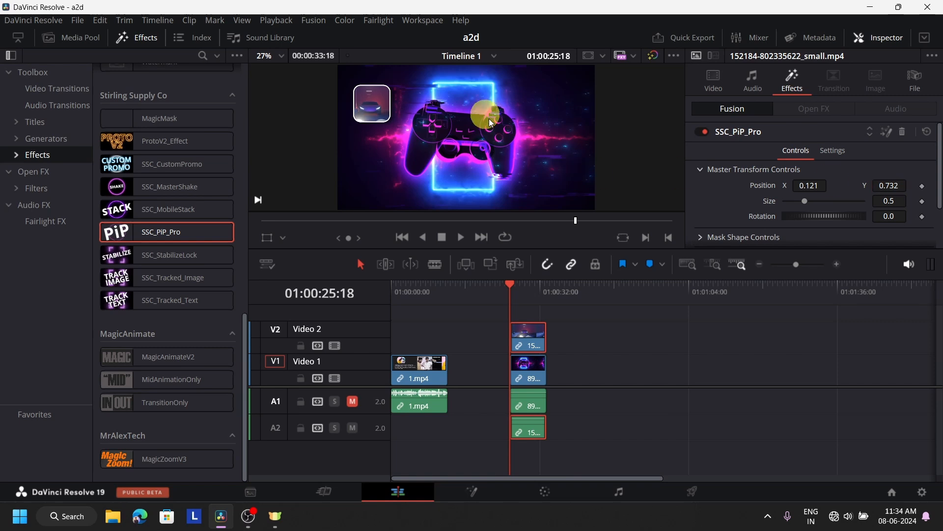
{"action": "left_click", "coordinate": [408, 293]}
{"action": "left_click_drag", "start_coordinate": [409, 293], "coordinate": [403, 295]}
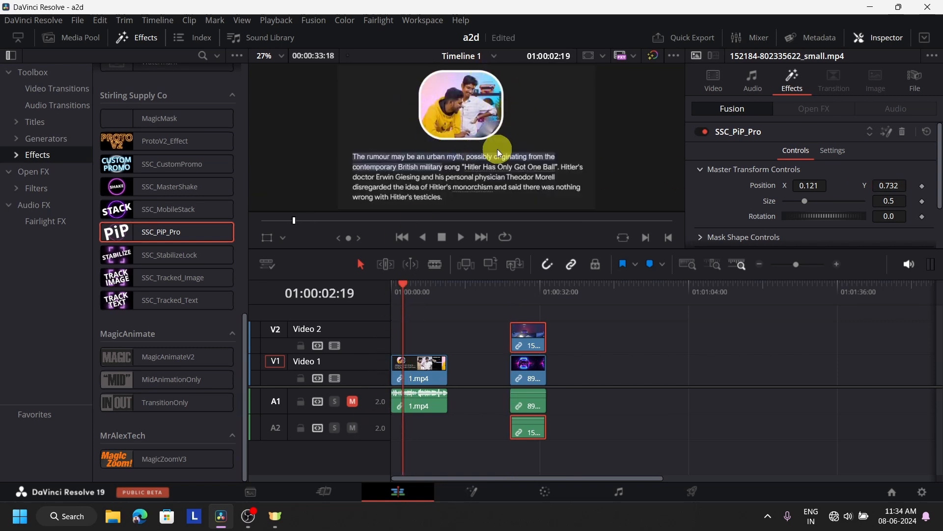
{"action": "left_click", "coordinate": [520, 297]}
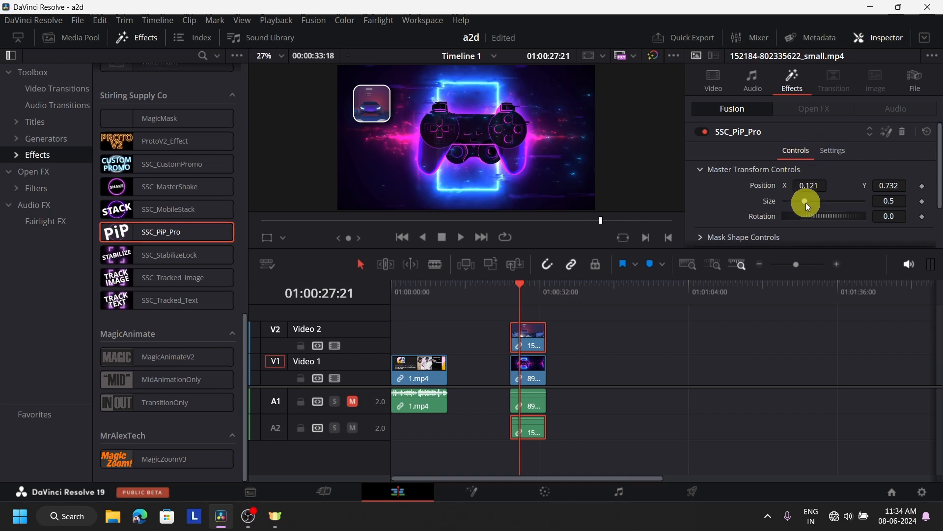
{"action": "mouse_move", "coordinate": [806, 202]}
{"action": "left_mouse_down"}
{"action": "mouse_move", "coordinate": [831, 202]}
{"action": "mouse_move", "coordinate": [821, 201]}
{"action": "left_mouse_up"}
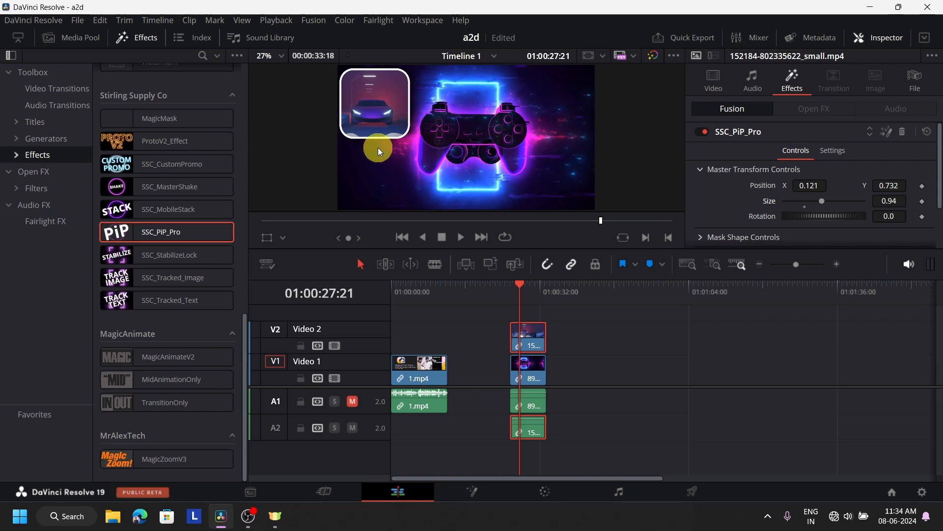
{"action": "double_click", "coordinate": [772, 202]}
Keep the inset mask a rounded square and set its width to 0.866 and height to 0.575.
{"action": "scroll", "coordinate": [792, 200], "scroll_direction": "down", "scroll_amount": 2}
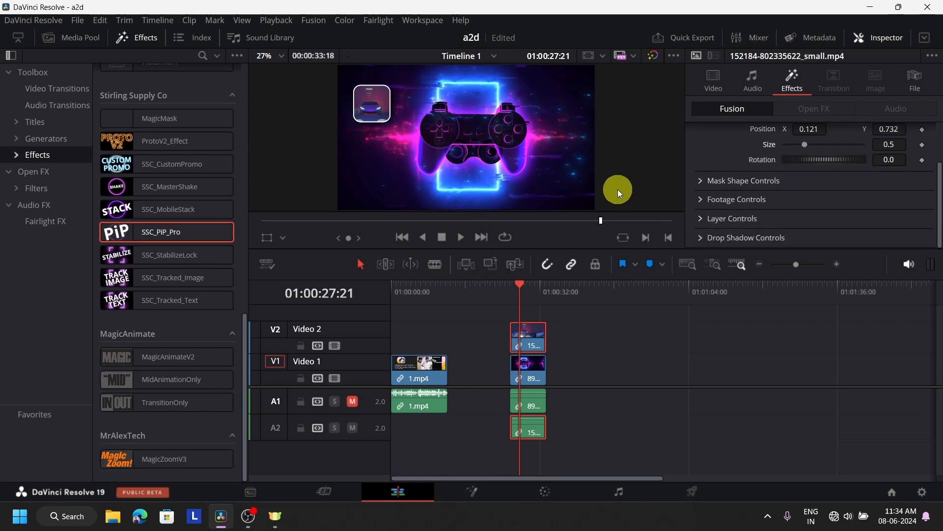
{"action": "left_click", "coordinate": [703, 181]}
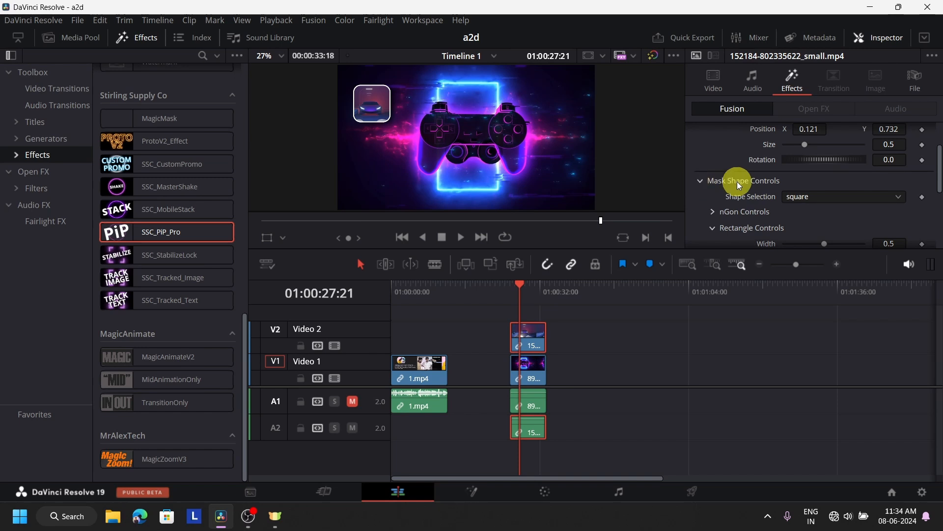
{"action": "scroll", "coordinate": [815, 198], "scroll_direction": "down", "scroll_amount": 1}
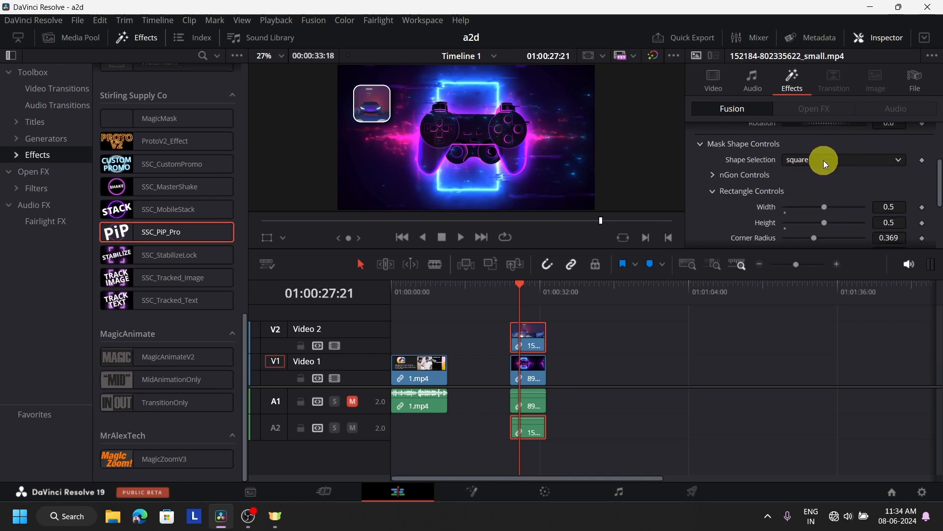
{"action": "left_click", "coordinate": [845, 160]}
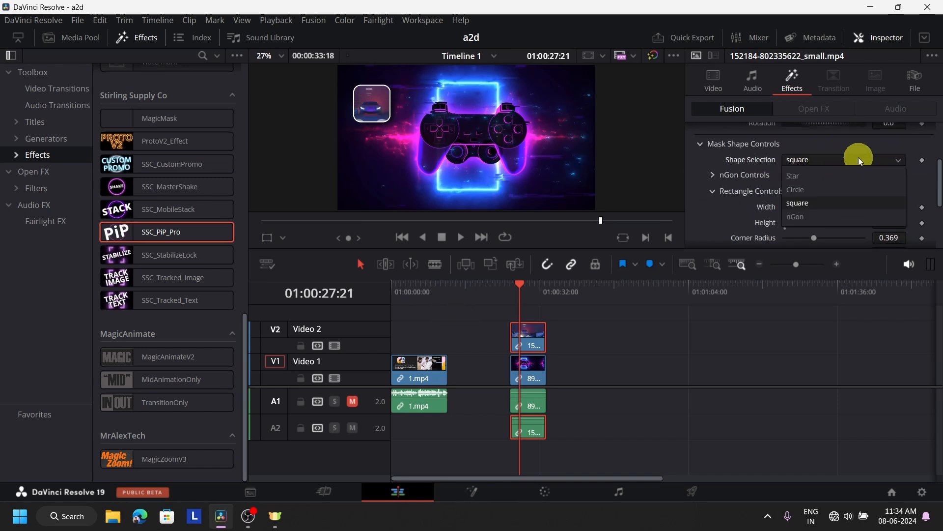
{"action": "left_click", "coordinate": [838, 187]}
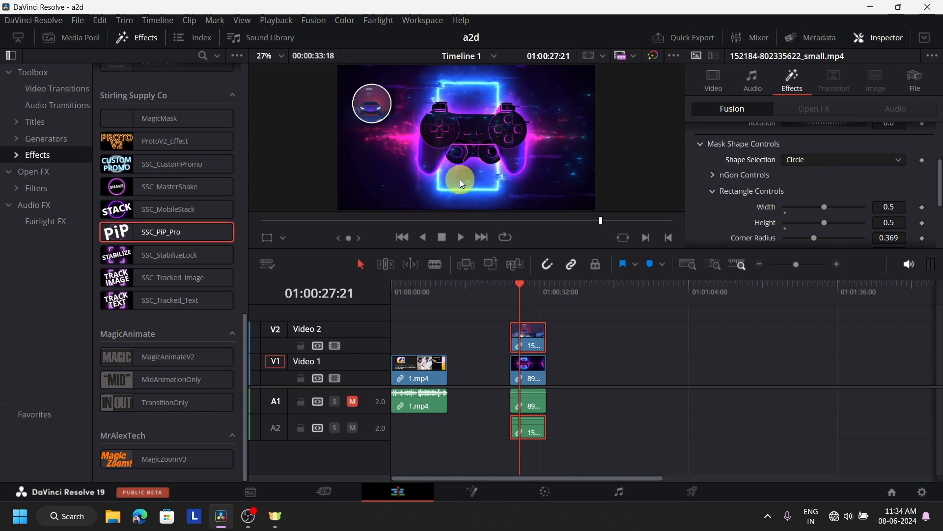
{"action": "left_click", "coordinate": [845, 167]}
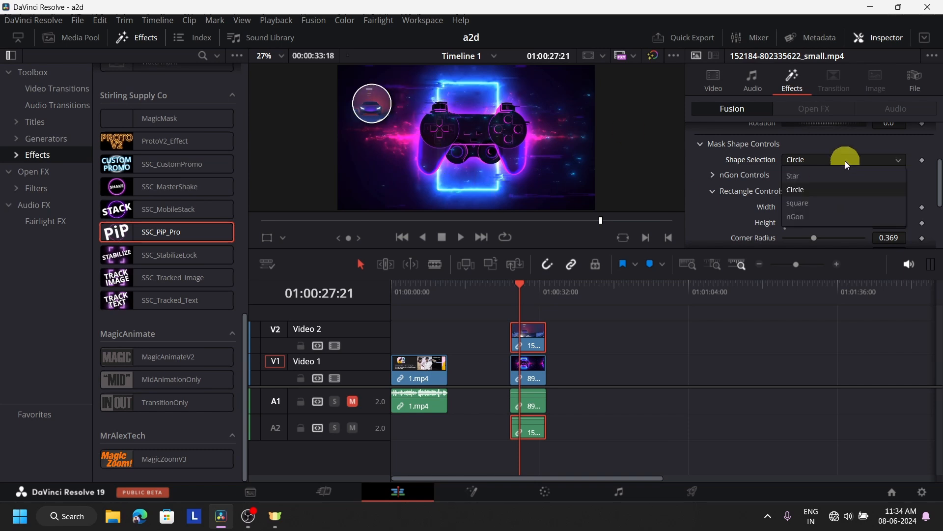
{"action": "left_click", "coordinate": [845, 197]}
{"action": "scroll", "coordinate": [722, 184], "scroll_direction": "down", "scroll_amount": 2}
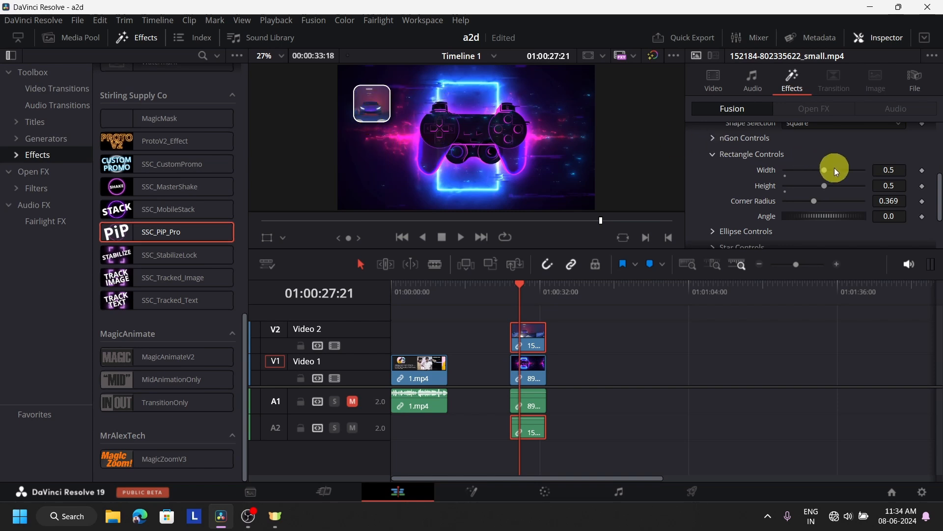
{"action": "left_click_drag", "start_coordinate": [825, 171], "coordinate": [833, 189]}
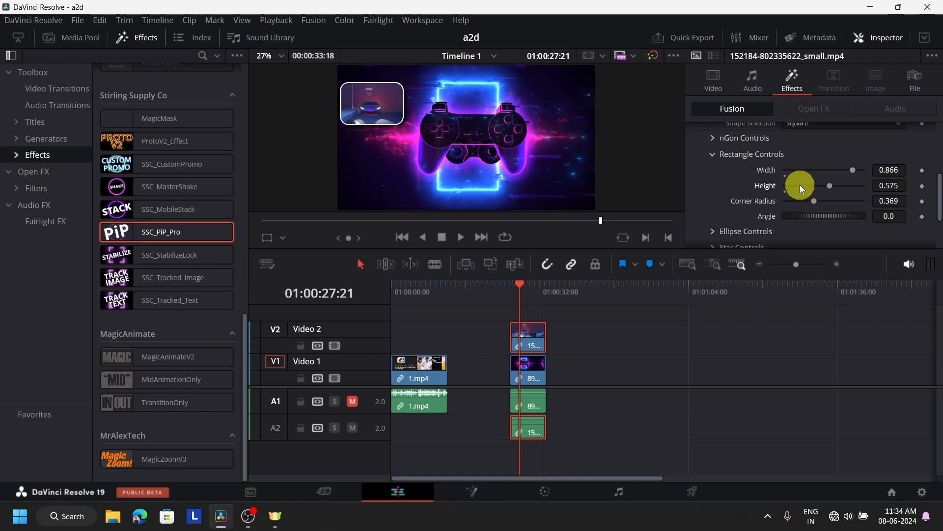
{"action": "scroll", "coordinate": [800, 185], "scroll_direction": "up", "scroll_amount": 2}
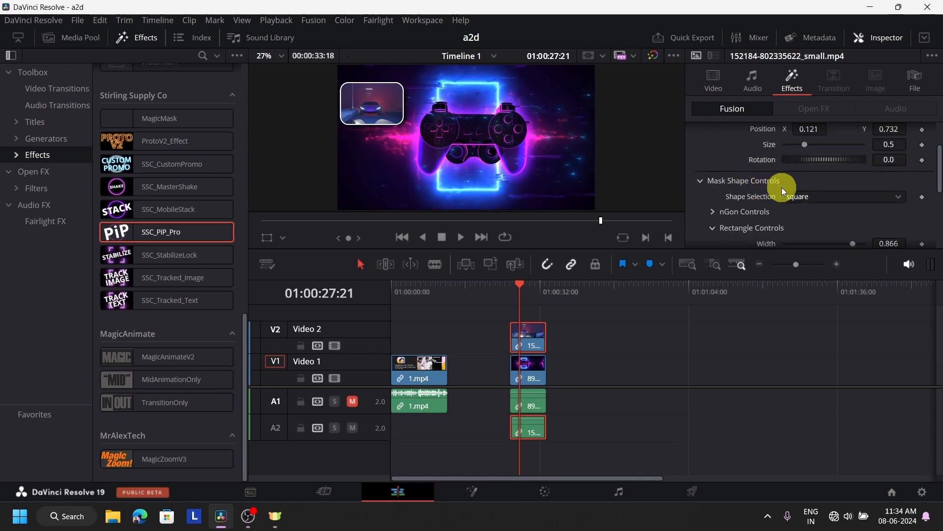
{"action": "scroll", "coordinate": [790, 182], "scroll_direction": "down", "scroll_amount": 3}
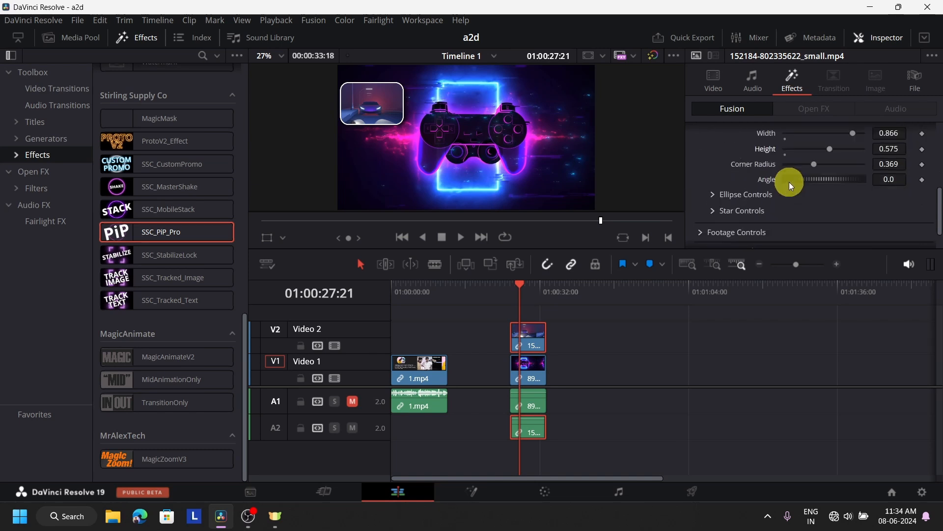
{"action": "scroll", "coordinate": [790, 182], "scroll_direction": "down", "scroll_amount": 1}
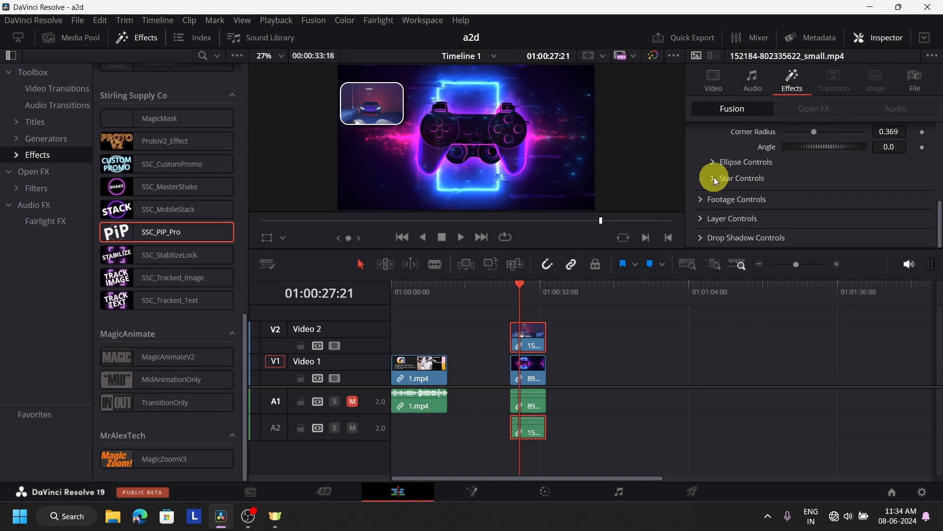
Scale the car footage inside the inset to 0.94 with footage Position X 0.476.
{"action": "left_click", "coordinate": [701, 199]}
{"action": "scroll", "coordinate": [801, 183], "scroll_direction": "down", "scroll_amount": 1}
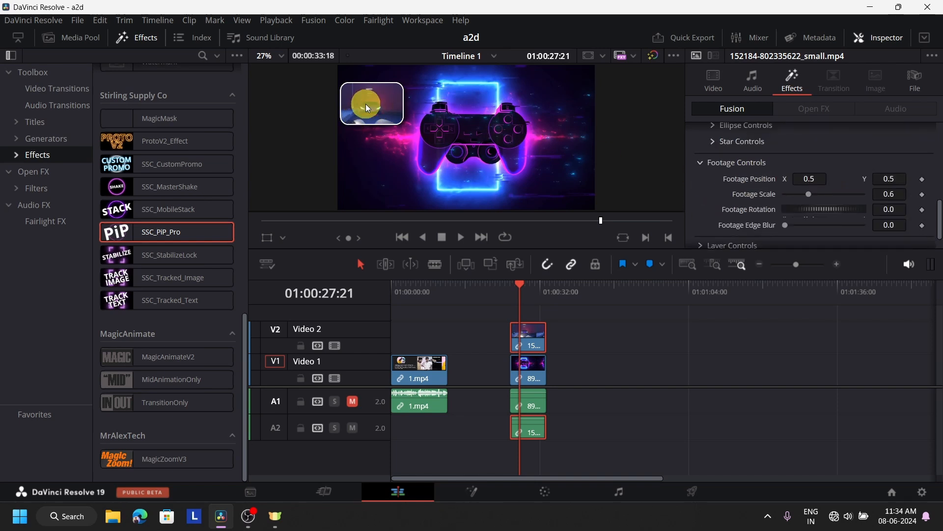
{"action": "left_click_drag", "start_coordinate": [808, 179], "coordinate": [851, 177]}
{"action": "left_click_drag", "start_coordinate": [801, 179], "coordinate": [821, 201]}
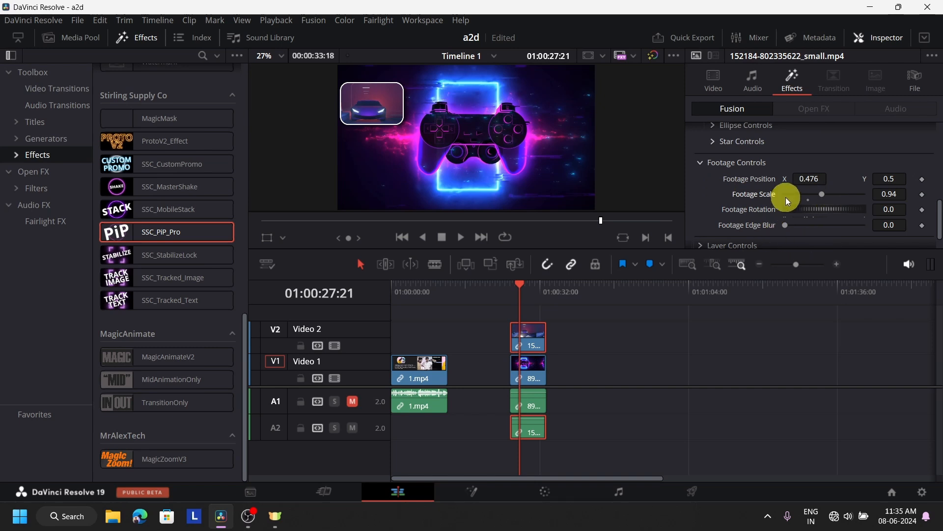
Set the inset's drop shadow to strength 0.89 and angle 37.
{"action": "scroll", "coordinate": [788, 199], "scroll_direction": "down", "scroll_amount": 2}
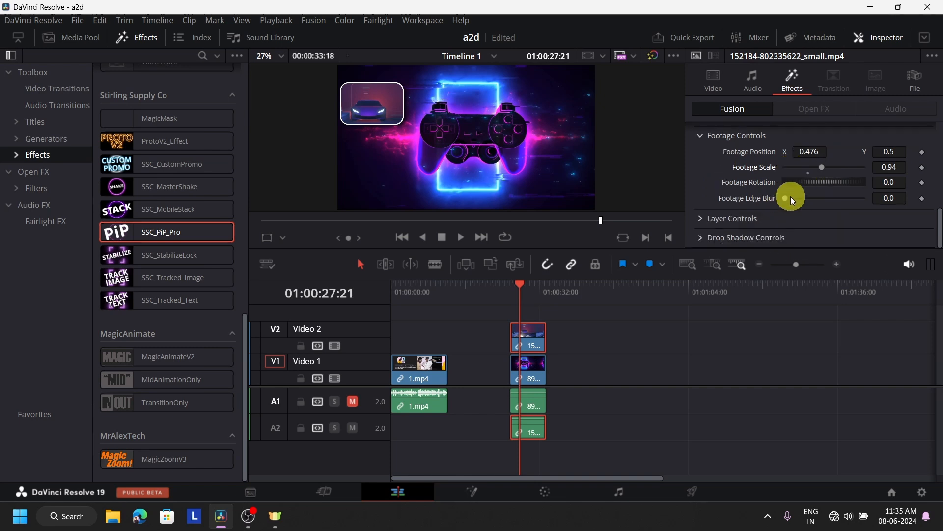
{"action": "left_click", "coordinate": [699, 237]}
{"action": "scroll", "coordinate": [780, 220], "scroll_direction": "down", "scroll_amount": 3}
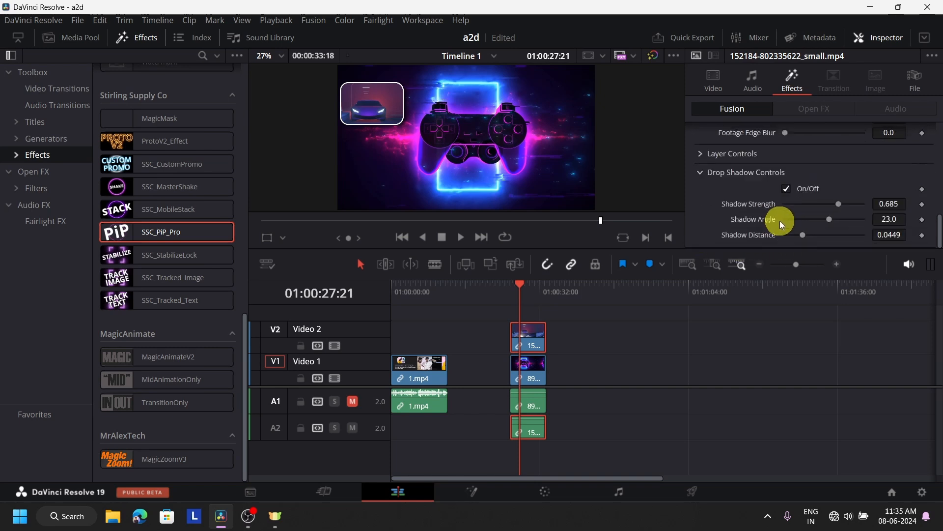
{"action": "mouse_move", "coordinate": [844, 202]}
{"action": "left_mouse_down"}
{"action": "mouse_move", "coordinate": [869, 203]}
{"action": "mouse_move", "coordinate": [860, 210]}
{"action": "left_mouse_up"}
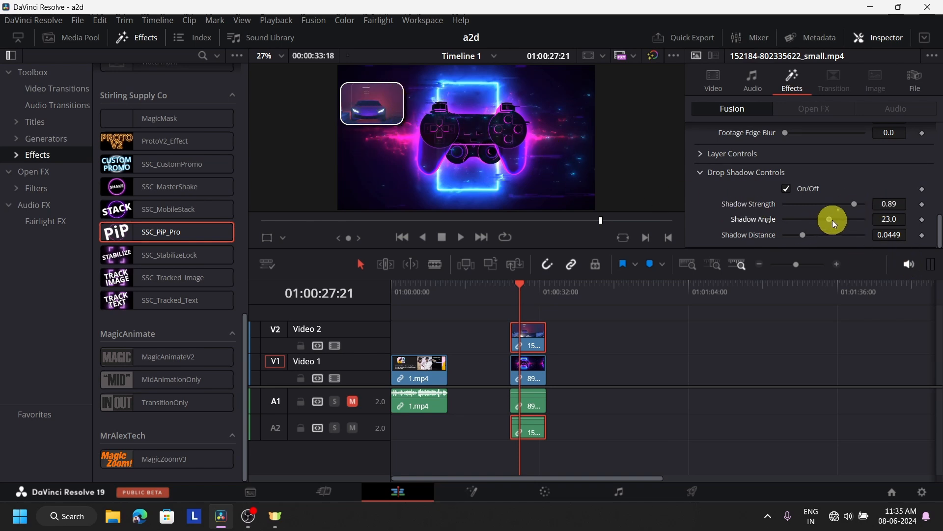
{"action": "mouse_move", "coordinate": [832, 219]}
{"action": "left_mouse_down"}
{"action": "mouse_move", "coordinate": [776, 222]}
{"action": "mouse_move", "coordinate": [832, 220]}
{"action": "left_mouse_up"}
Add a Grey Scale generator to Video 1 after the existing clips.
{"action": "left_click", "coordinate": [588, 297]}
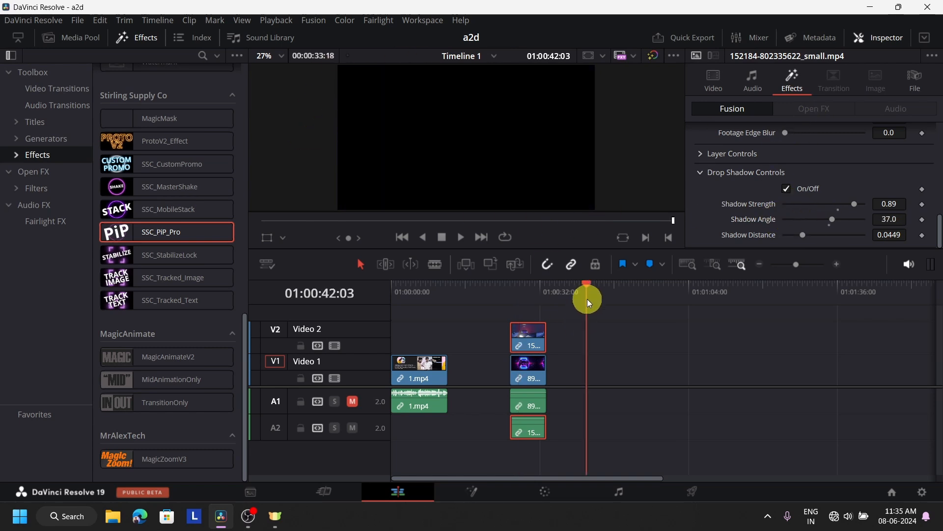
{"action": "left_click", "coordinate": [82, 36]}
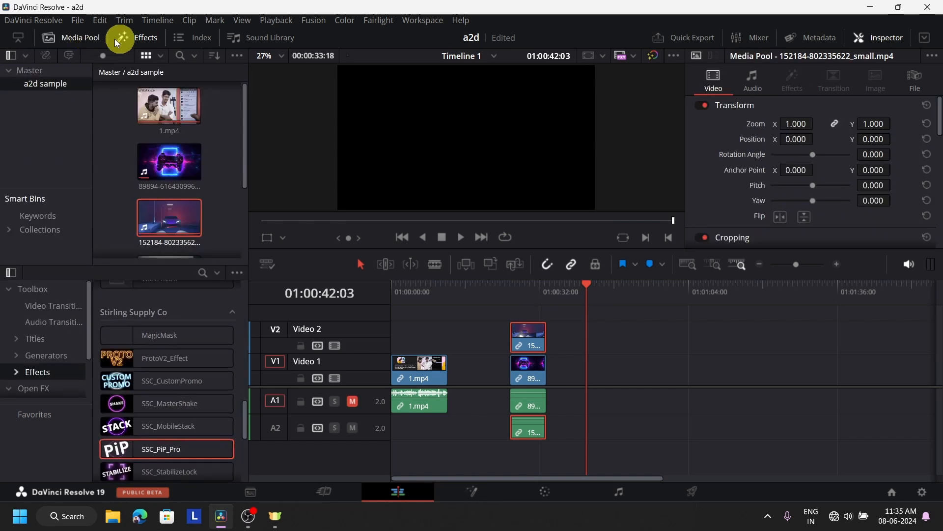
{"action": "left_click", "coordinate": [57, 38]}
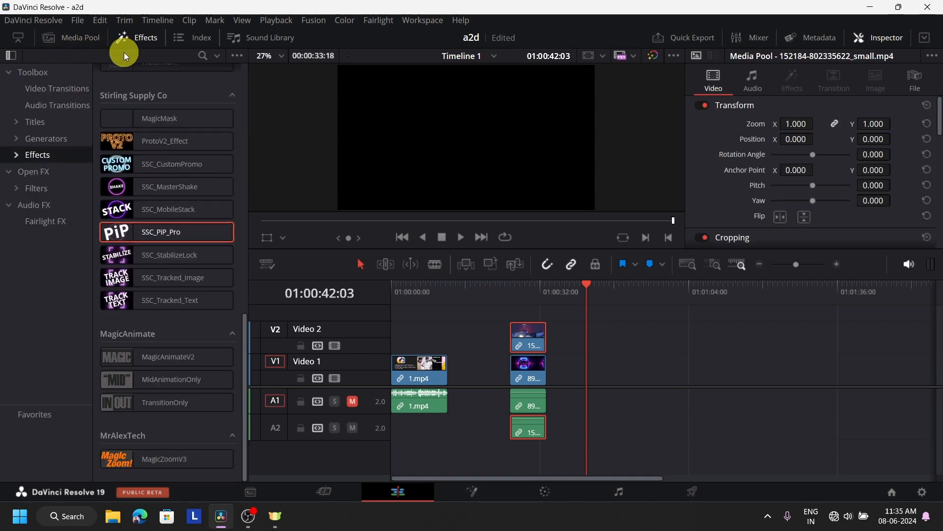
{"action": "left_click", "coordinate": [25, 138]}
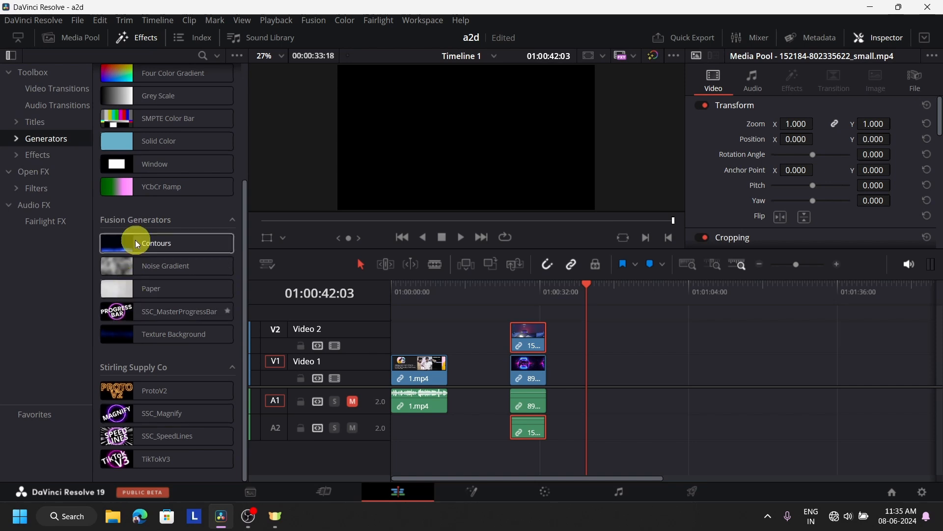
{"action": "scroll", "coordinate": [144, 201], "scroll_direction": "up", "scroll_amount": 3}
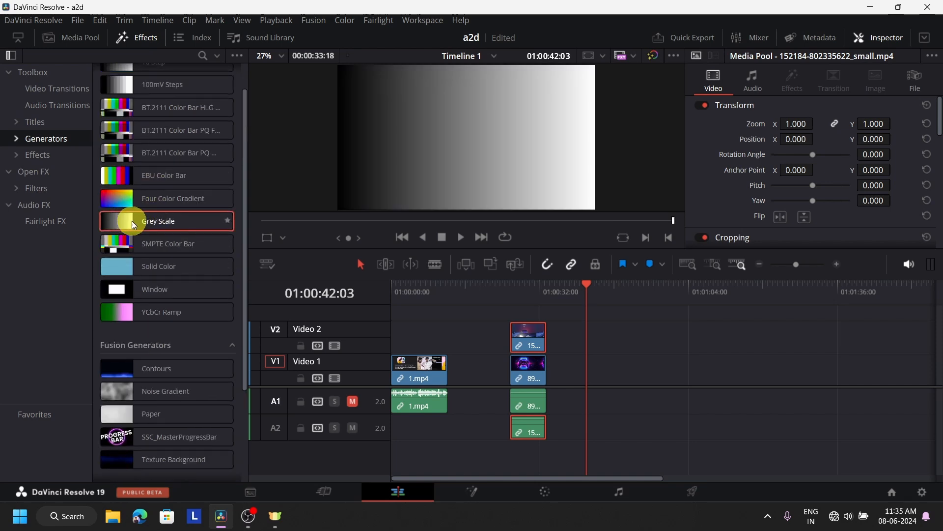
{"action": "left_click_drag", "start_coordinate": [132, 220], "coordinate": [625, 363]}
Paste a copy of the Video 2 car clip above the Grey Scale background and align it.
{"action": "left_click", "coordinate": [637, 295]}
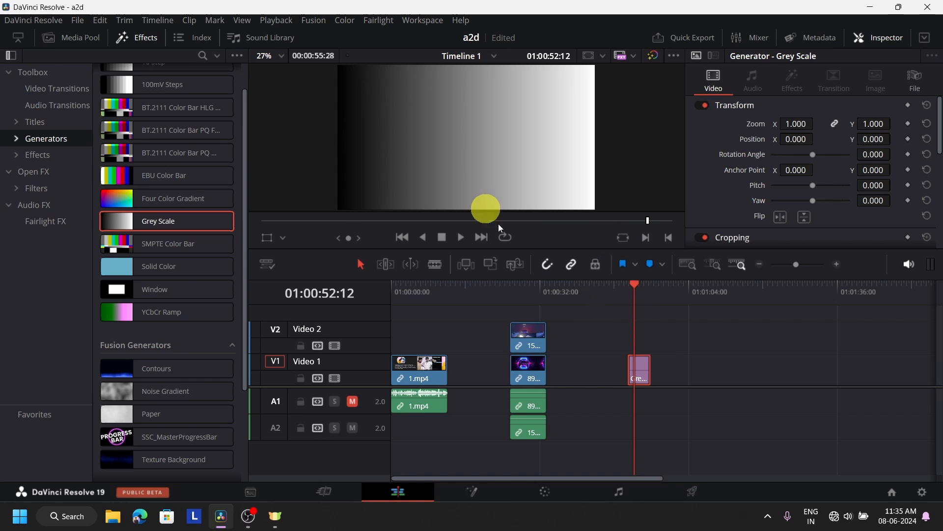
{"action": "left_click", "coordinate": [527, 333]}
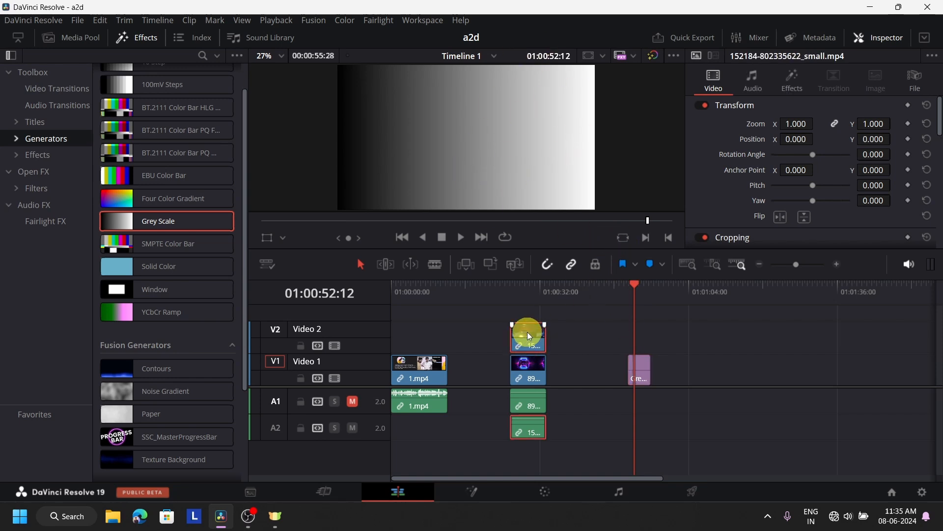
{"action": "left_click", "coordinate": [641, 292]}
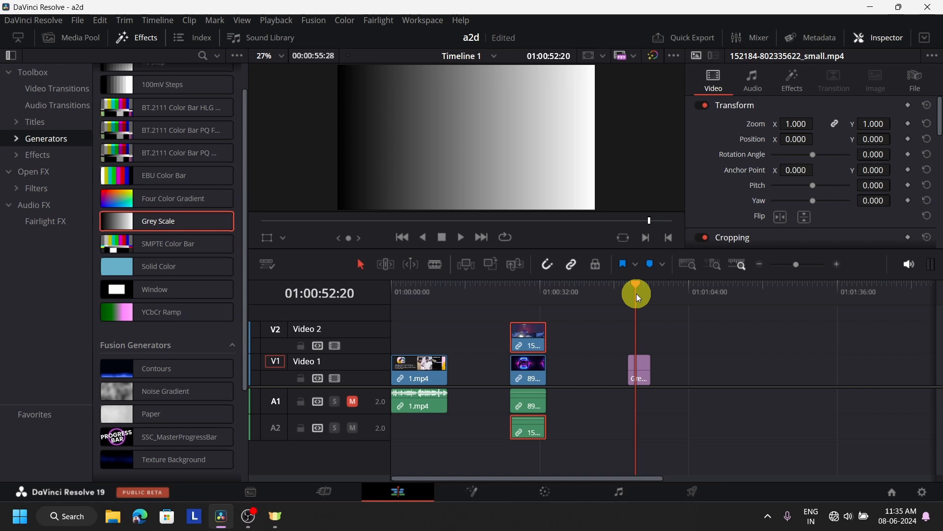
{"action": "key", "text": "ctrl+v"}
{"action": "left_click_drag", "start_coordinate": [657, 334], "coordinate": [643, 334]}
Move the pasted car inset toward the frame centre with Position X 0.588.
{"action": "left_click", "coordinate": [641, 285]}
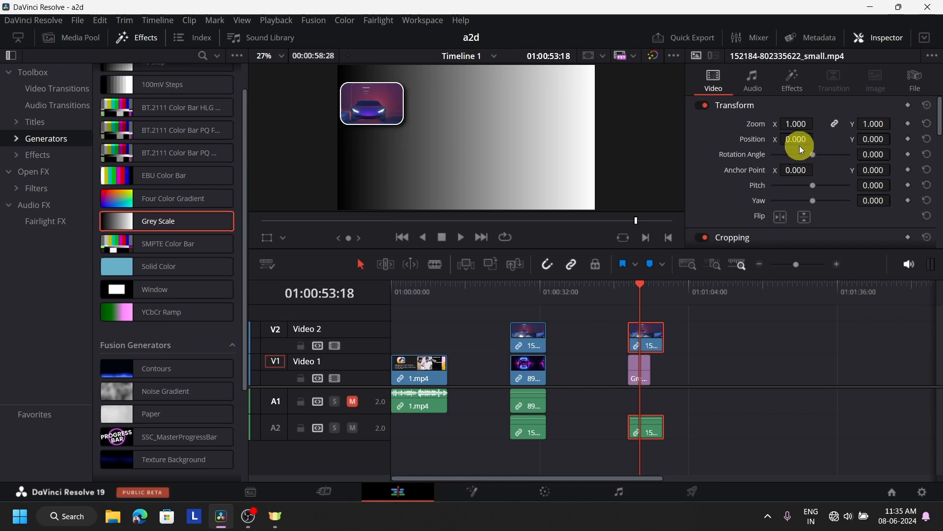
{"action": "left_click", "coordinate": [796, 91]}
{"action": "scroll", "coordinate": [777, 158], "scroll_direction": "up", "scroll_amount": 6}
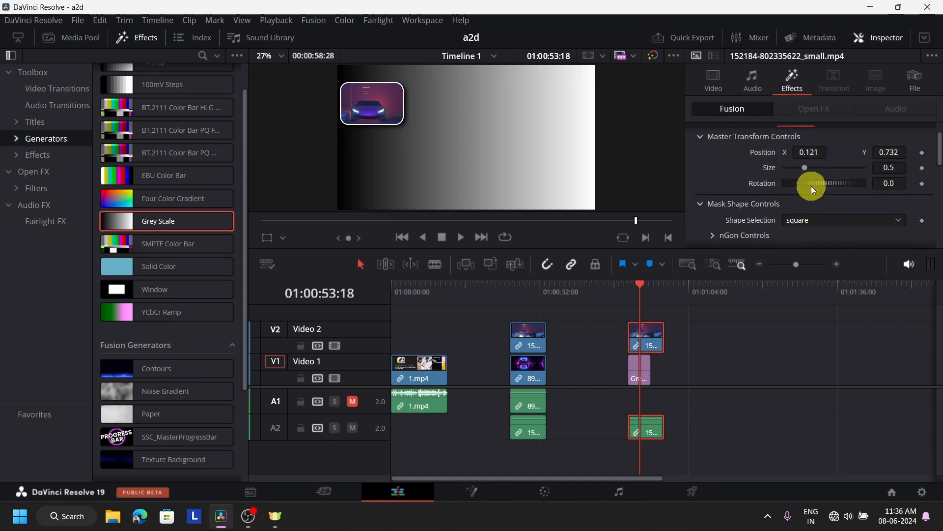
{"action": "scroll", "coordinate": [812, 186], "scroll_direction": "up", "scroll_amount": 2}
{"action": "left_click_drag", "start_coordinate": [802, 185], "coordinate": [628, 185]}
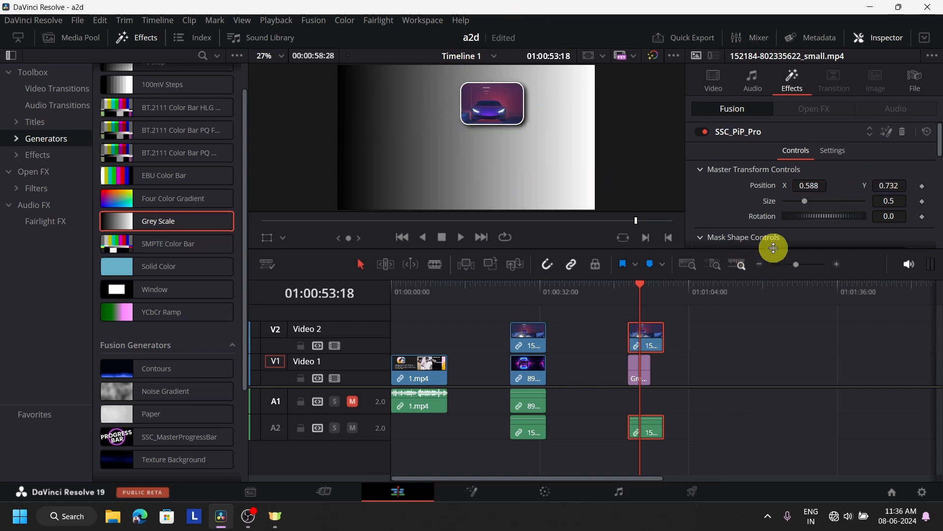
Set the pasted inset's shadow strength to 1.0 and angle to -20.
{"action": "scroll", "coordinate": [811, 193], "scroll_direction": "down", "scroll_amount": 8}
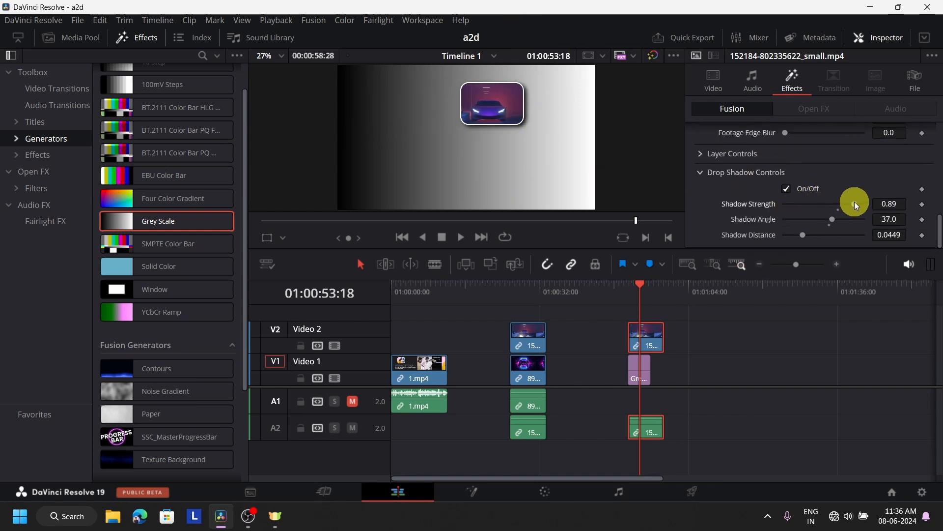
{"action": "left_click_drag", "start_coordinate": [854, 204], "coordinate": [807, 208]}
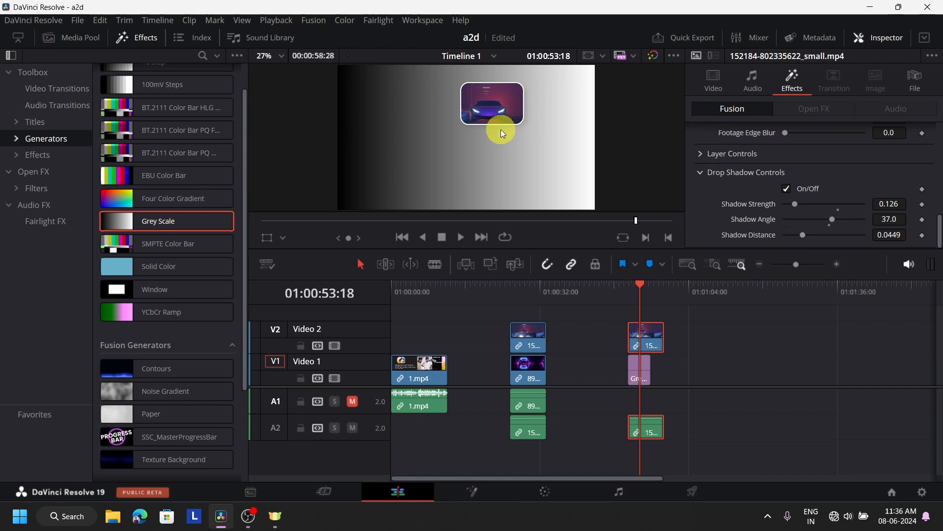
{"action": "left_click_drag", "start_coordinate": [795, 202], "coordinate": [904, 213]}
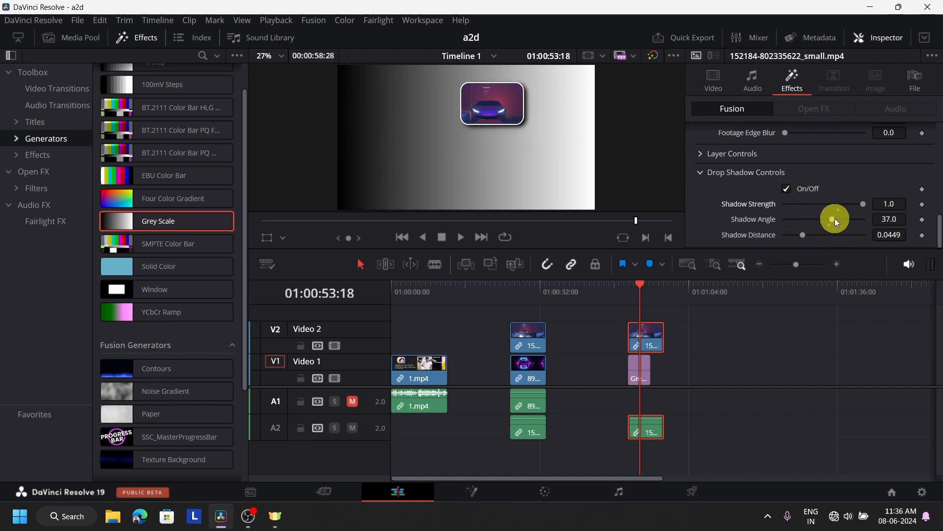
{"action": "mouse_move", "coordinate": [835, 219]}
{"action": "left_mouse_down"}
{"action": "mouse_move", "coordinate": [871, 220]}
{"action": "mouse_move", "coordinate": [823, 230]}
{"action": "left_mouse_up"}
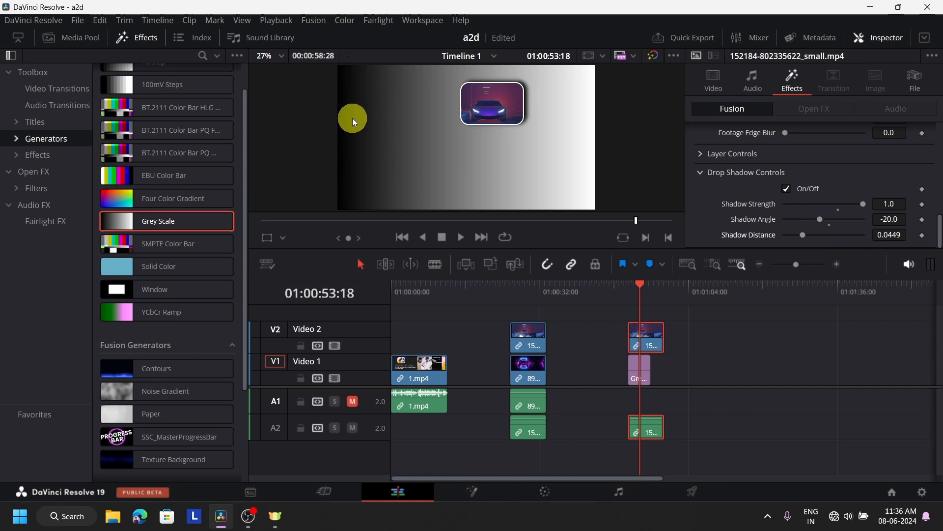
{"action": "scroll", "coordinate": [770, 205], "scroll_direction": "up", "scroll_amount": 10}
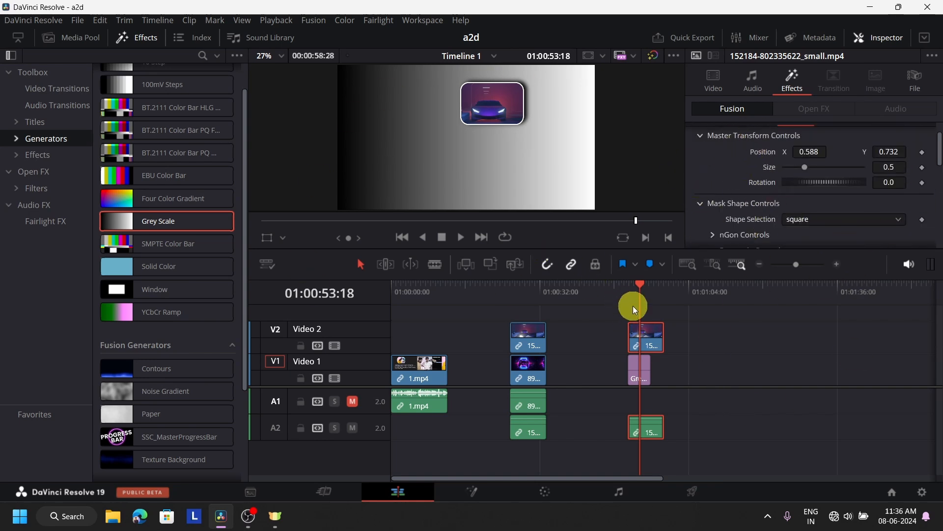
Play through both inset sections, then park the playhead at the first car-and-controller section's start.
{"action": "left_click", "coordinate": [404, 295]}
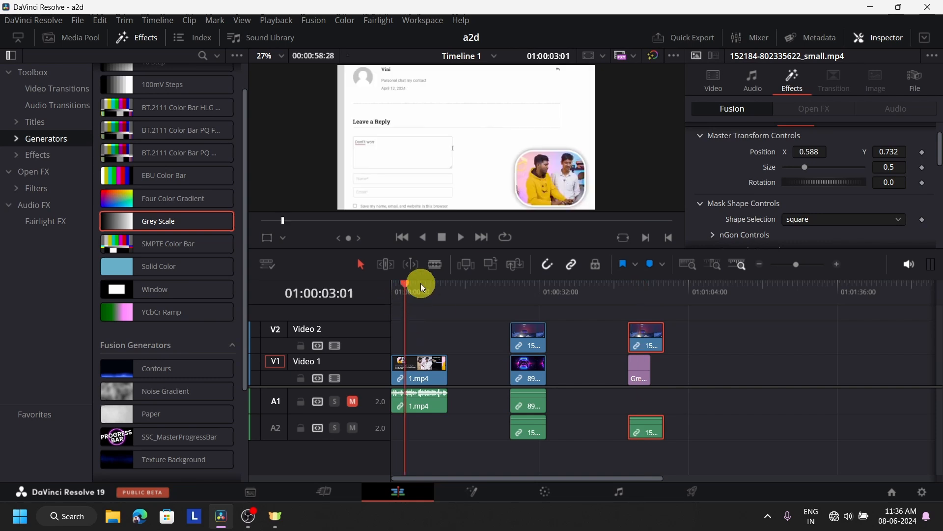
{"action": "left_click", "coordinate": [463, 236]}
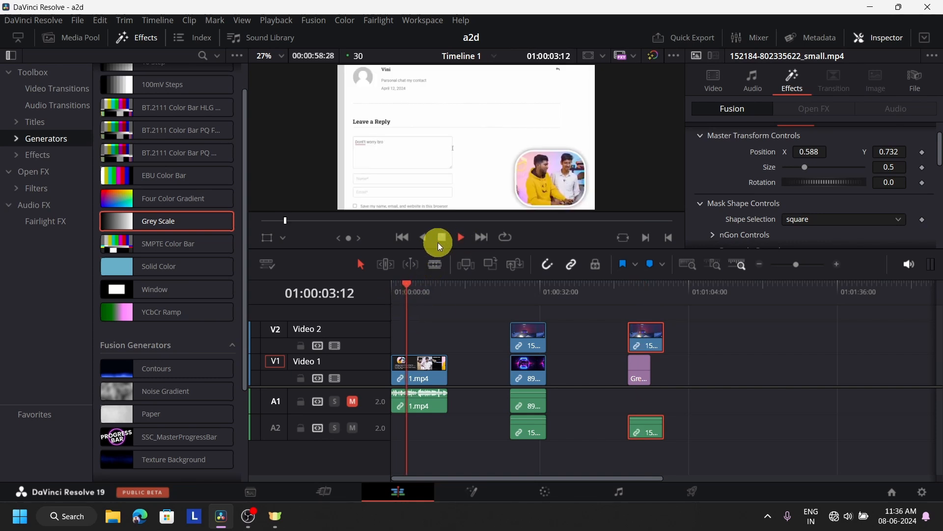
{"action": "left_click", "coordinate": [626, 284]}
{"action": "left_click", "coordinate": [462, 236]}
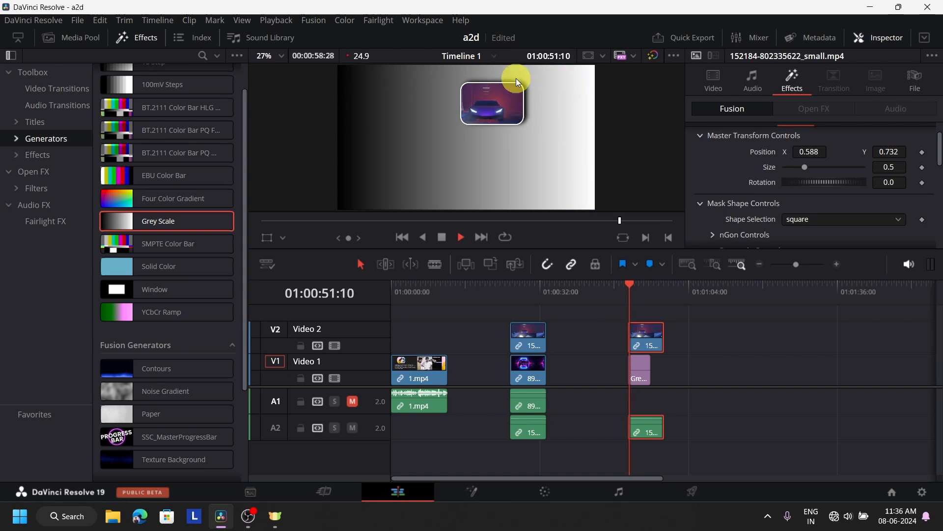
{"action": "left_click", "coordinate": [511, 290]}
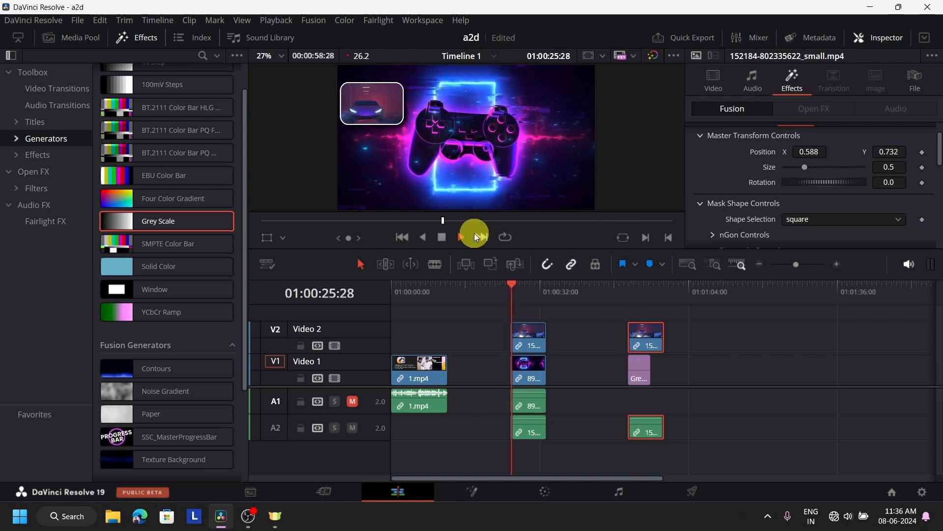
{"action": "left_click", "coordinate": [510, 291]}
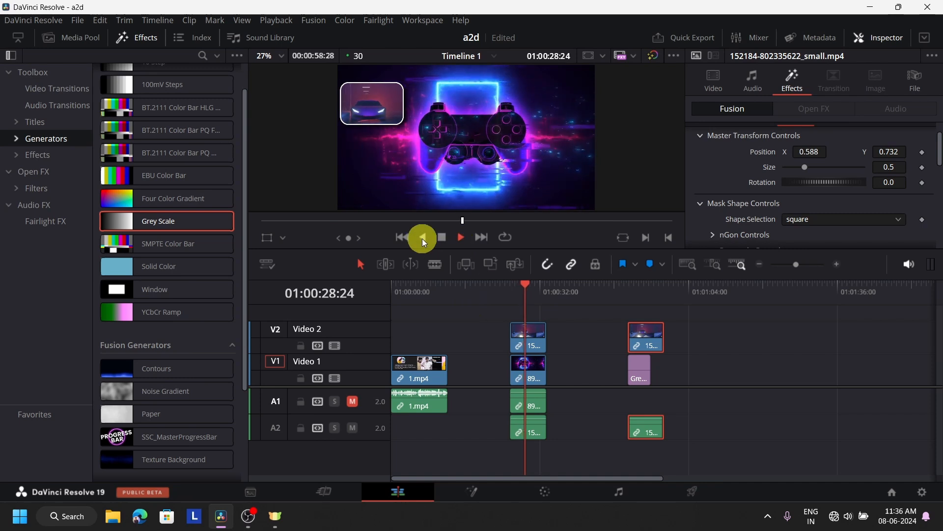
{"action": "left_click", "coordinate": [442, 238]}
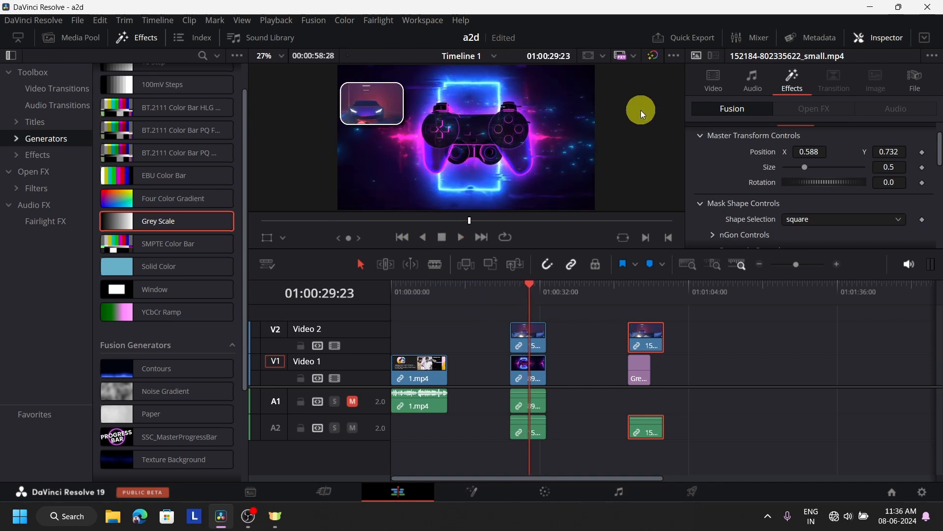
{"action": "left_click", "coordinate": [511, 297]}
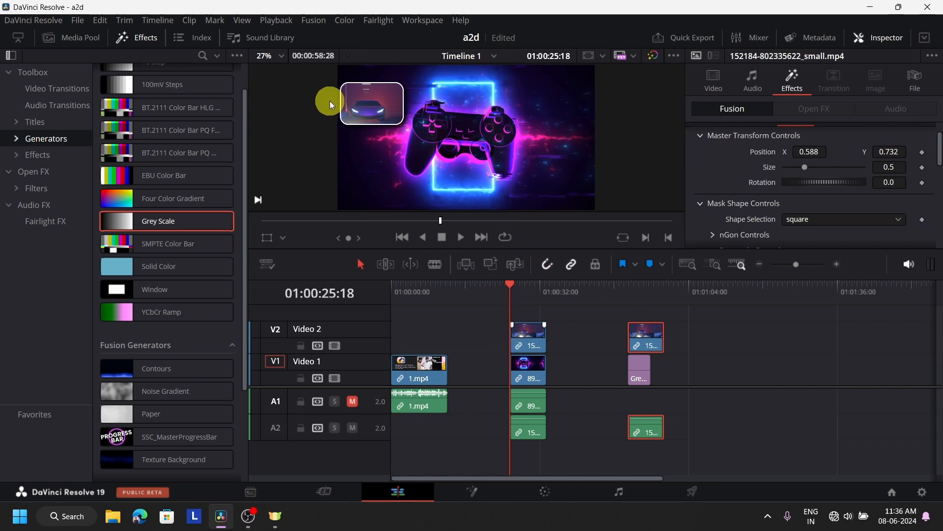
Add a position keyframe on the inset and drag it rightward five seconds later.
{"action": "left_click", "coordinate": [923, 153]}
{"action": "left_click", "coordinate": [534, 287]}
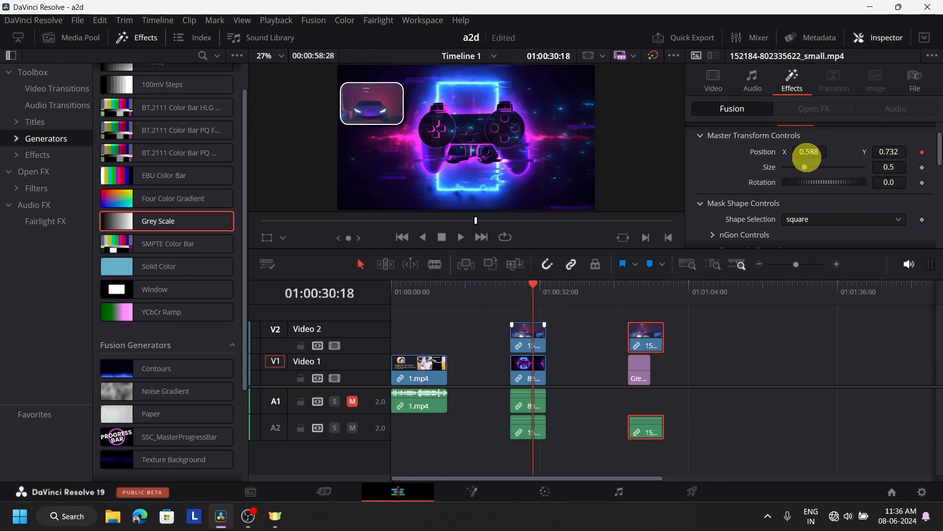
{"action": "left_click_drag", "start_coordinate": [805, 152], "coordinate": [941, 153]}
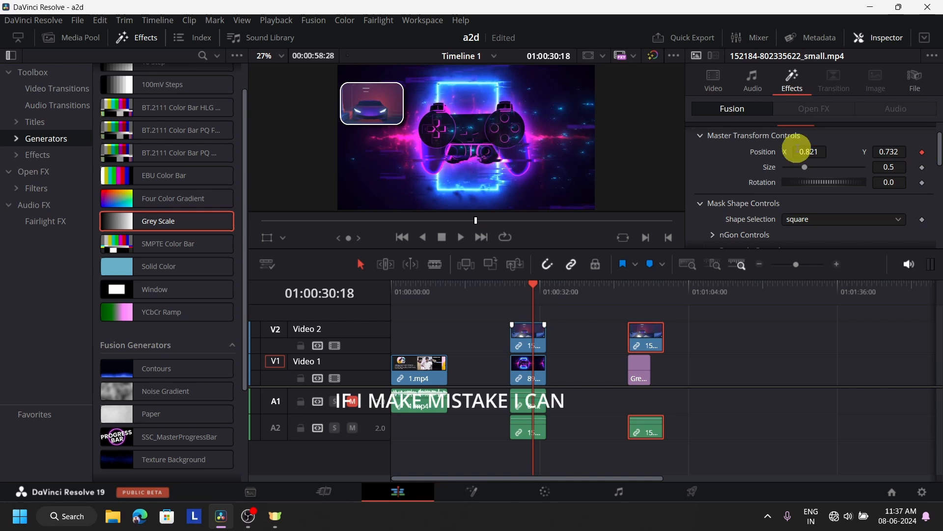
{"action": "left_click_drag", "start_coordinate": [792, 154], "coordinate": [884, 151]}
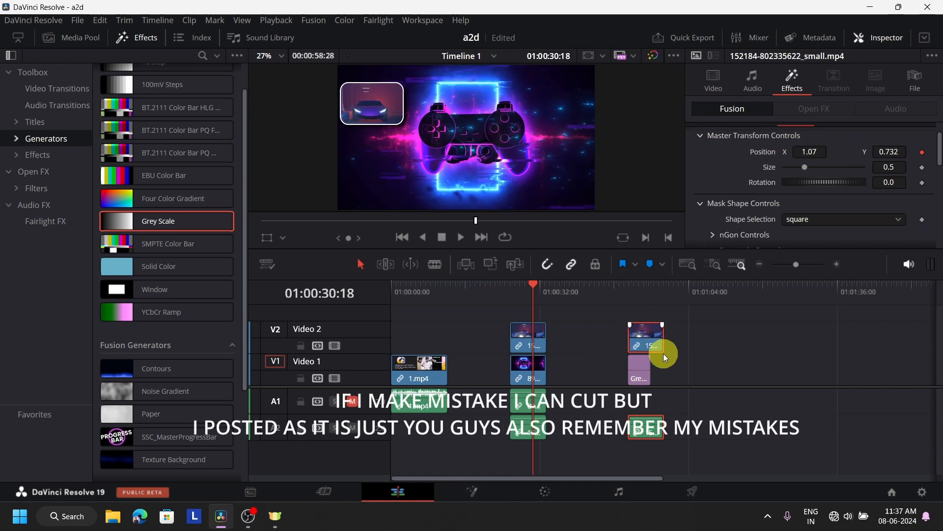
On the first car clip, keyframe Position X from 0.121 at its start to 0.774 five seconds later, then play it.
{"action": "left_click", "coordinate": [523, 335]}
{"action": "left_click", "coordinate": [510, 291]}
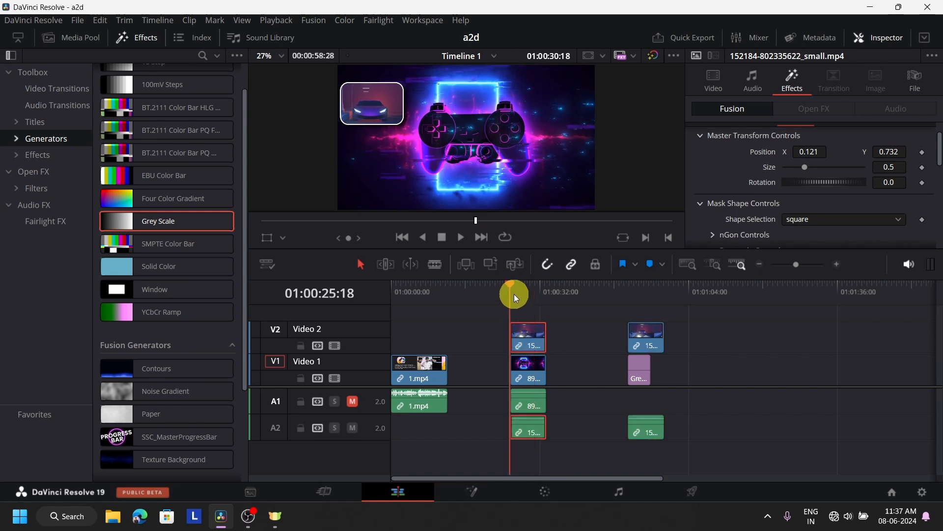
{"action": "left_click", "coordinate": [923, 152]}
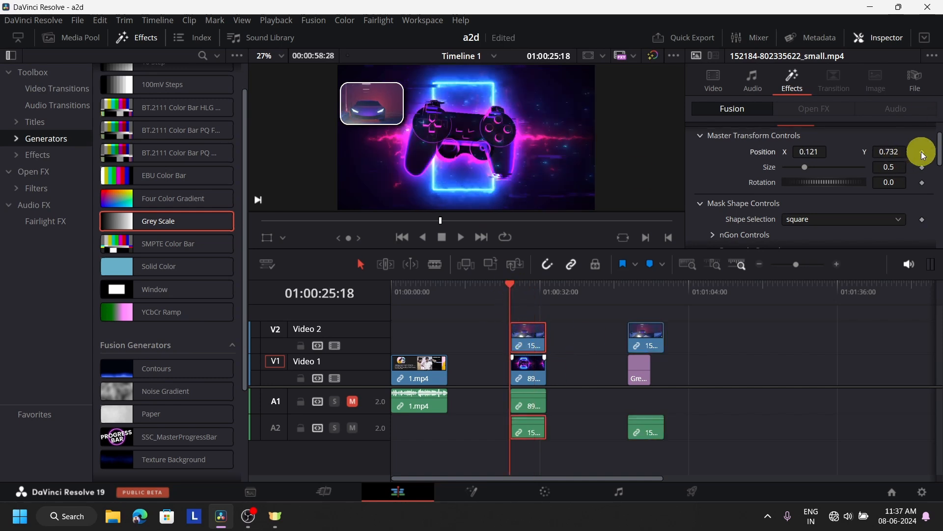
{"action": "left_click", "coordinate": [535, 292]}
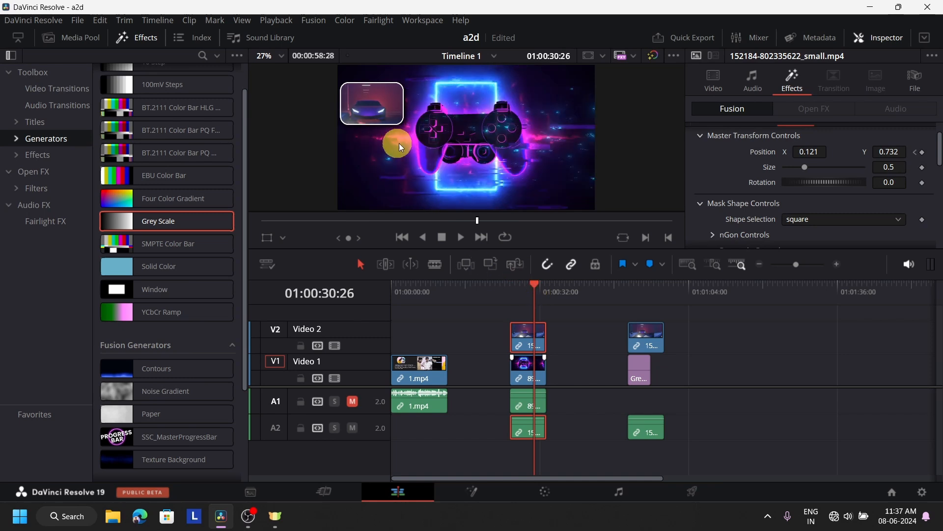
{"action": "left_click_drag", "start_coordinate": [787, 149], "coordinate": [858, 152]}
{"action": "left_click_drag", "start_coordinate": [650, 147], "coordinate": [744, 148]}
{"action": "left_click", "coordinate": [511, 290]}
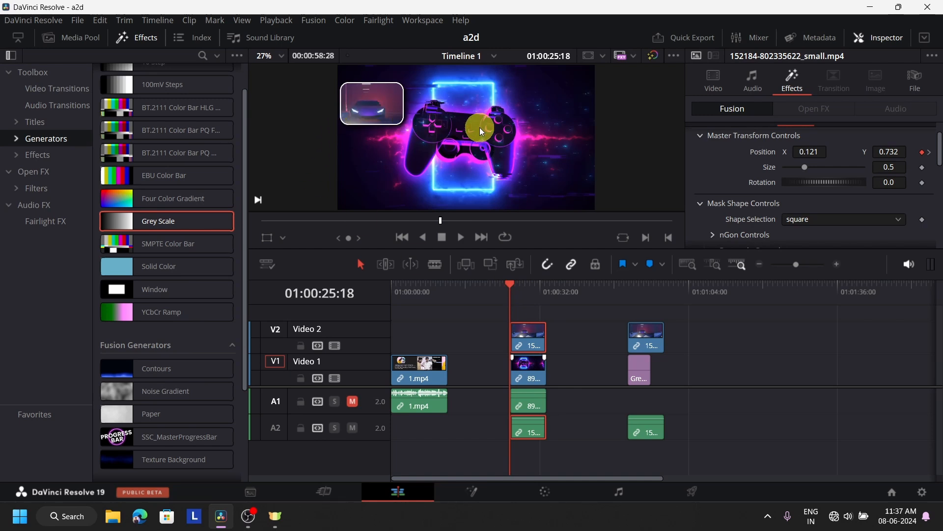
{"action": "left_click", "coordinate": [461, 237]}
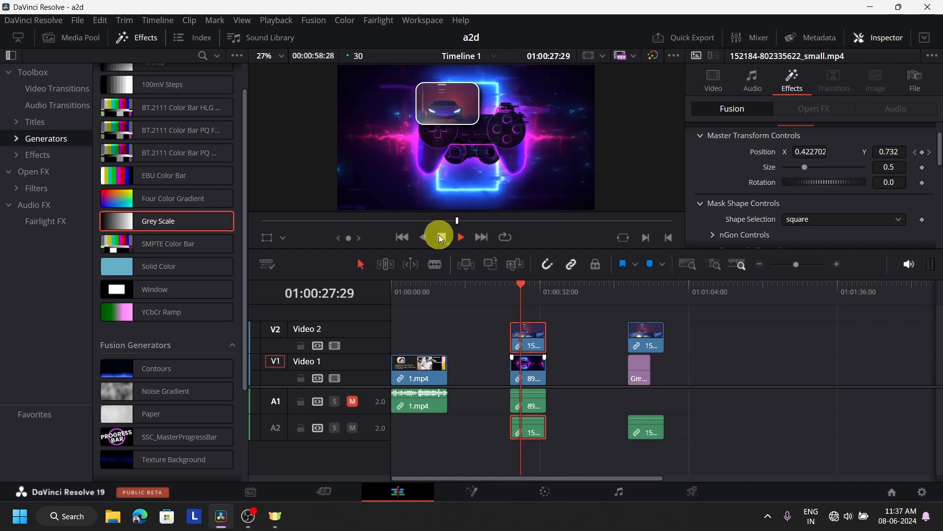
{"action": "left_click", "coordinate": [441, 238]}
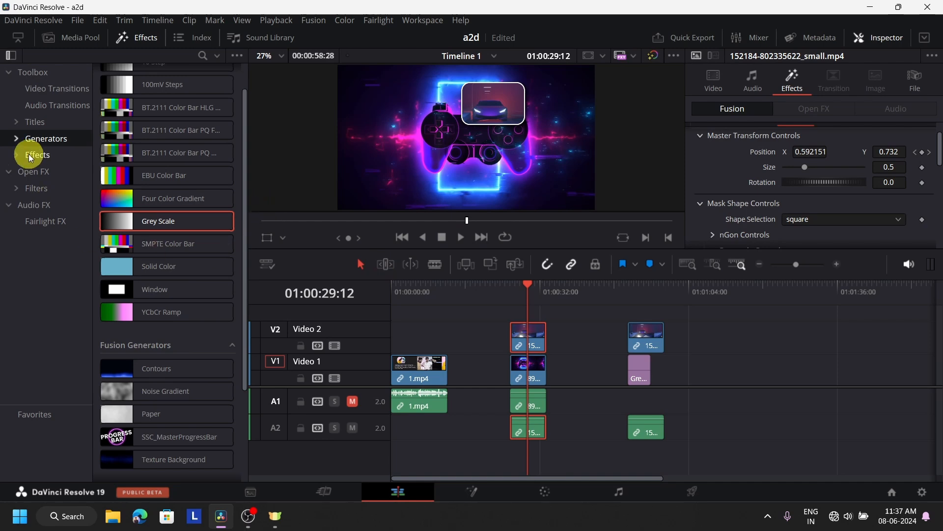
Browse to the Stirling Supply Co video effects, then marquee-select the middle and right clips.
{"action": "left_click", "coordinate": [72, 38]}
{"action": "left_click", "coordinate": [141, 38]}
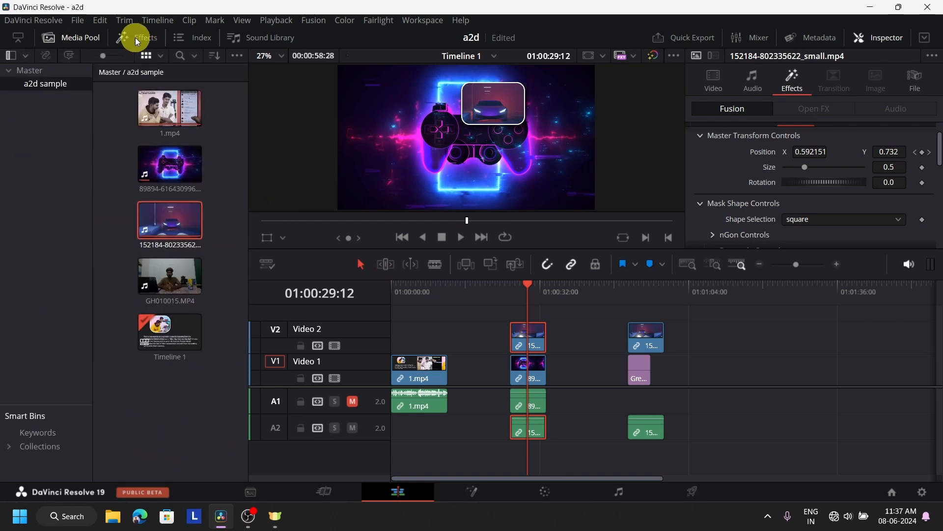
{"action": "left_click", "coordinate": [93, 39]}
{"action": "left_click", "coordinate": [123, 39]}
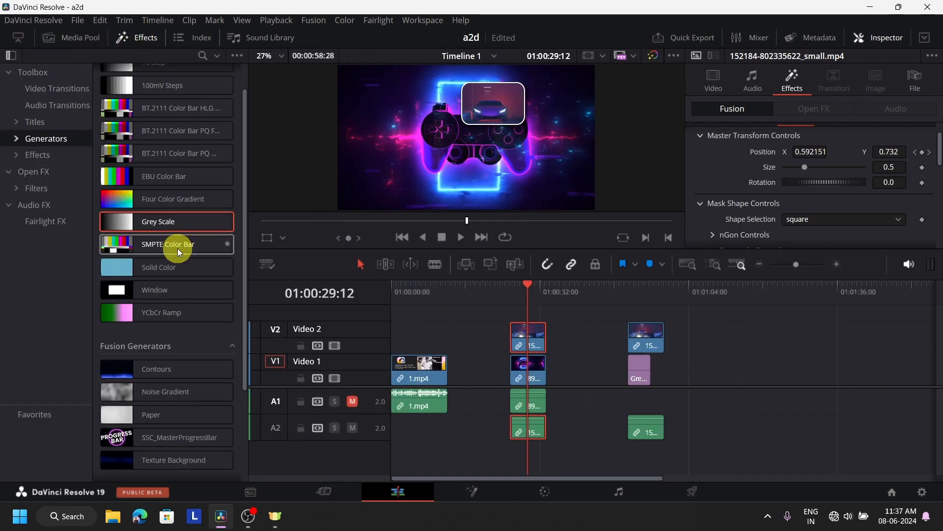
{"action": "scroll", "coordinate": [162, 275], "scroll_direction": "down", "scroll_amount": 3}
{"action": "left_click", "coordinate": [58, 159]}
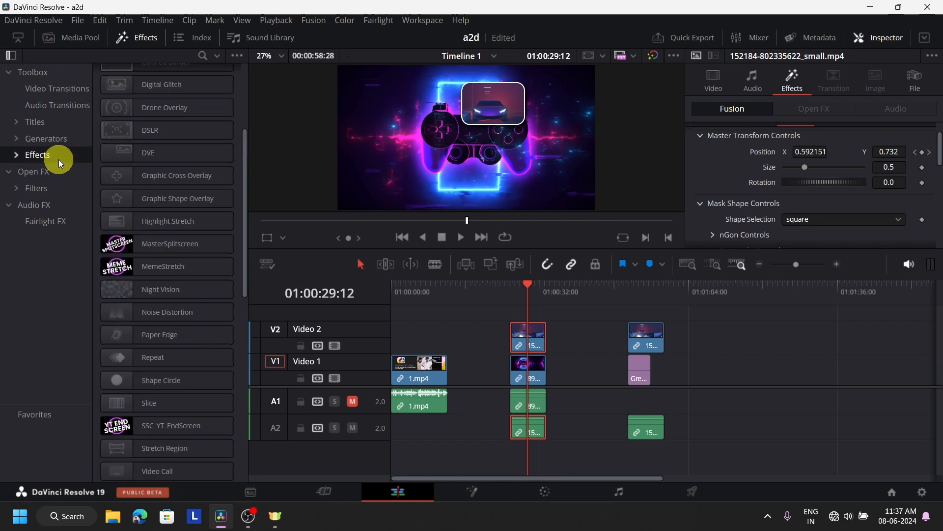
{"action": "scroll", "coordinate": [228, 307], "scroll_direction": "down", "scroll_amount": 5}
{"action": "scroll", "coordinate": [227, 304], "scroll_direction": "down", "scroll_amount": 1}
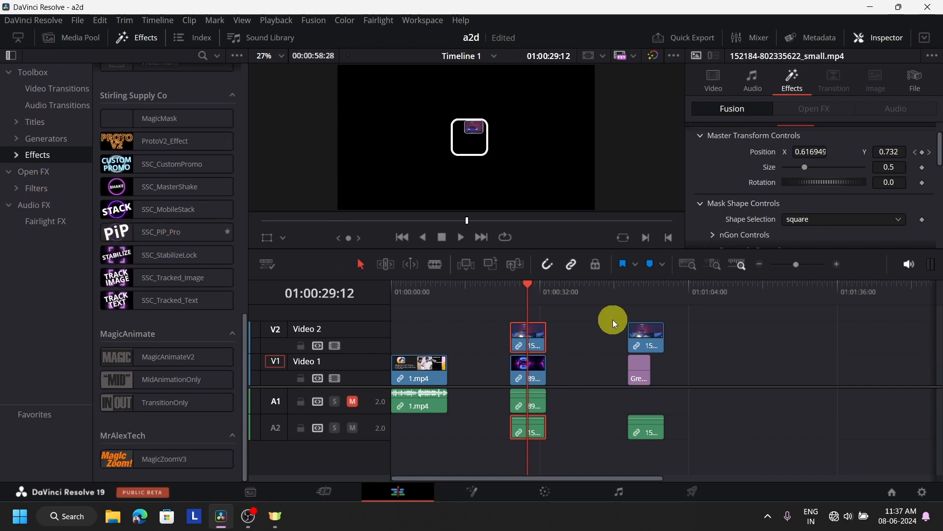
{"action": "left_click_drag", "start_coordinate": [761, 434], "coordinate": [492, 311]}
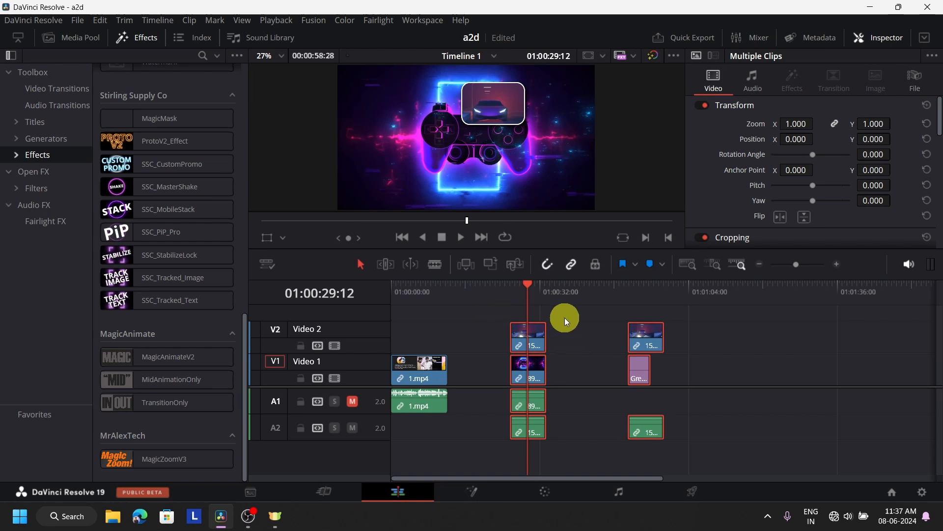
Delete the selected demo clips and play back the remaining 1.mp4 clip.
{"action": "key", "text": "Delete"}
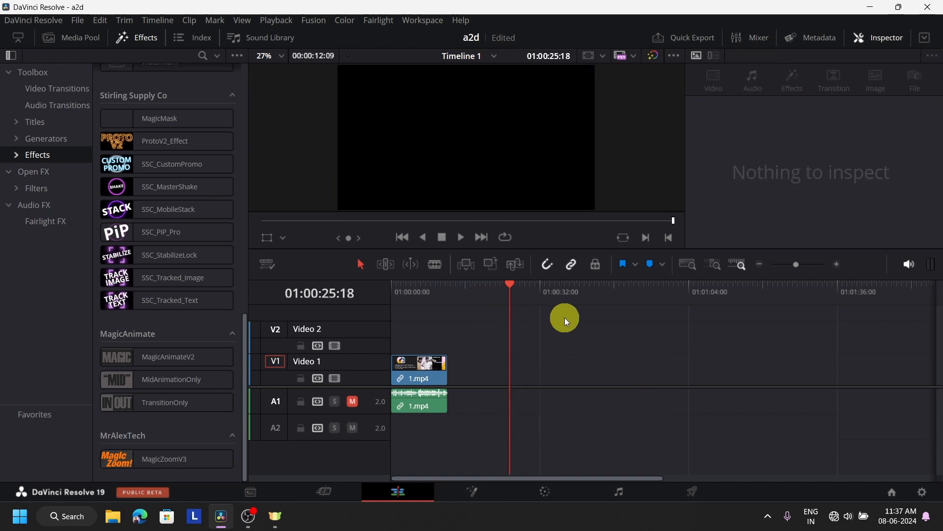
{"action": "left_click", "coordinate": [425, 303]}
{"action": "left_click", "coordinate": [459, 237]}
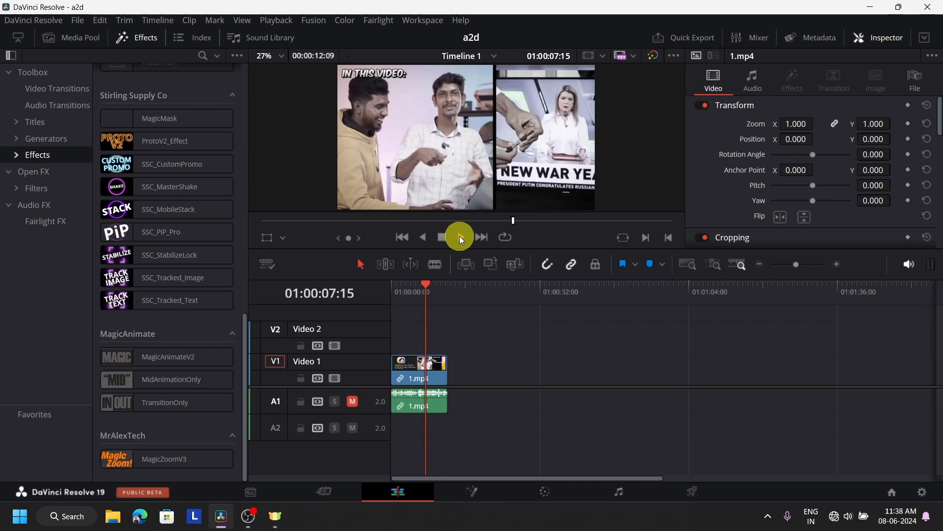
{"action": "left_click", "coordinate": [443, 239]}
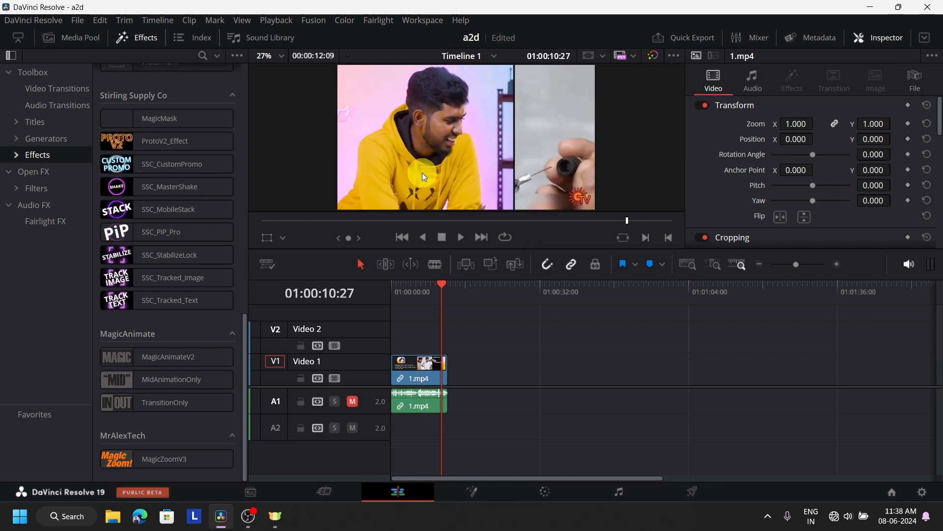
Move the playhead past 1.mp4's end, to 01:00:14:03 and then 01:00:22:05.
{"action": "left_click", "coordinate": [489, 295]}
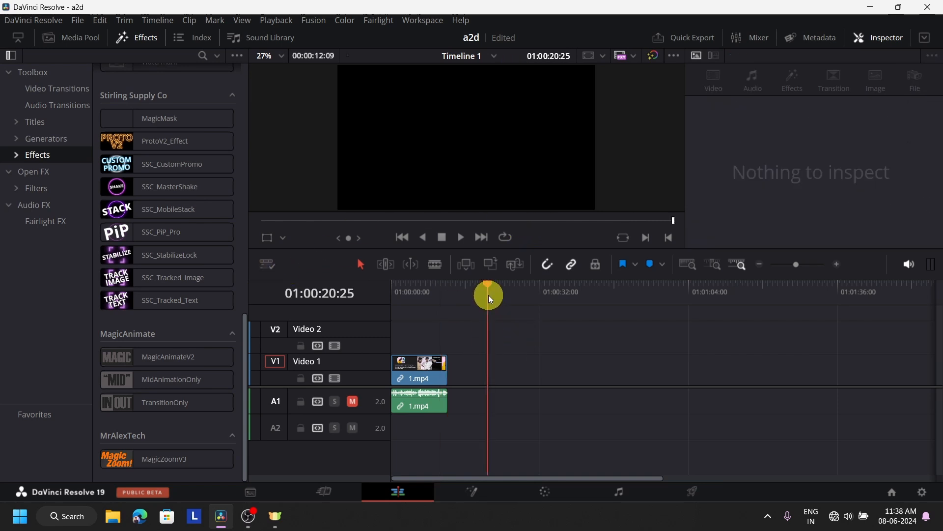
{"action": "left_click", "coordinate": [457, 289]}
{"action": "left_click", "coordinate": [495, 295]}
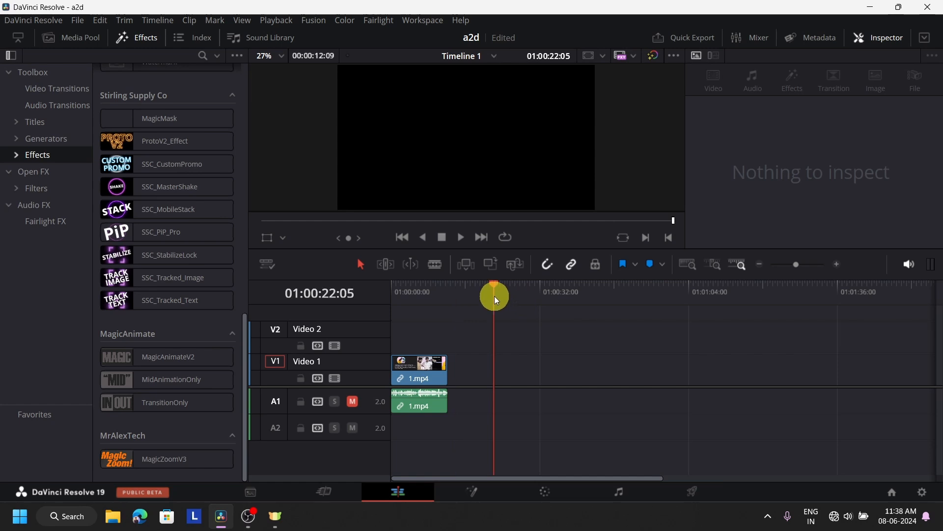
Close the Effects library and place car clip 152184 from the Media Pool on Video 1.
{"action": "left_click", "coordinate": [134, 41]}
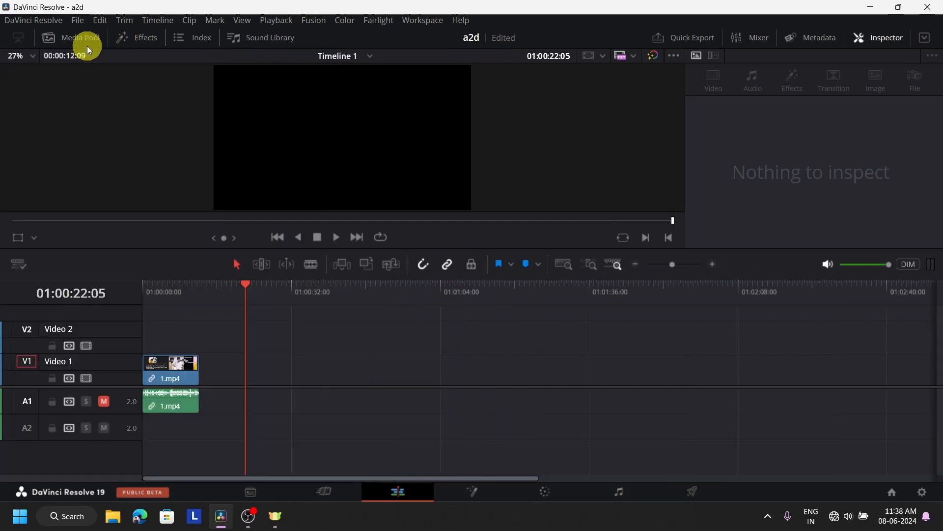
{"action": "left_click", "coordinate": [84, 43]}
{"action": "left_click", "coordinate": [152, 214]}
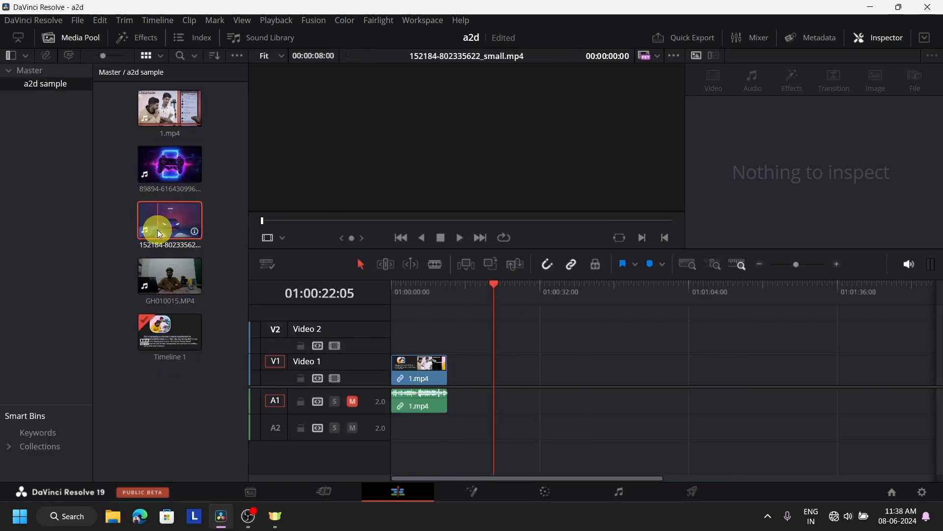
{"action": "left_click_drag", "start_coordinate": [158, 229], "coordinate": [542, 376]}
Stack controller clip 89894 on Video 2 above the car clip and shorten its end.
{"action": "left_click", "coordinate": [159, 177]}
{"action": "left_click_drag", "start_coordinate": [159, 177], "coordinate": [543, 336]}
{"action": "left_click_drag", "start_coordinate": [759, 336], "coordinate": [570, 332]}
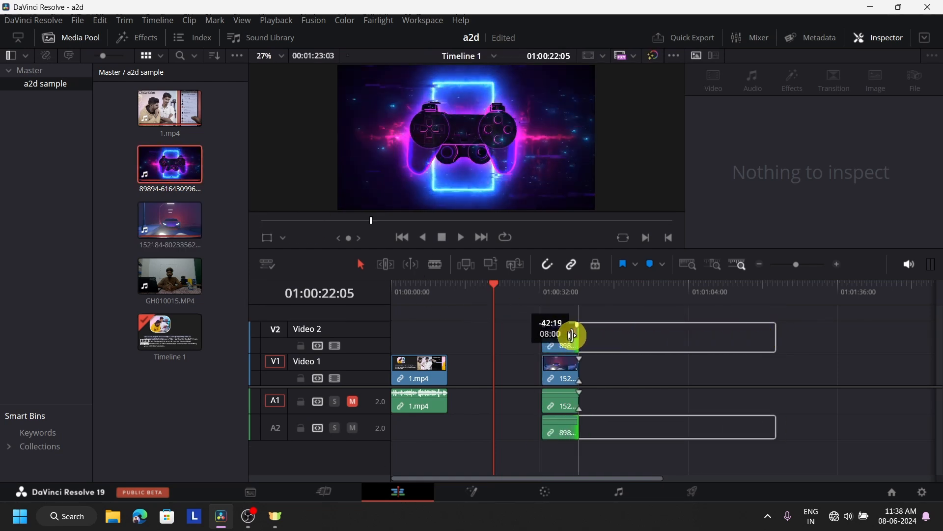
{"action": "left_click", "coordinate": [560, 291]}
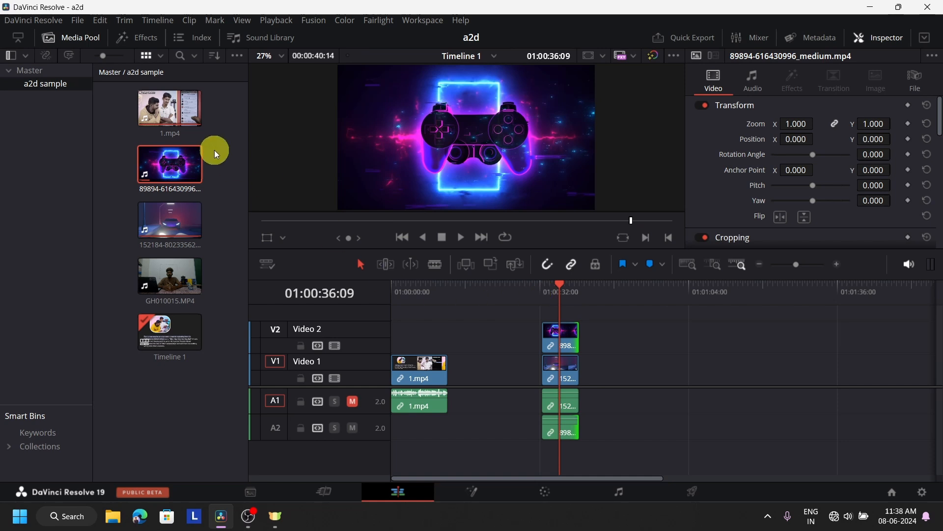
Add a second 152184 car clip further along the timeline, near 01:01:04.
{"action": "left_click", "coordinate": [177, 159]}
{"action": "left_click_drag", "start_coordinate": [168, 219], "coordinate": [703, 328]}
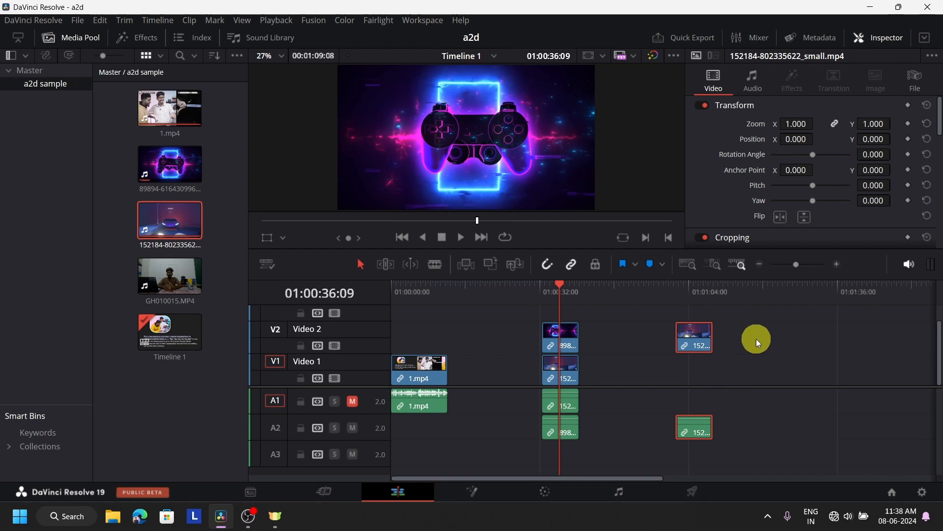
{"action": "left_click", "coordinate": [434, 299]}
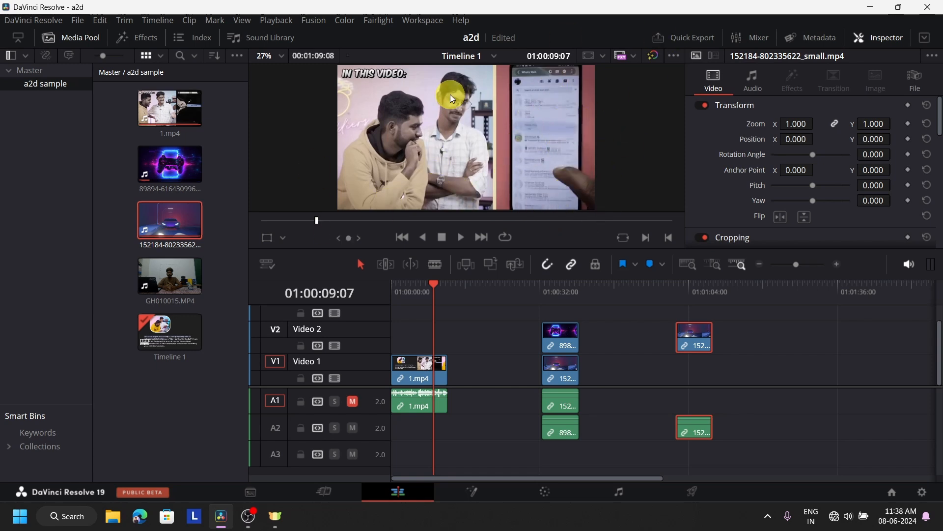
Review the stacked clips from 01:00:28:03, then move the later car clip down to Video 1.
{"action": "left_click", "coordinate": [559, 294]}
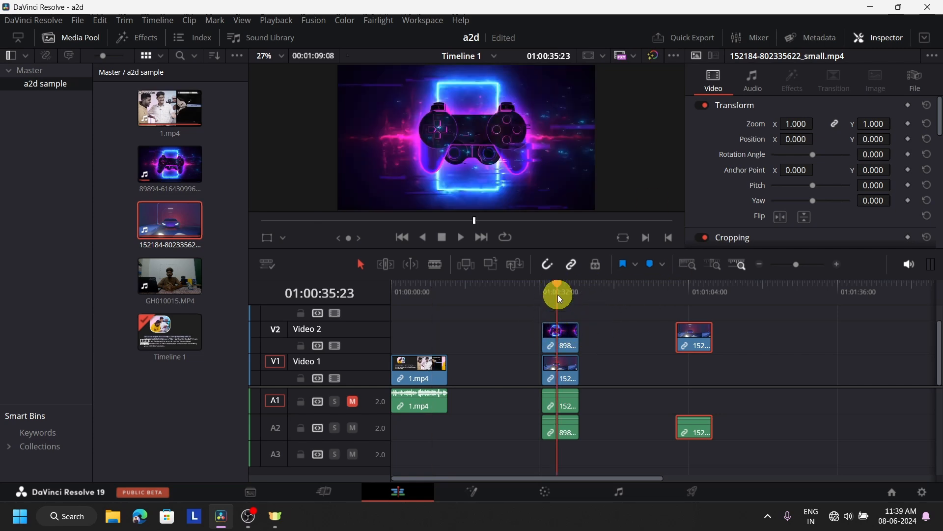
{"action": "left_click", "coordinate": [562, 371]}
{"action": "left_click", "coordinate": [559, 334]}
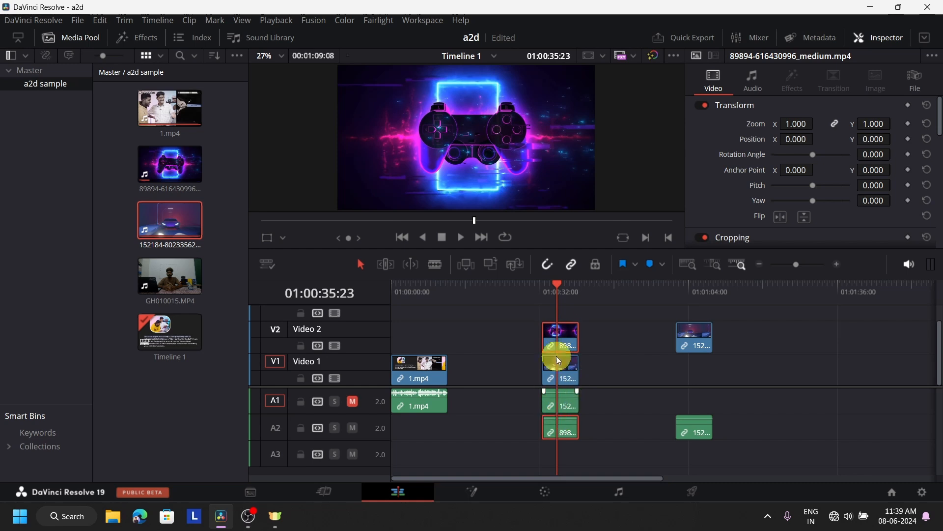
{"action": "left_click", "coordinate": [544, 290]}
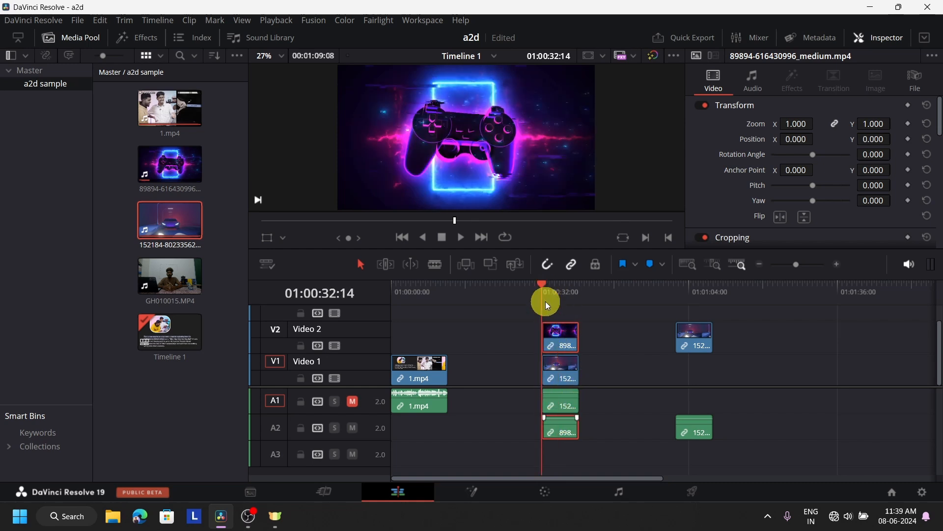
{"action": "left_click", "coordinate": [522, 294]}
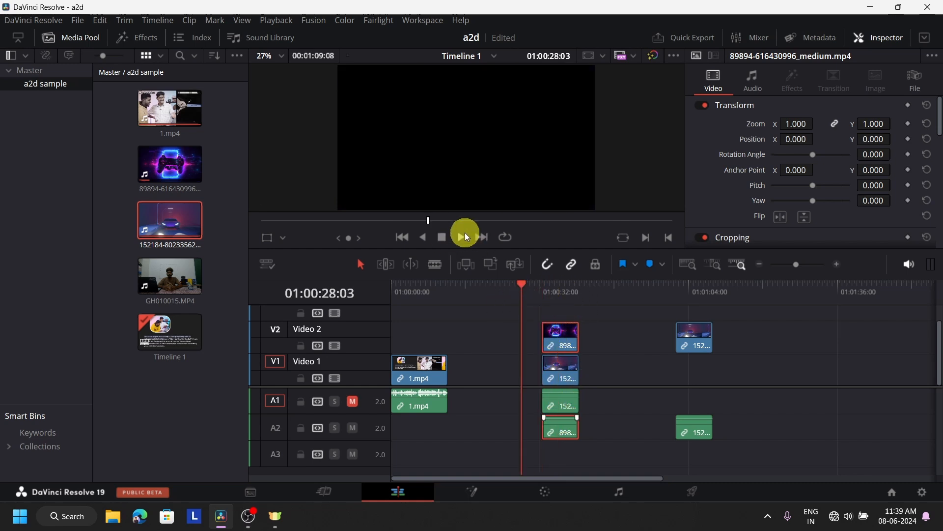
{"action": "left_click", "coordinate": [465, 238]}
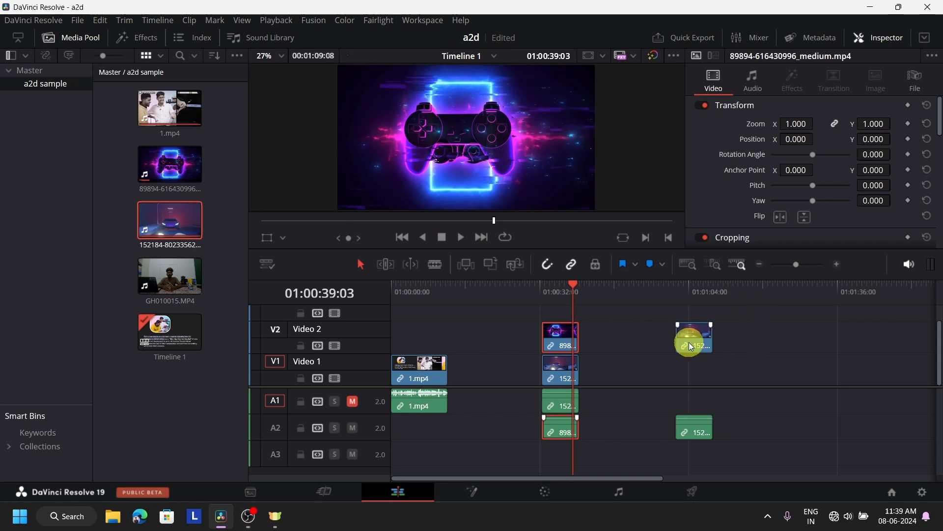
{"action": "left_click_drag", "start_coordinate": [694, 335], "coordinate": [694, 369]}
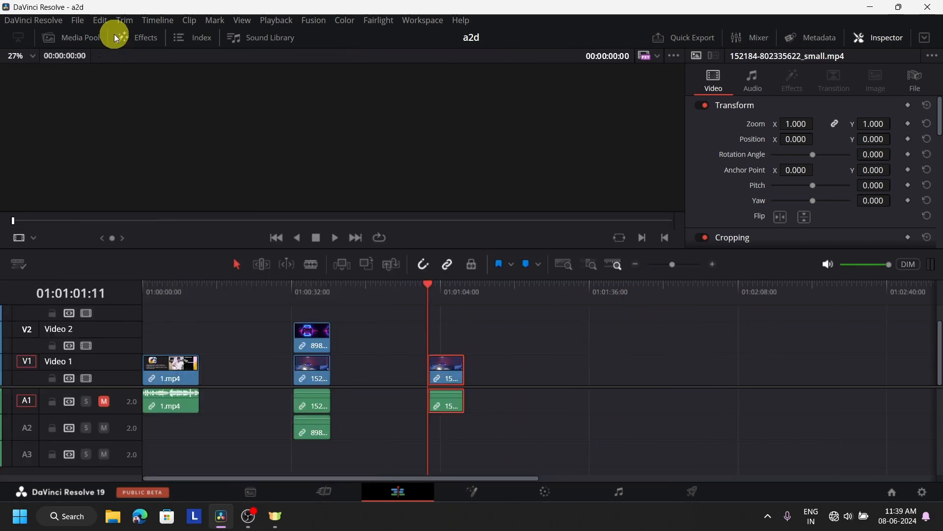
Apply MasterSplitscreen from the Effects library to the later car clip, undoing the extra copy.
{"action": "left_click", "coordinate": [134, 33]}
{"action": "scroll", "coordinate": [227, 205], "scroll_direction": "up", "scroll_amount": 5}
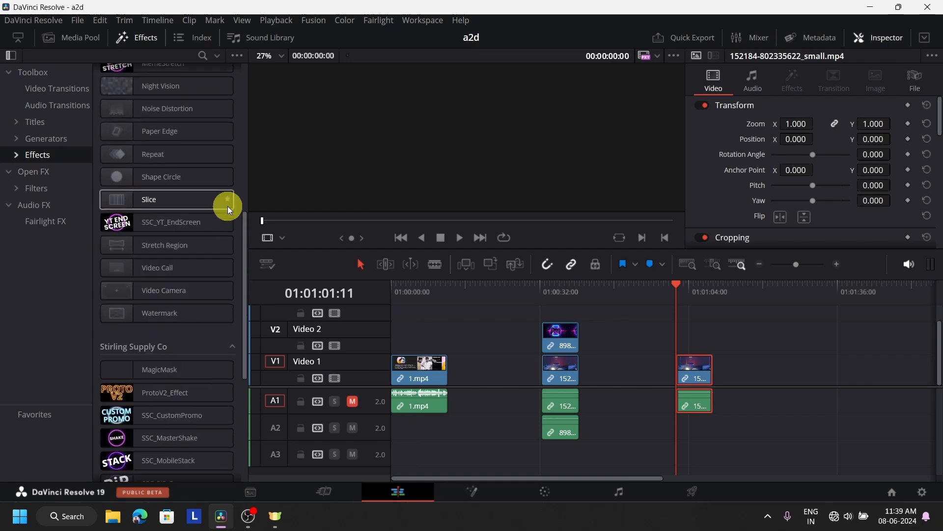
{"action": "scroll", "coordinate": [228, 205], "scroll_direction": "up", "scroll_amount": 5}
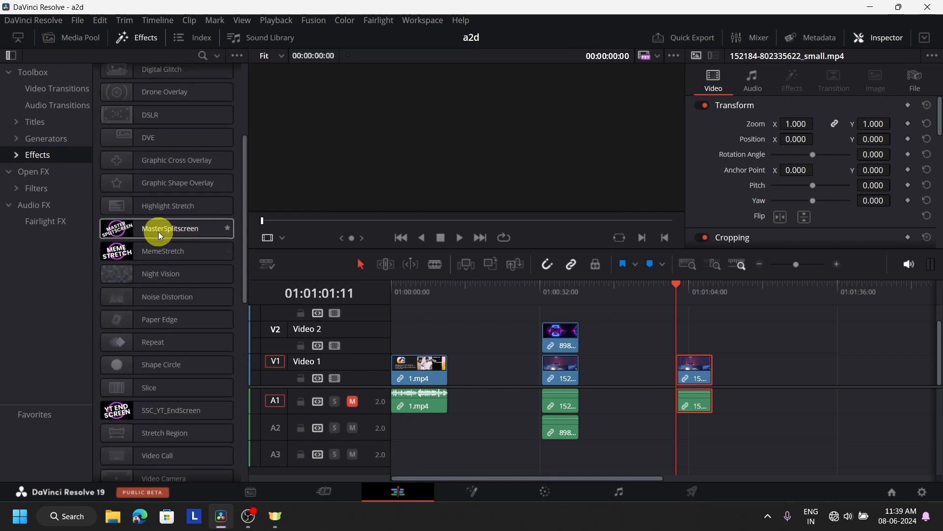
{"action": "left_click_drag", "start_coordinate": [172, 232], "coordinate": [703, 374]}
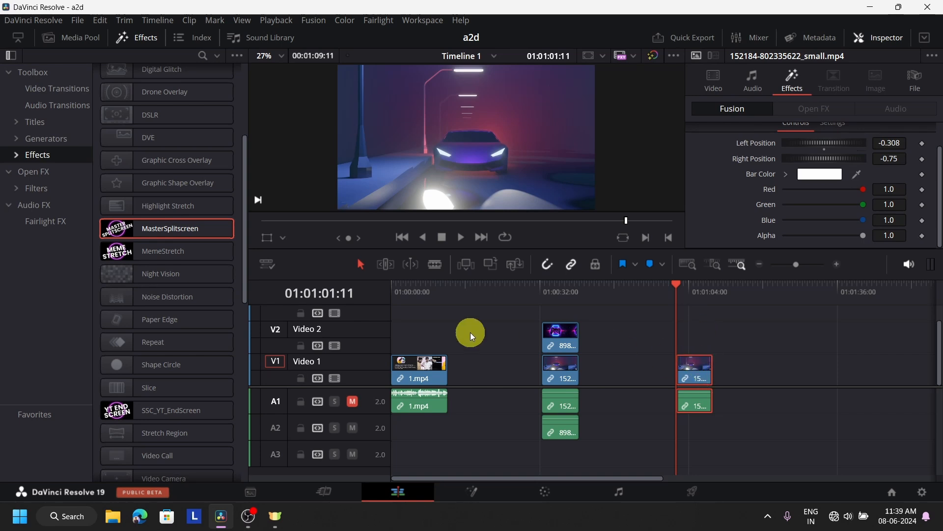
{"action": "left_click_drag", "start_coordinate": [160, 228], "coordinate": [696, 382]}
{"action": "left_click", "coordinate": [689, 311]}
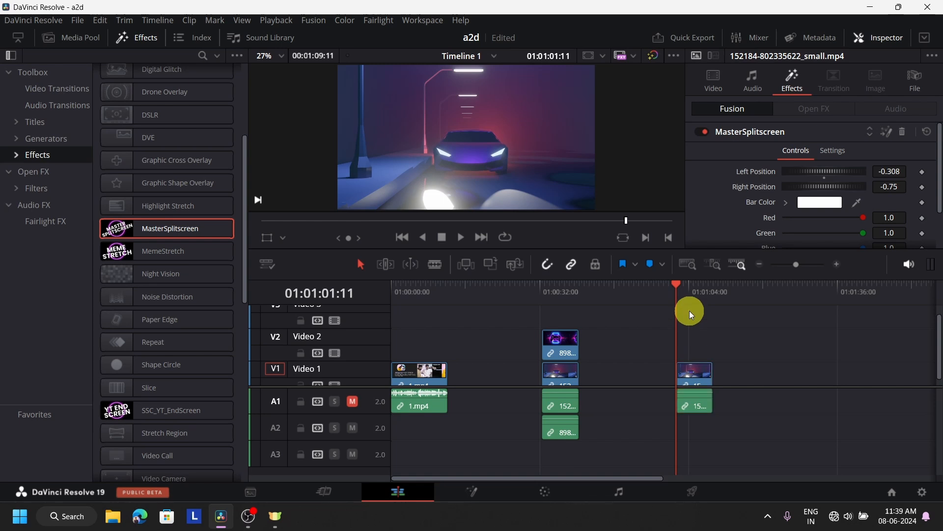
{"action": "left_click", "coordinate": [697, 301]}
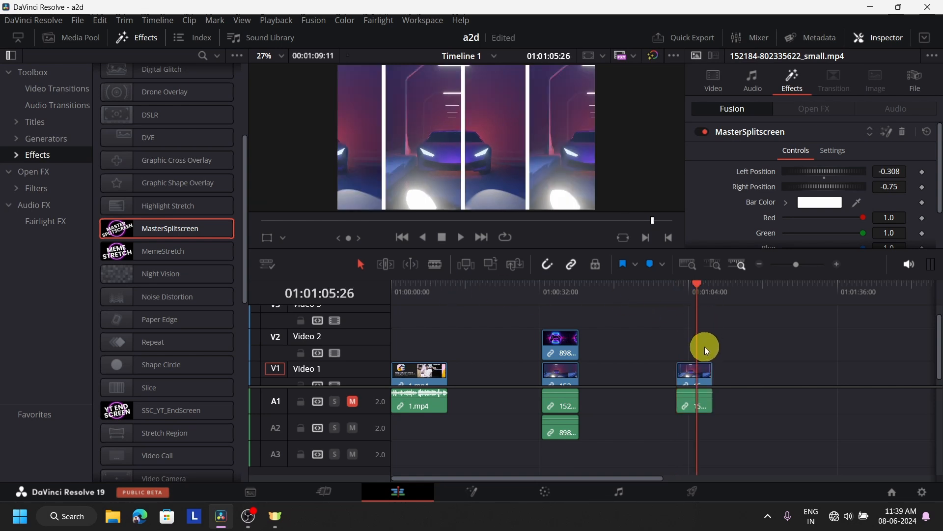
{"action": "key", "text": "ctrl+z"}
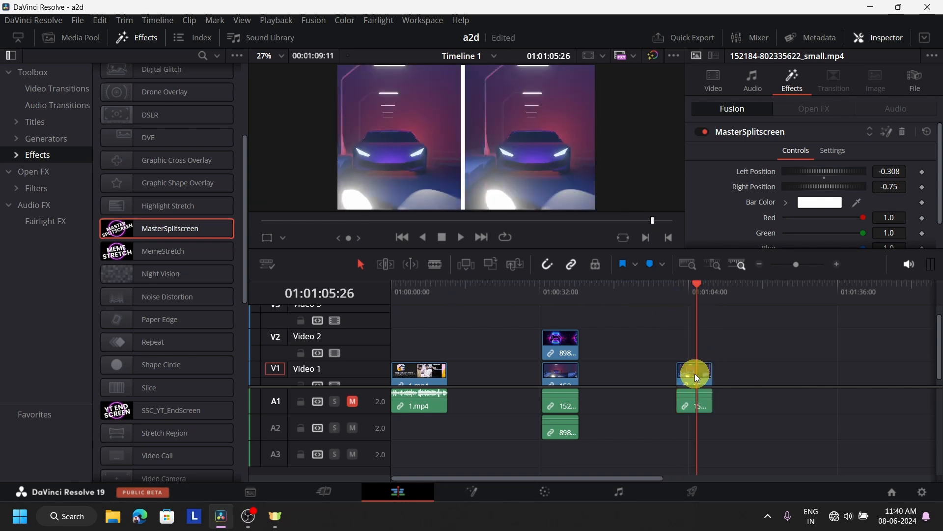
Play the split-screen car clip from 01:01:01:11 and select it to show its MasterSplitscreen controls.
{"action": "left_click", "coordinate": [678, 302]}
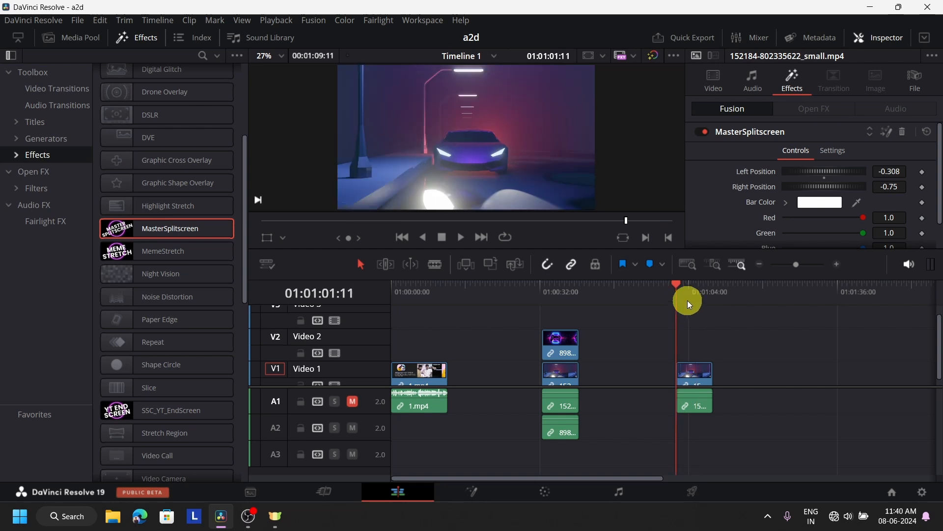
{"action": "left_click", "coordinate": [461, 234]}
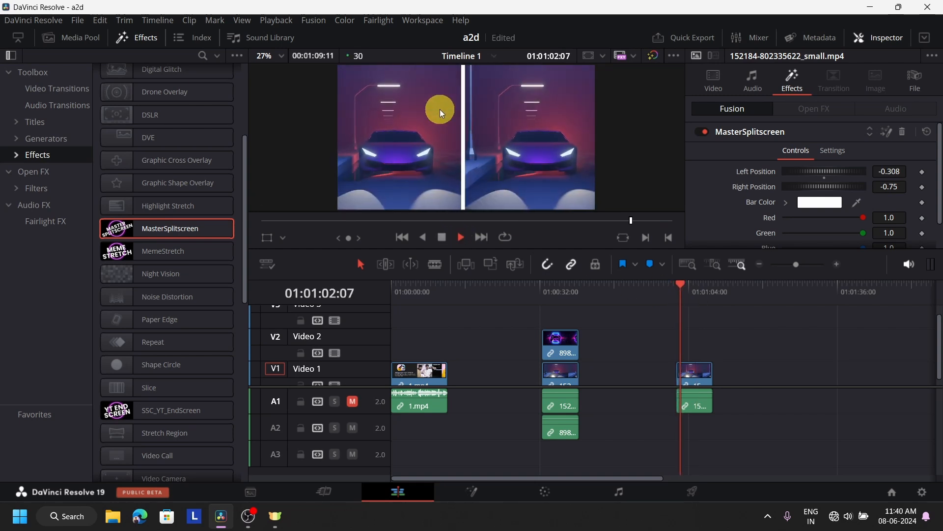
{"action": "left_click", "coordinate": [441, 239]}
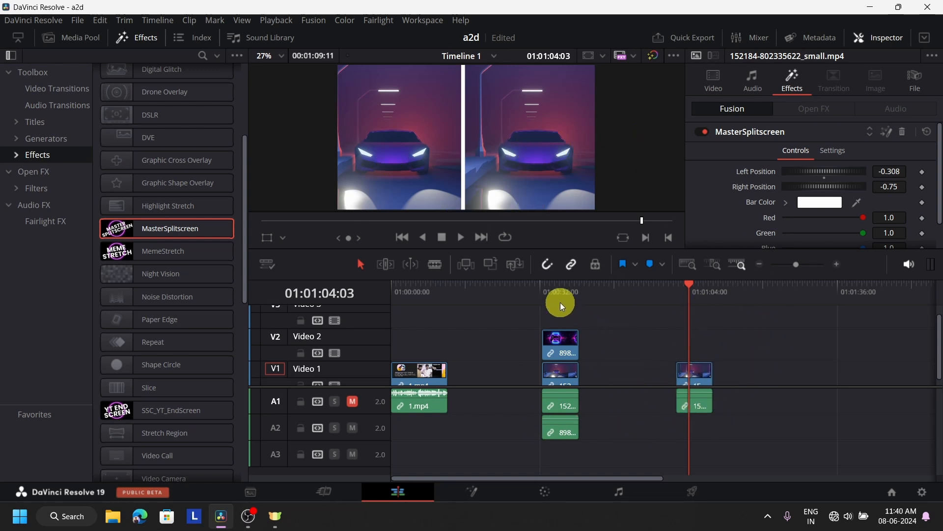
{"action": "left_click", "coordinate": [705, 373]}
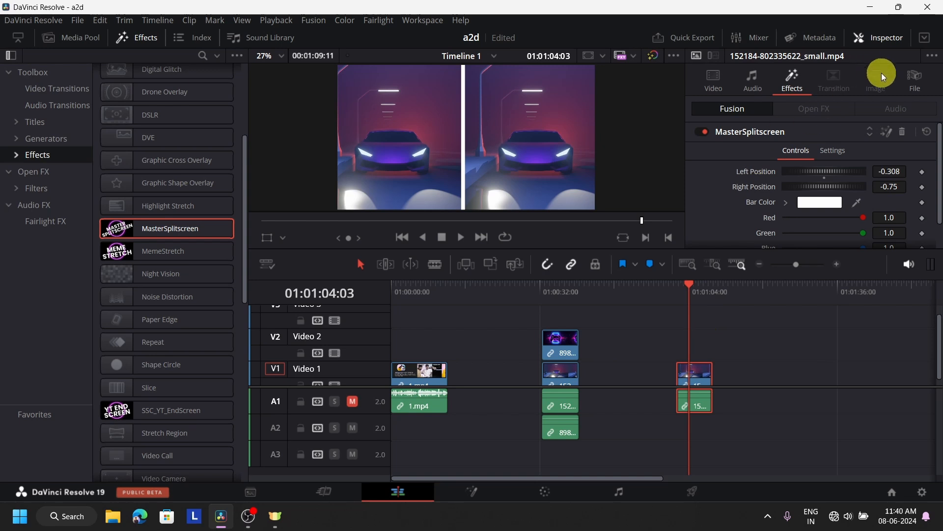
Open the MasterSplitscreen composition in Fusion and resize panels to inspect its node graph.
{"action": "left_click", "coordinate": [887, 130]}
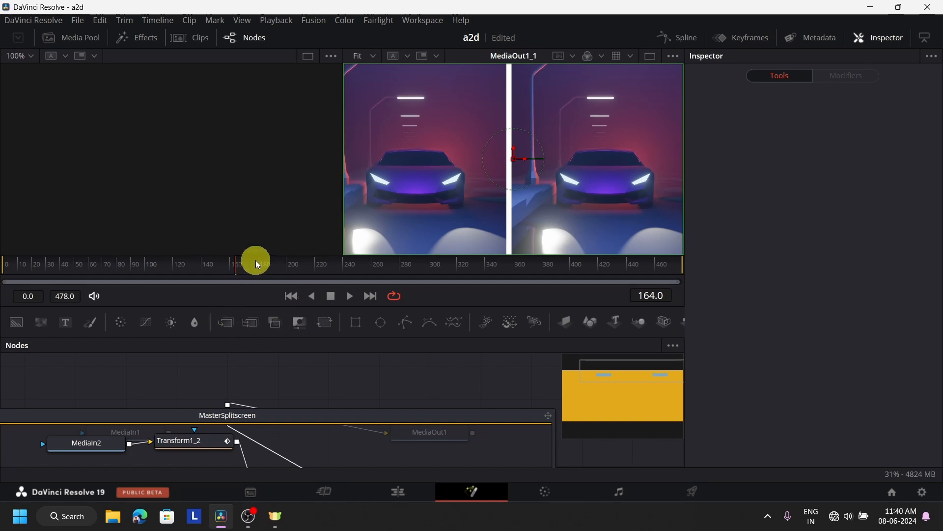
{"action": "left_click_drag", "start_coordinate": [249, 294], "coordinate": [302, 137]}
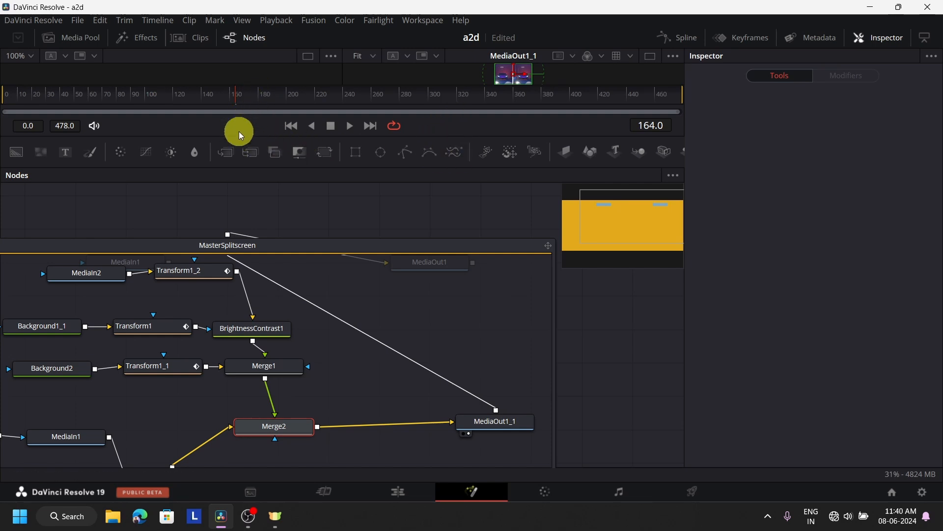
{"action": "left_click_drag", "start_coordinate": [239, 134], "coordinate": [265, 314]}
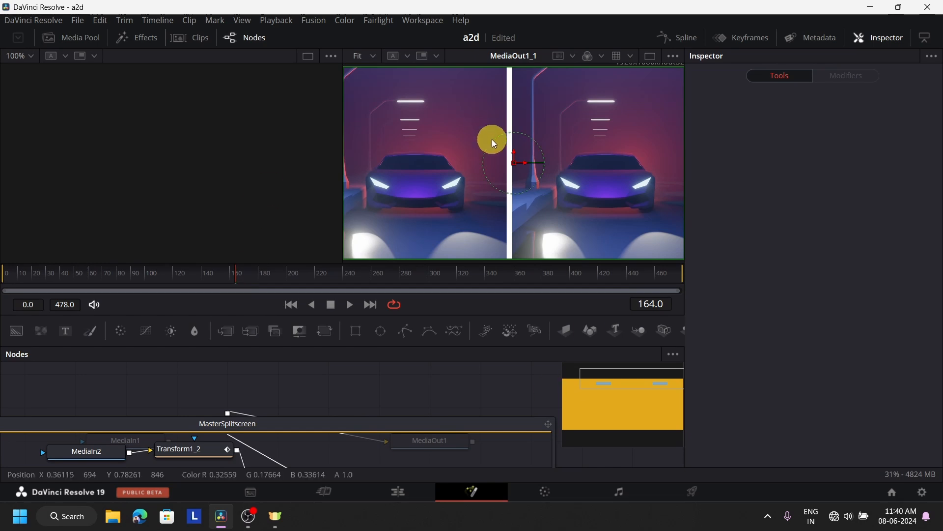
Back on the Edit page, select the controller clip on Video 2 and the car clip beneath it.
{"action": "left_click", "coordinate": [414, 487]}
{"action": "left_click", "coordinate": [560, 297]}
{"action": "left_click", "coordinate": [562, 349]}
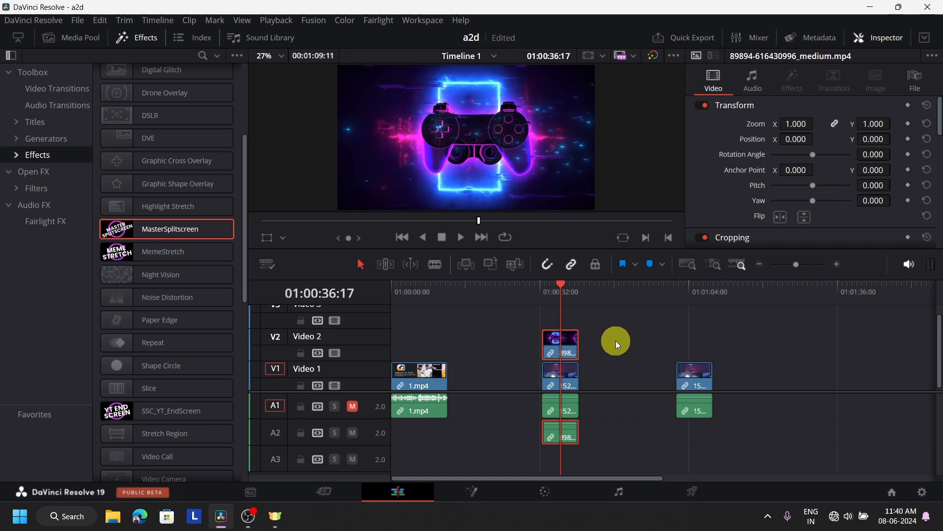
{"action": "left_click", "coordinate": [561, 376], "text": "ctrl"}
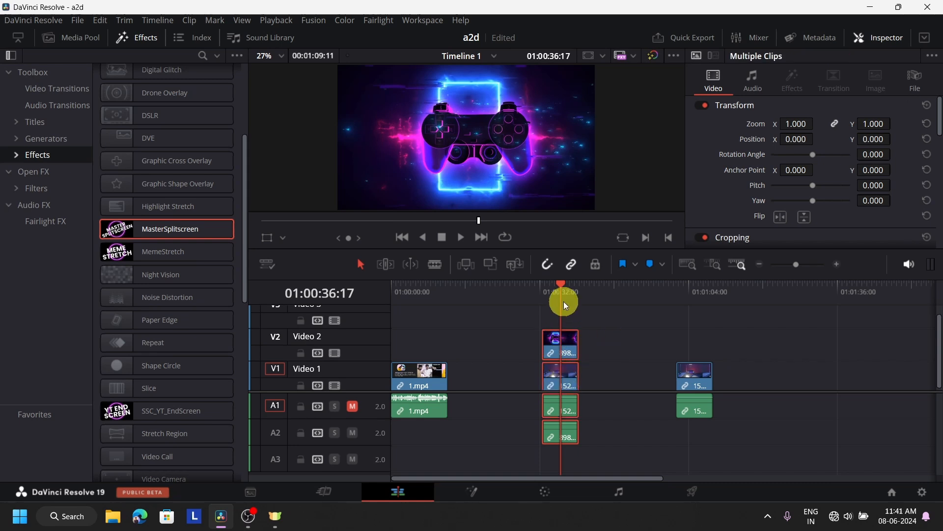
Combine the selected car and controller clips into Fusion Clip 1.
{"action": "right_click", "coordinate": [565, 348]}
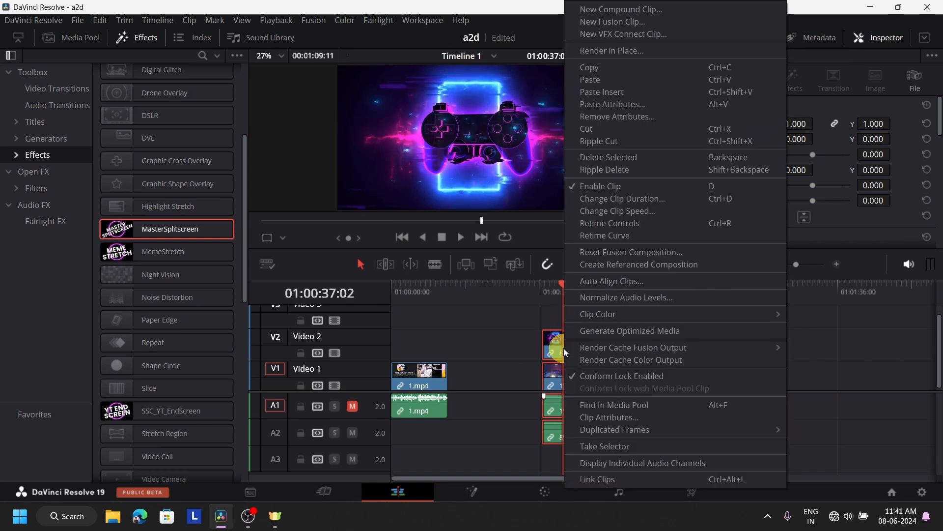
{"action": "left_click", "coordinate": [623, 22]}
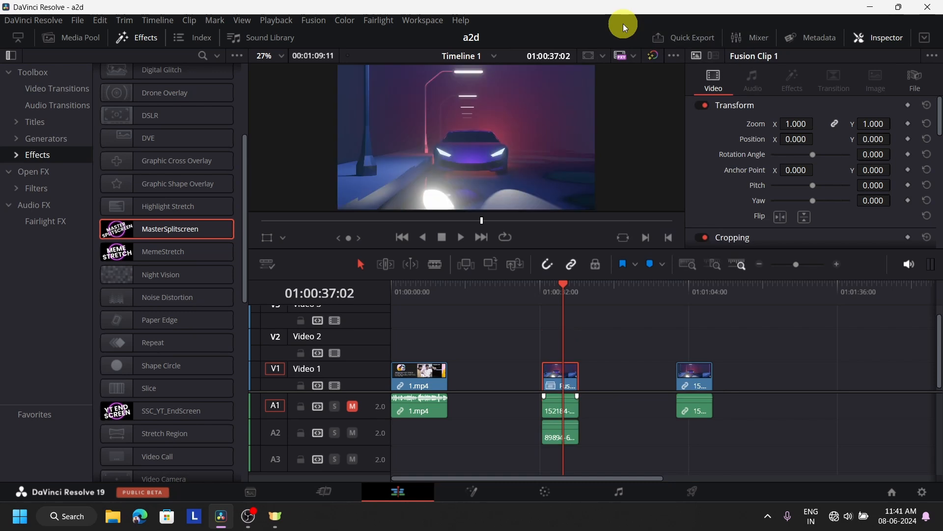
{"action": "left_click", "coordinate": [563, 388]}
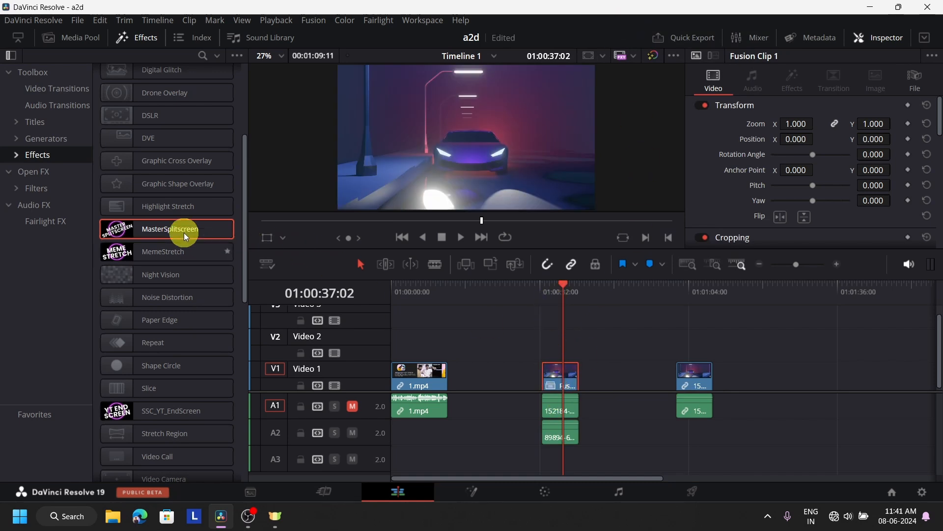
Apply MasterSplitscreen to Fusion Clip 1 with Right Position -0.634 and an aqua-green #58ffc7 bar.
{"action": "left_click_drag", "start_coordinate": [186, 237], "coordinate": [548, 382]}
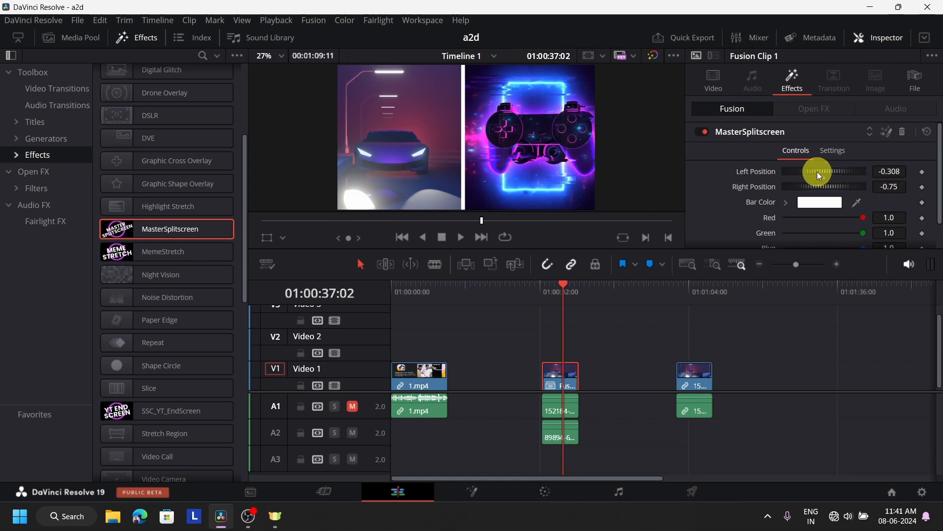
{"action": "left_click_drag", "start_coordinate": [818, 172], "coordinate": [829, 189]}
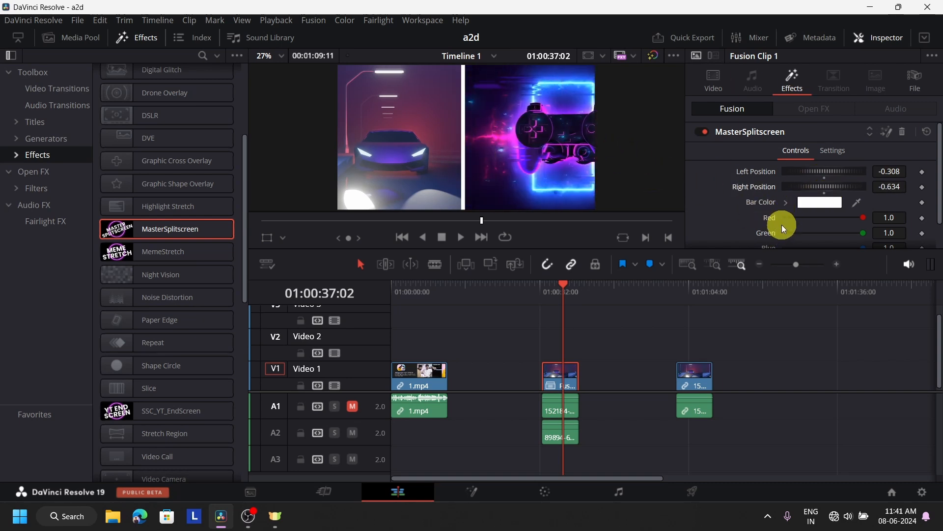
{"action": "left_click", "coordinate": [827, 204]}
{"action": "left_click_drag", "start_coordinate": [587, 216], "coordinate": [535, 190]}
{"action": "left_click", "coordinate": [602, 368]}
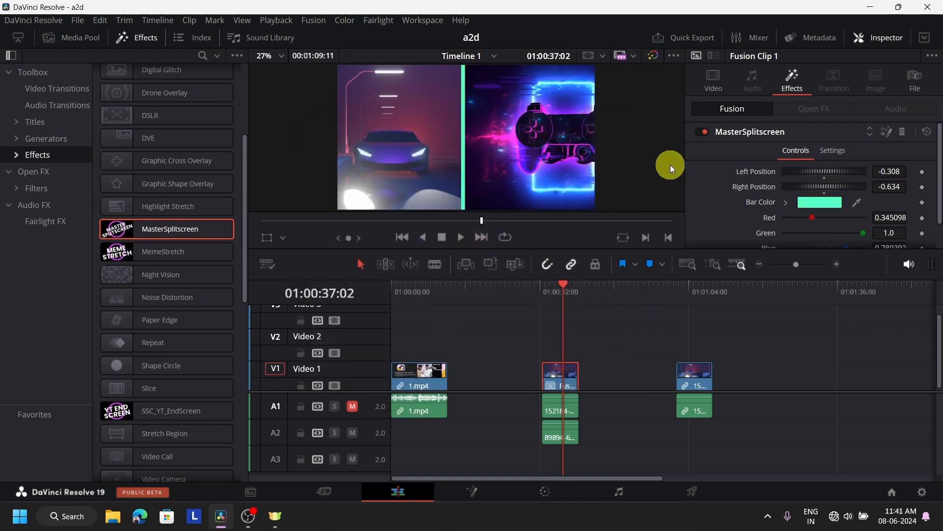
Scroll through the split-screen settings and open the effect's Fusion composition.
{"action": "scroll", "coordinate": [806, 197], "scroll_direction": "down", "scroll_amount": 1}
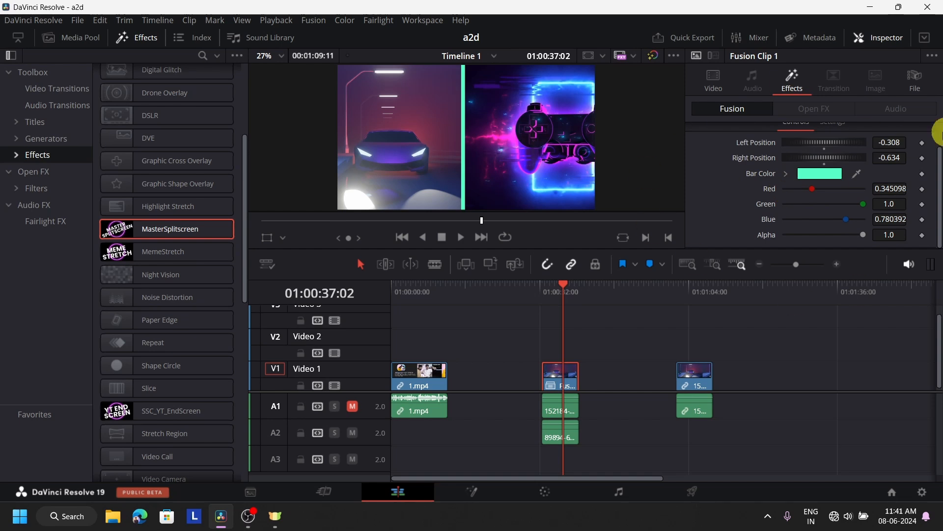
{"action": "scroll", "coordinate": [546, 193], "scroll_direction": "down", "scroll_amount": 1}
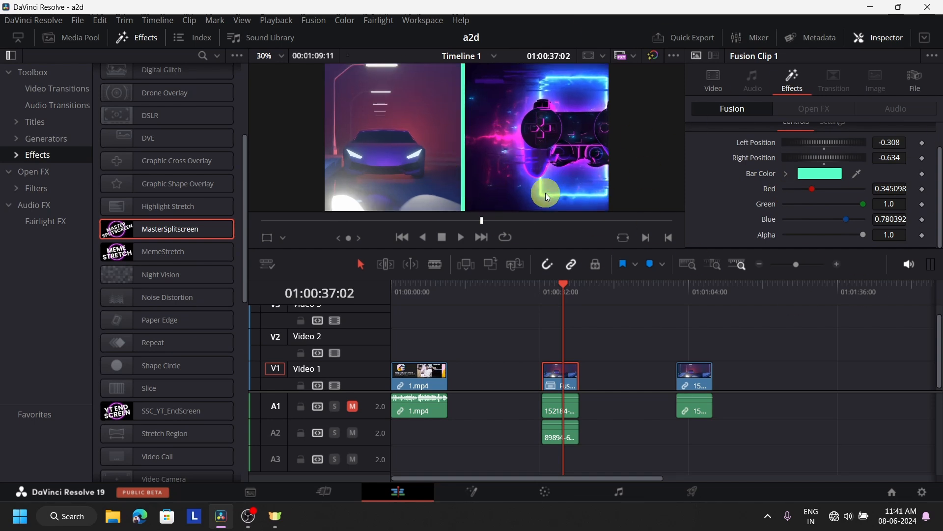
{"action": "scroll", "coordinate": [809, 211], "scroll_direction": "up", "scroll_amount": 1}
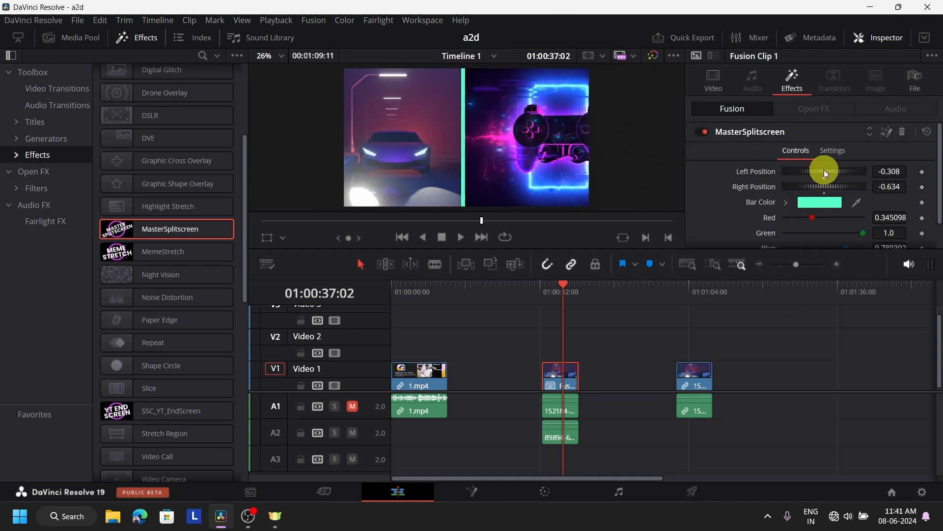
{"action": "left_click", "coordinate": [890, 132]}
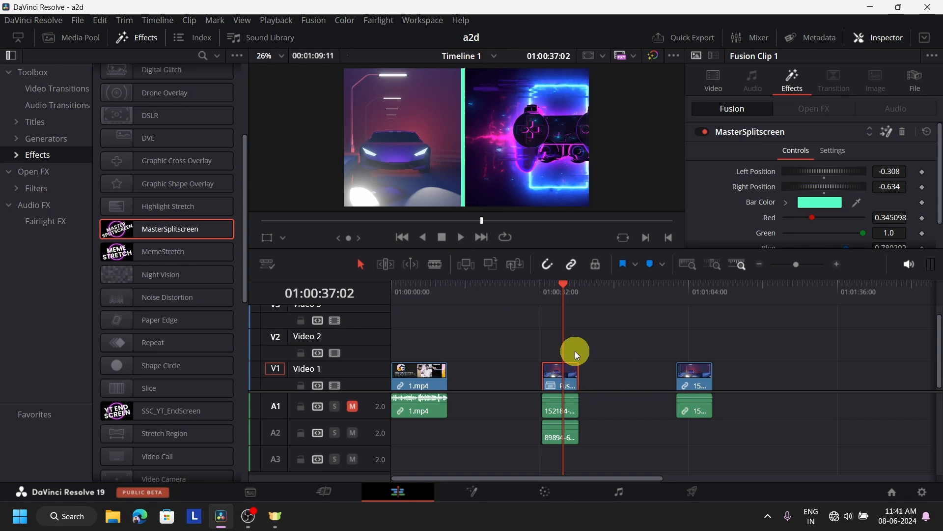
Slide the Transform1 teal background panel to the right in the Fusion viewer.
{"action": "scroll", "coordinate": [393, 394], "scroll_direction": "down", "scroll_amount": 3}
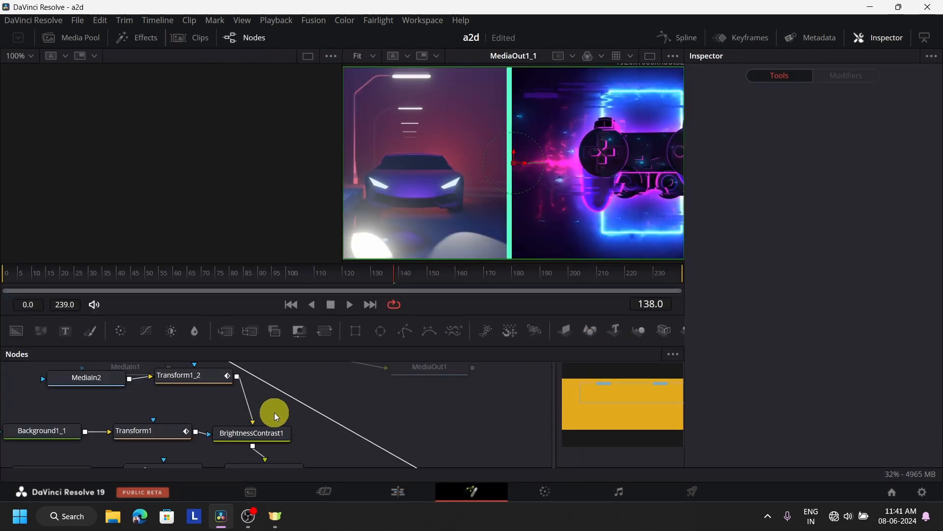
{"action": "scroll", "coordinate": [305, 439], "scroll_direction": "up", "scroll_amount": 3}
{"action": "scroll", "coordinate": [260, 429], "scroll_direction": "down", "scroll_amount": 3}
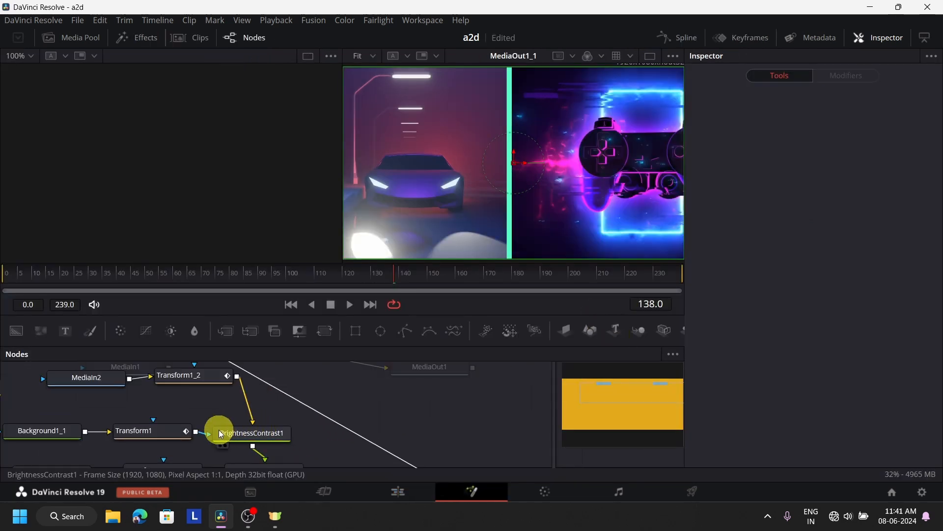
{"action": "left_click", "coordinate": [164, 433]}
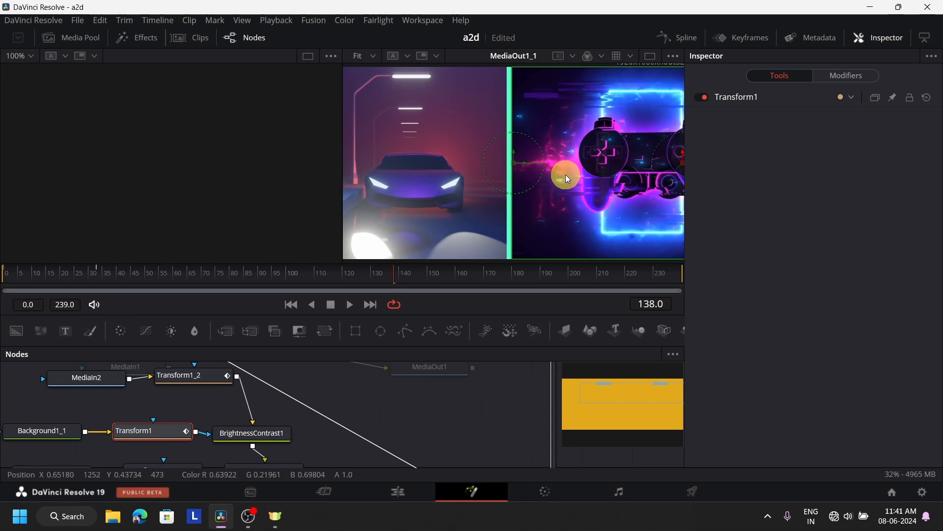
{"action": "left_click_drag", "start_coordinate": [519, 171], "coordinate": [570, 163]}
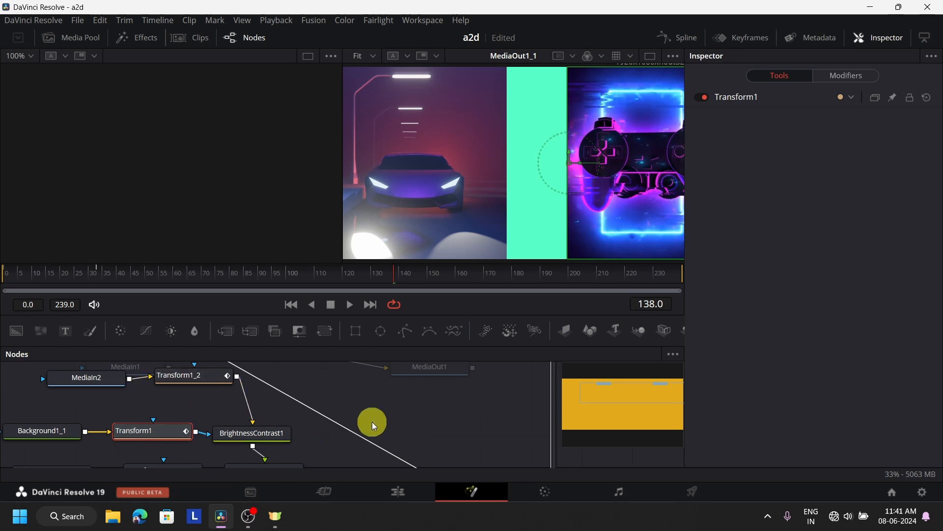
Shift the Transform1_1 green divider strip further right and return to the Edit page.
{"action": "scroll", "coordinate": [373, 422], "scroll_direction": "down", "scroll_amount": 3}
{"action": "left_click", "coordinate": [169, 398]}
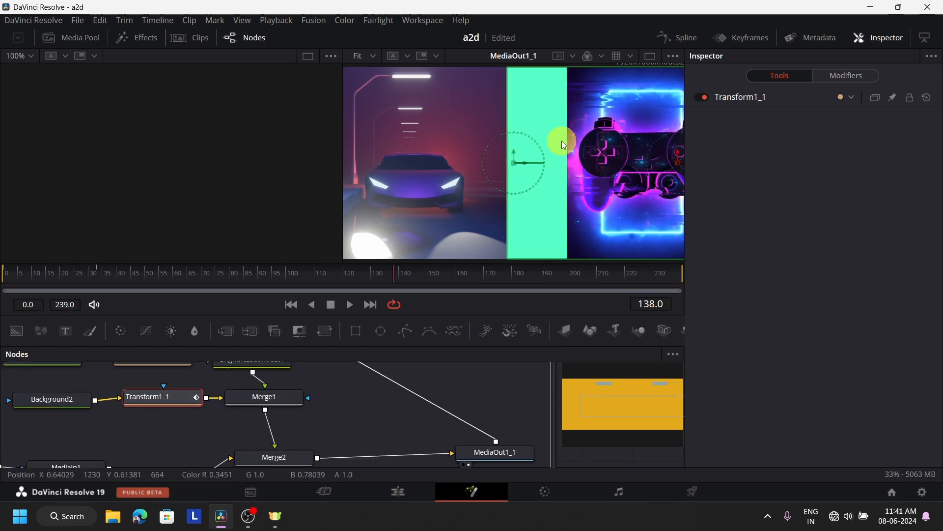
{"action": "left_click_drag", "start_coordinate": [514, 163], "coordinate": [573, 164]}
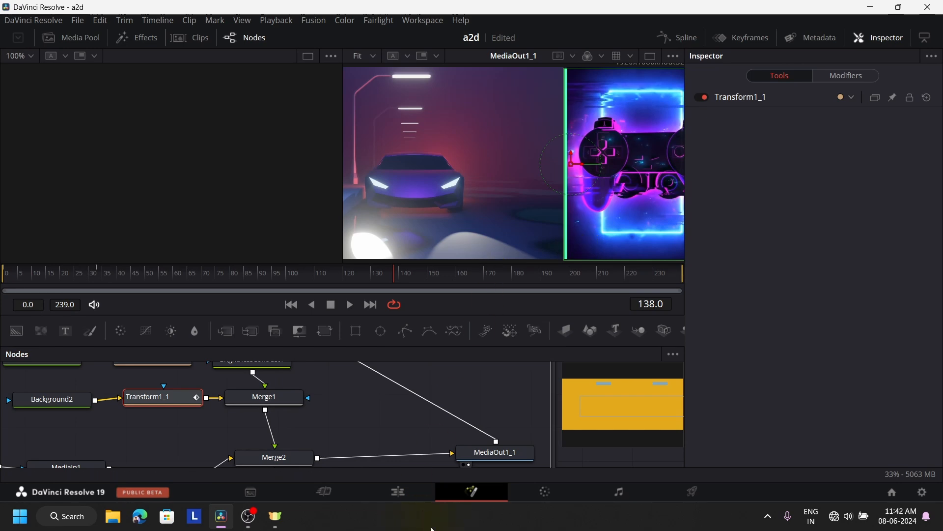
{"action": "left_click", "coordinate": [415, 487]}
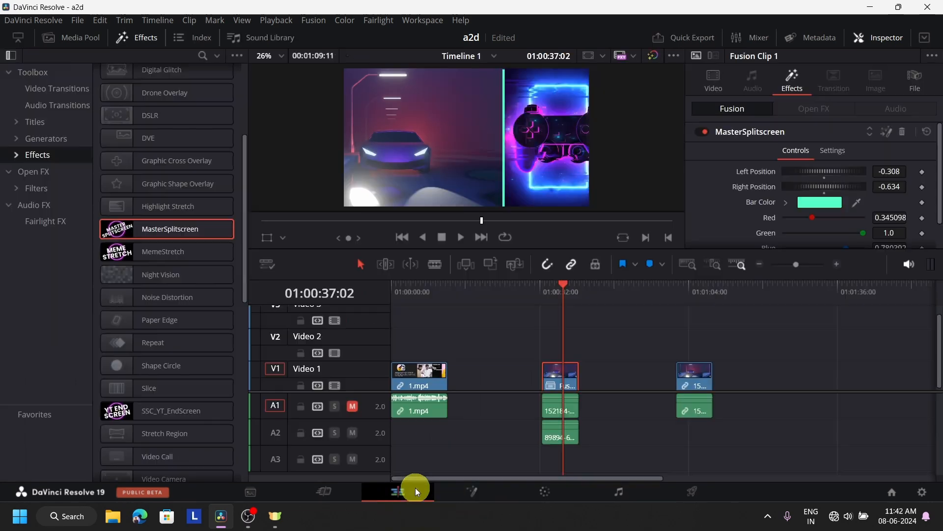
Change the split-screen divider bar colour to purple #a66bff.
{"action": "left_click", "coordinate": [817, 204]}
{"action": "left_click_drag", "start_coordinate": [540, 255], "coordinate": [496, 200]}
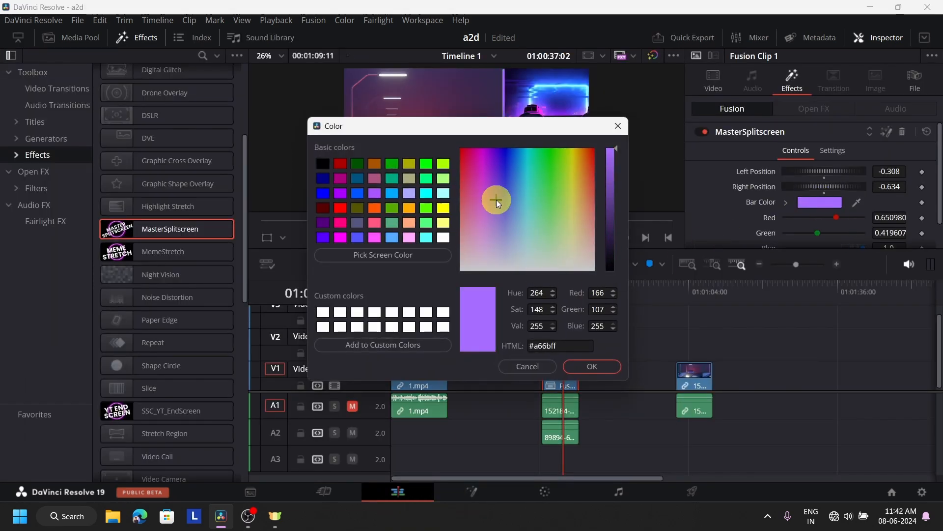
{"action": "left_click", "coordinate": [615, 372]}
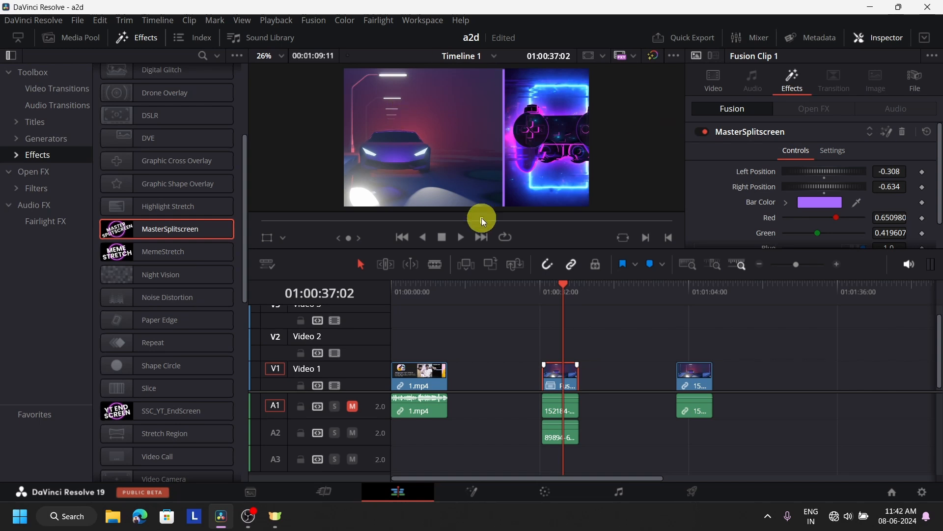
Play back the split-screen section from 01:00:32:14.
{"action": "left_click", "coordinate": [542, 301]}
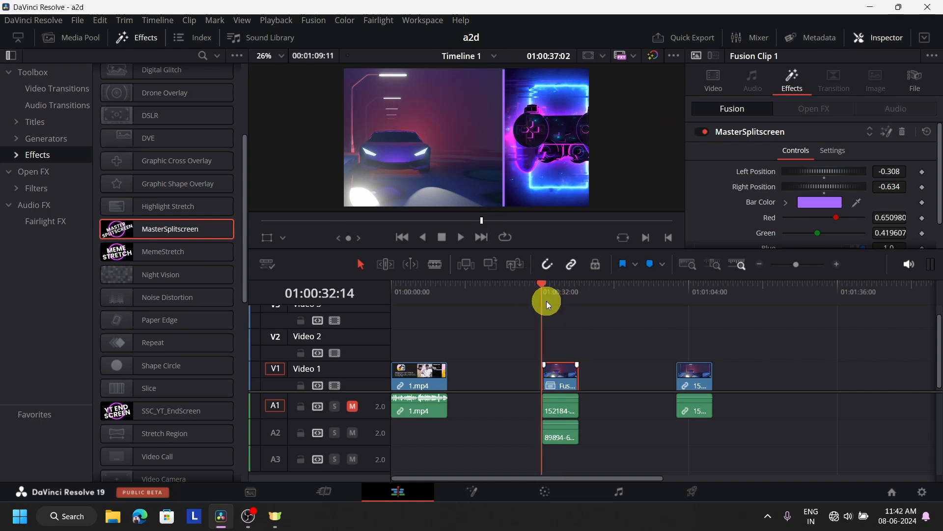
{"action": "left_click", "coordinate": [460, 239]}
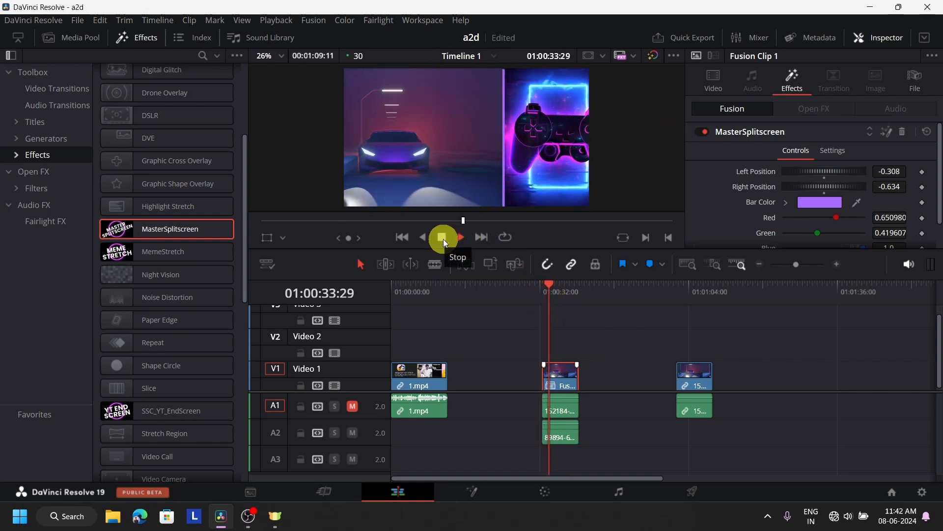
{"action": "left_click", "coordinate": [442, 237]}
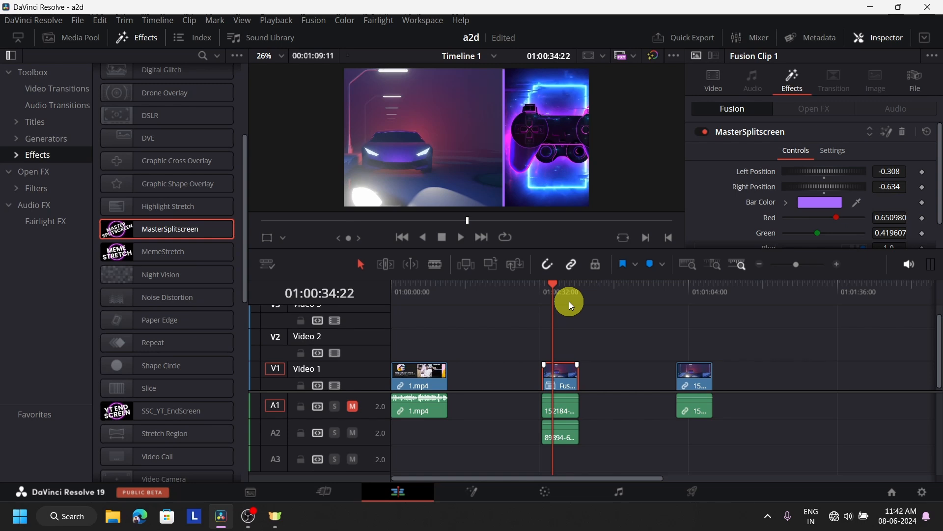
{"action": "key", "text": "ctrl+z"}
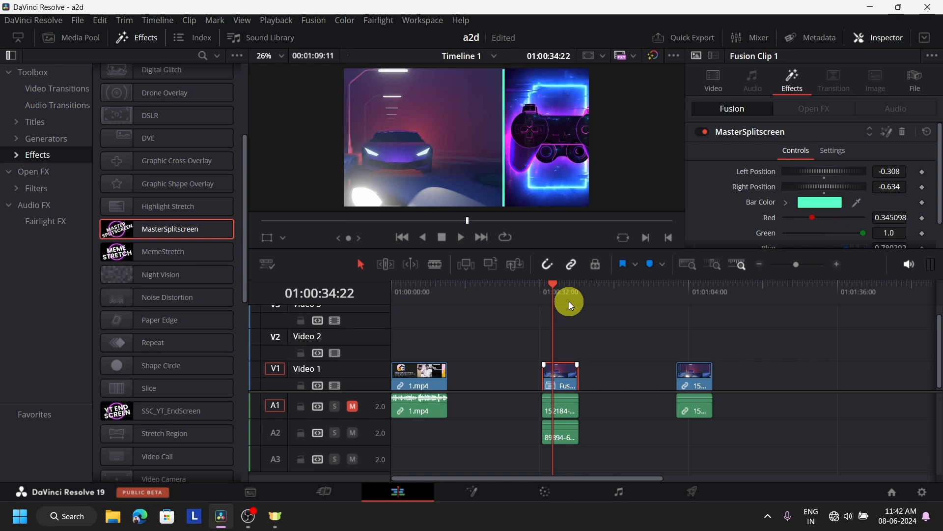
{"action": "key", "text": "ctrl+z"}
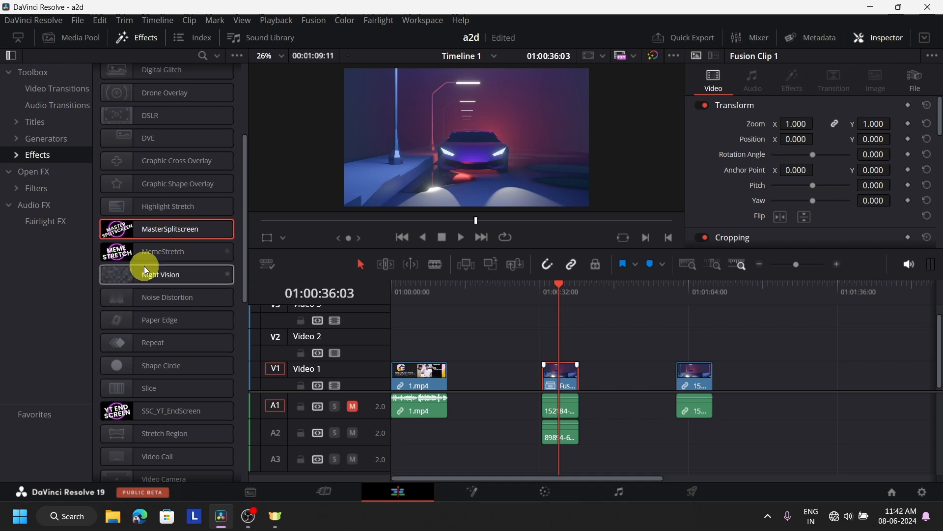
{"action": "left_click_drag", "start_coordinate": [147, 227], "coordinate": [565, 376]}
{"action": "left_click_drag", "start_coordinate": [551, 296], "coordinate": [538, 297]}
{"action": "left_click", "coordinate": [462, 236]}
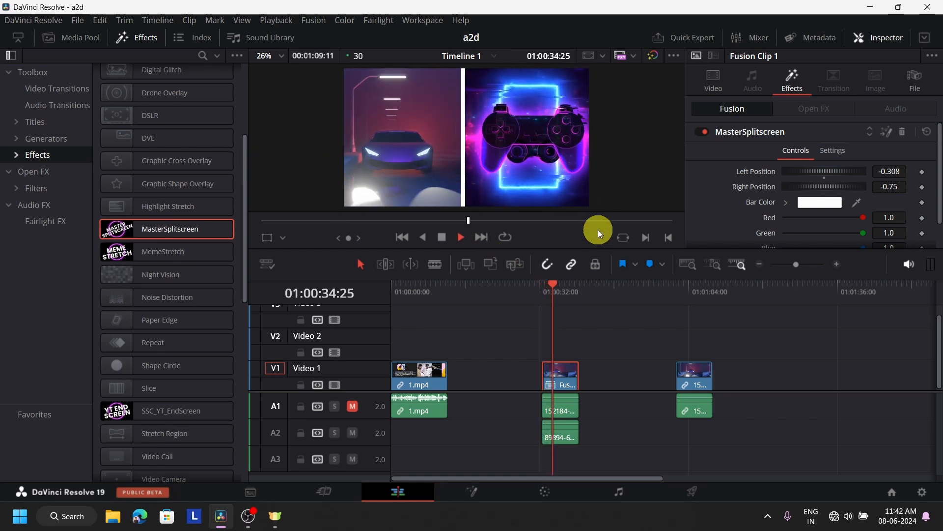
{"action": "left_click", "coordinate": [572, 302]}
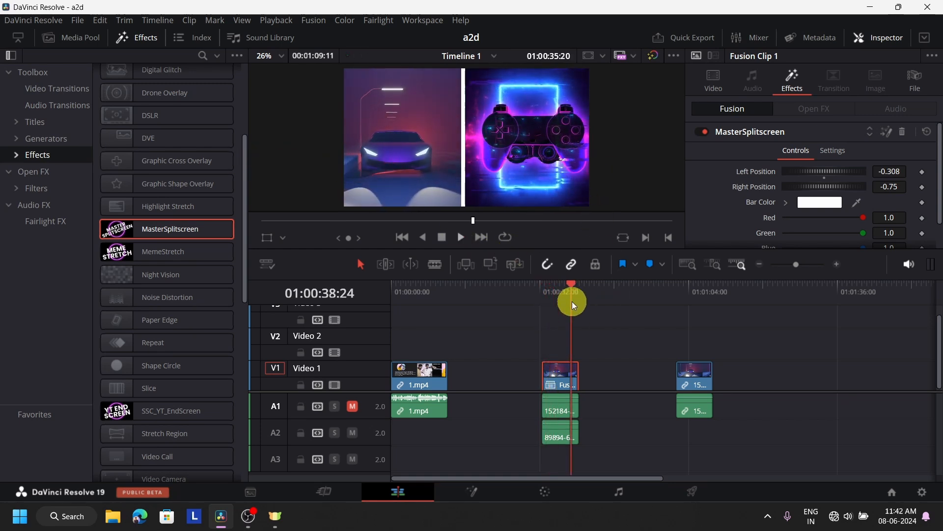
{"action": "left_click", "coordinate": [443, 238]}
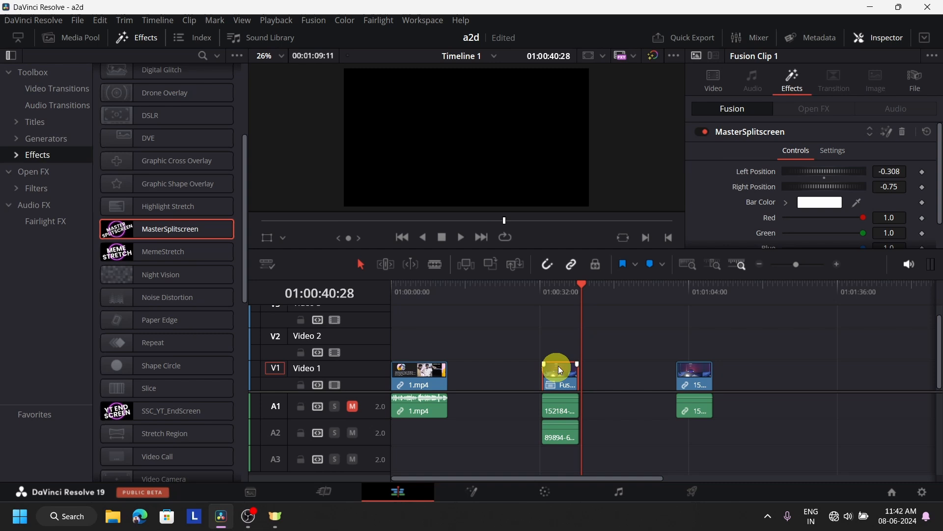
{"action": "left_click", "coordinate": [549, 315]}
{"action": "left_click", "coordinate": [542, 294]}
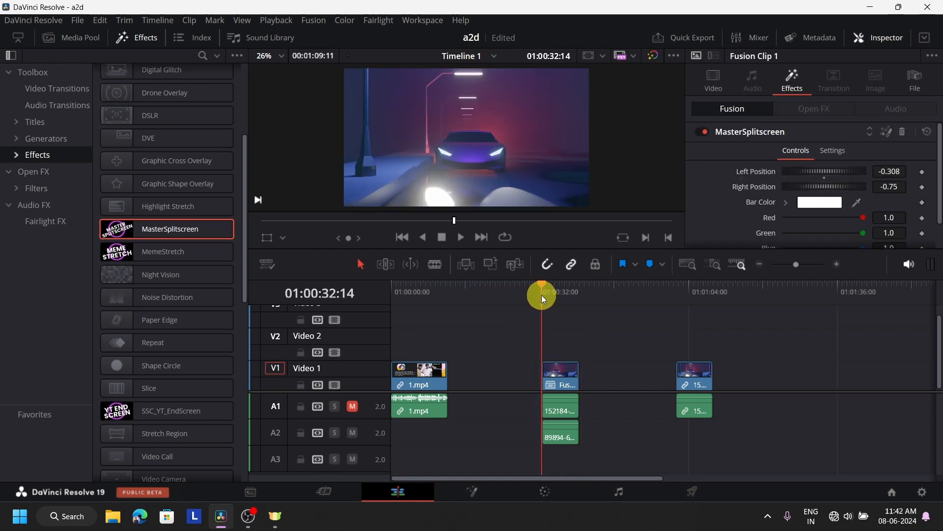
{"action": "key", "text": "space"}
{"action": "left_click", "coordinate": [445, 243]}
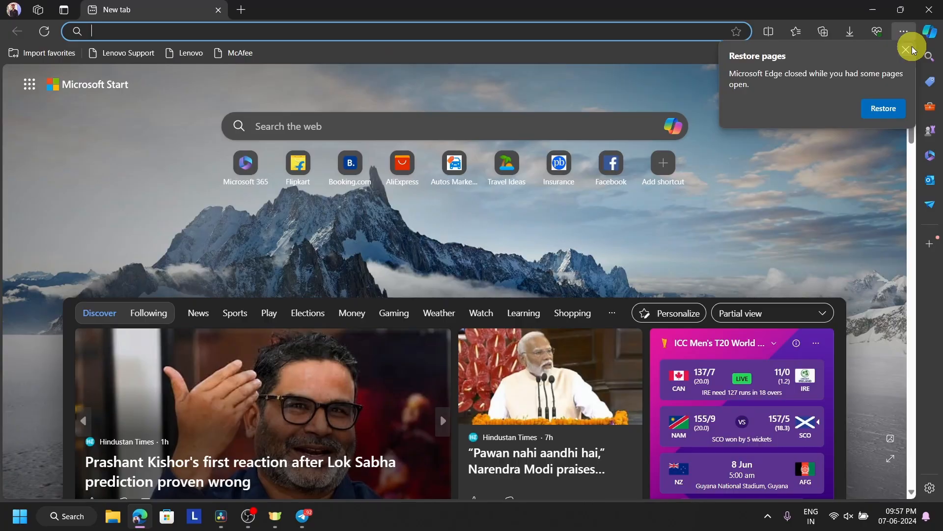
Dismiss Edge's Restore pages prompt and load the pasted StirlingSupply Splitscreen Effect product URL.
{"action": "left_click", "coordinate": [900, 53]}
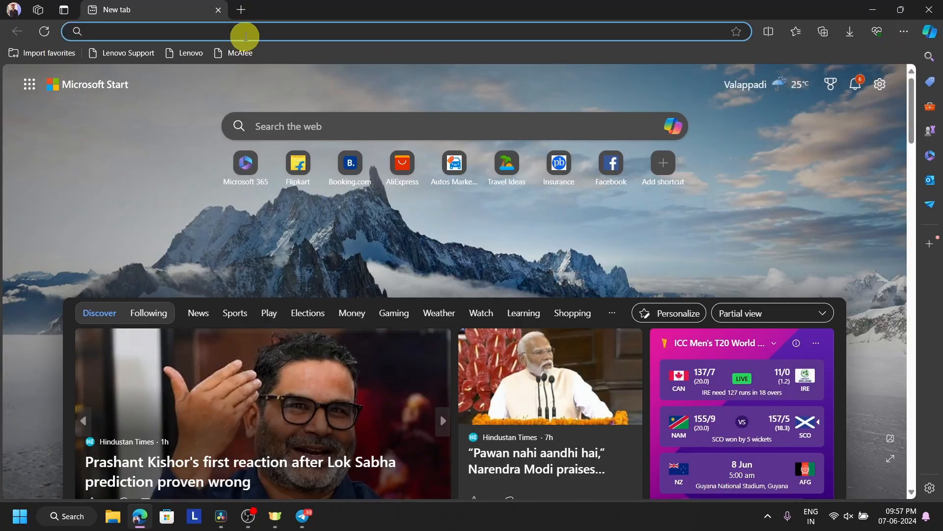
{"action": "type", "text": "https://stirlingsupply.co/products/splitscreen-effect"}
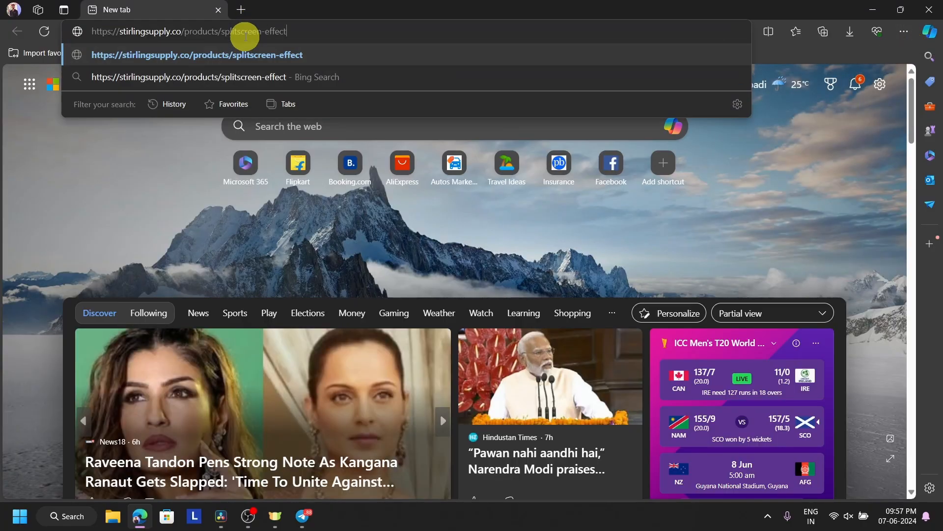
{"action": "key", "text": "Return"}
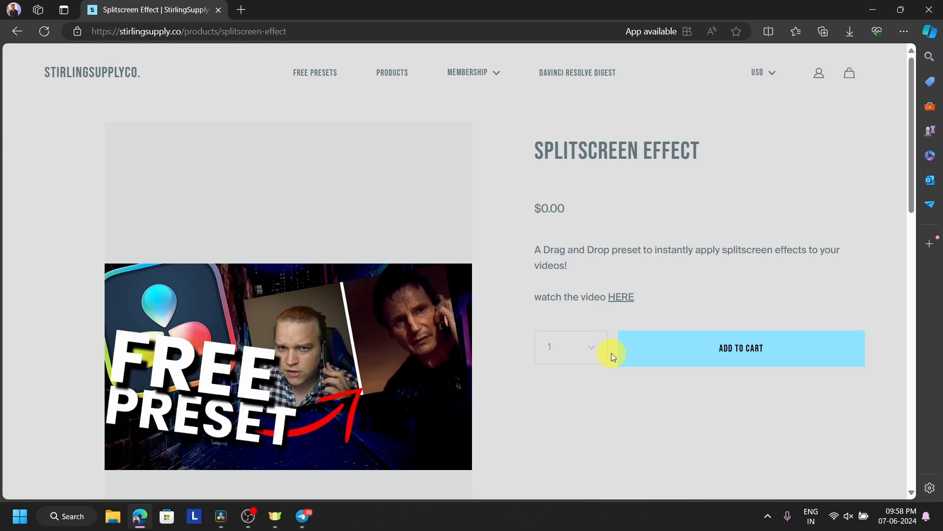
{"action": "scroll", "coordinate": [611, 353], "scroll_direction": "down", "scroll_amount": 2}
{"action": "scroll", "coordinate": [611, 353], "scroll_direction": "up", "scroll_amount": 2}
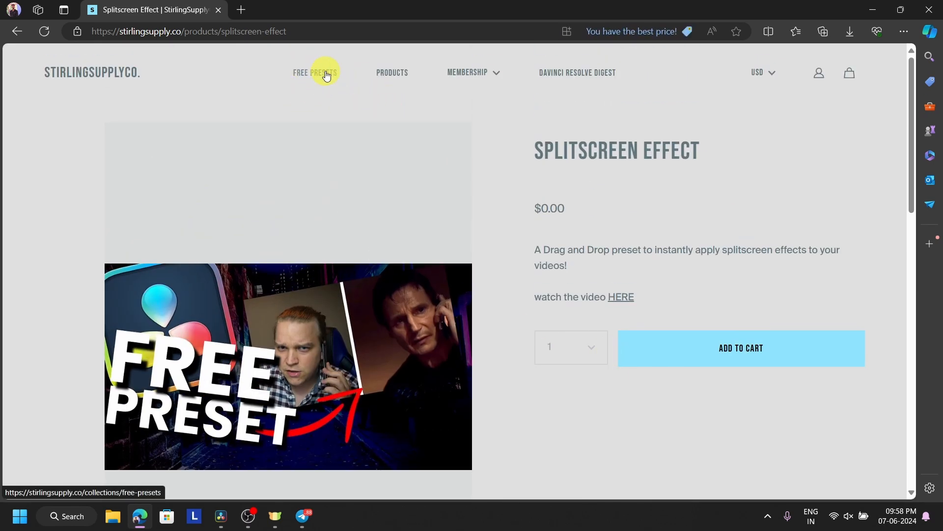
Add the Splitscreen Effect from the FREE PRESETS collection to the cart.
{"action": "left_click", "coordinate": [327, 76]}
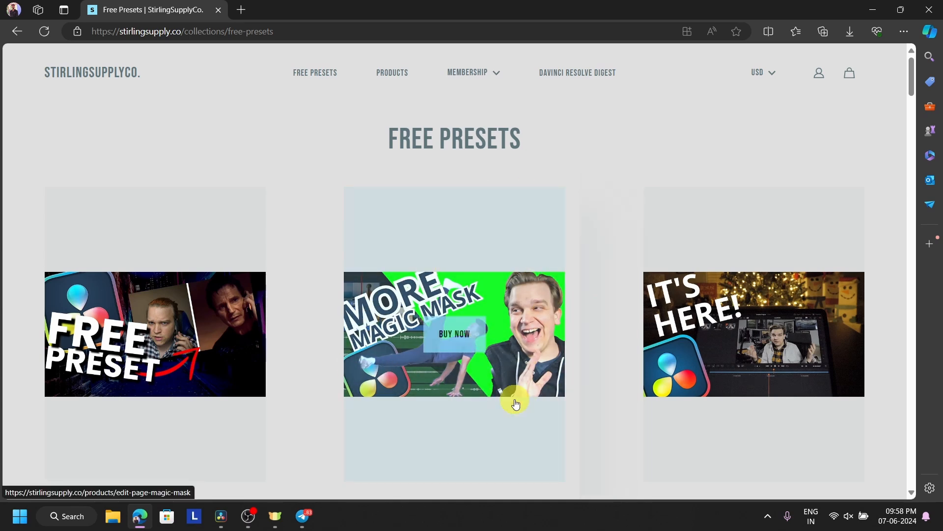
{"action": "scroll", "coordinate": [375, 290], "scroll_direction": "down", "scroll_amount": 2}
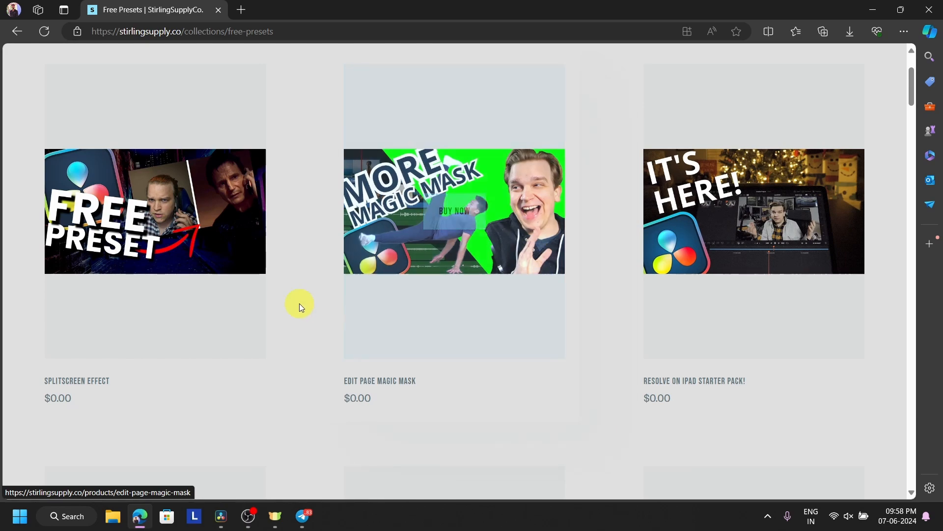
{"action": "scroll", "coordinate": [741, 287], "scroll_direction": "down", "scroll_amount": 3}
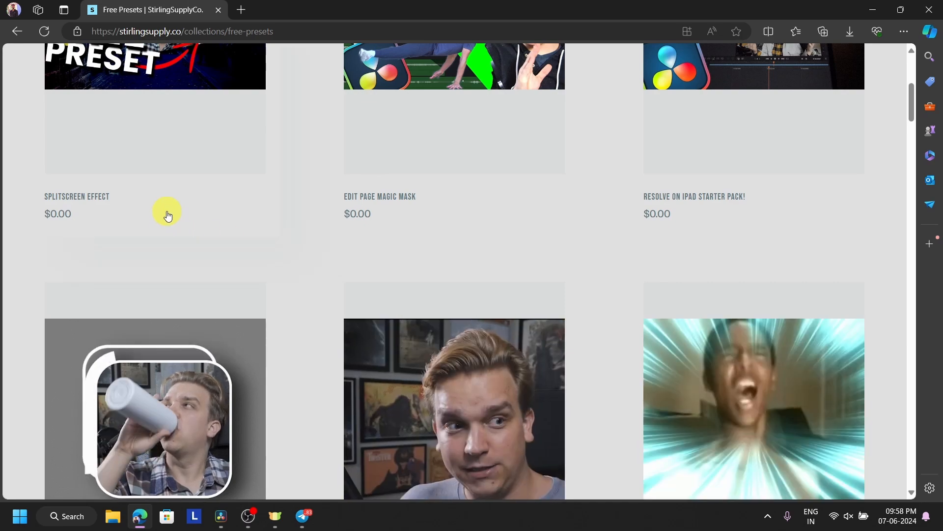
{"action": "left_click", "coordinate": [167, 211]}
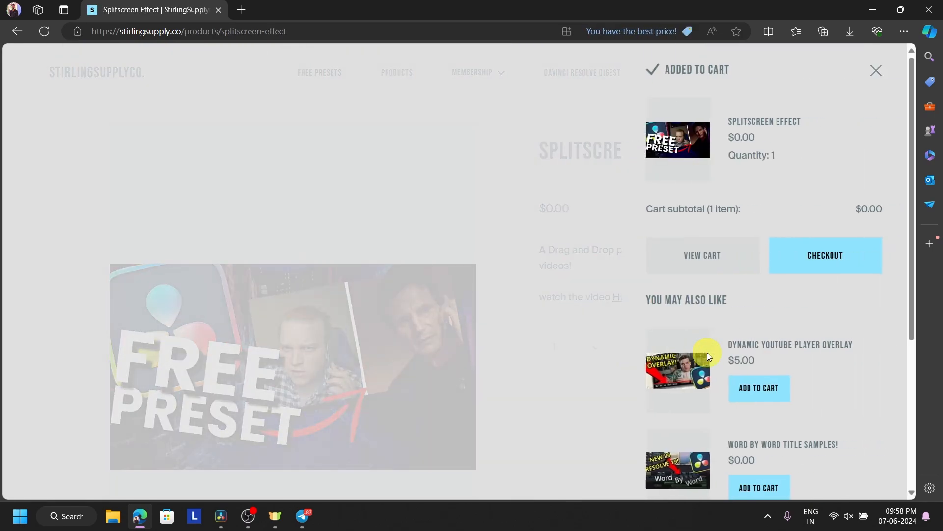
{"action": "left_click", "coordinate": [877, 70]}
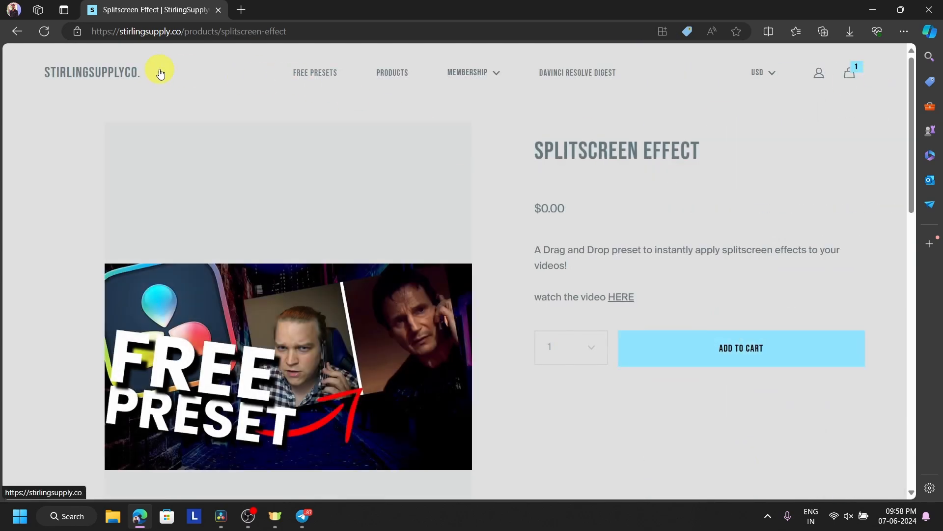
Go back to the free presets and open the Picture-in-Picture Pro product page.
{"action": "left_click", "coordinate": [17, 33]}
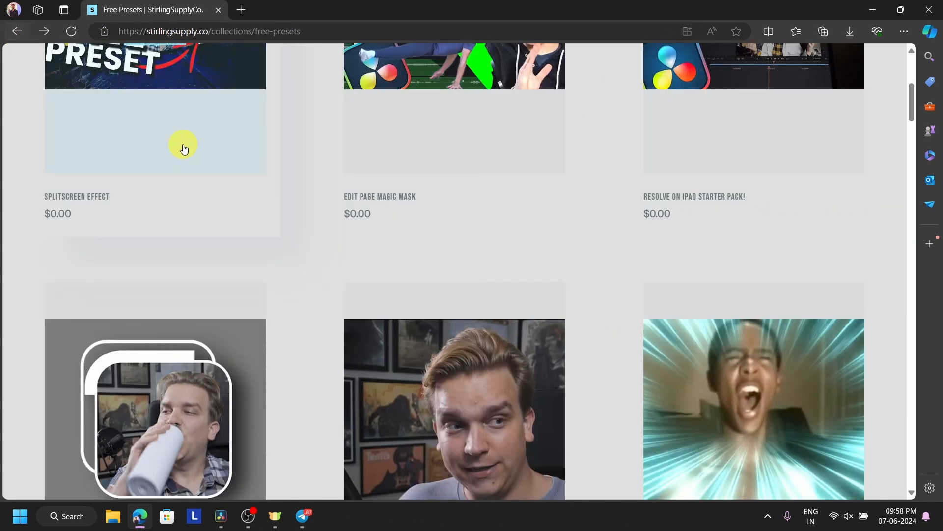
{"action": "scroll", "coordinate": [426, 259], "scroll_direction": "down", "scroll_amount": 5}
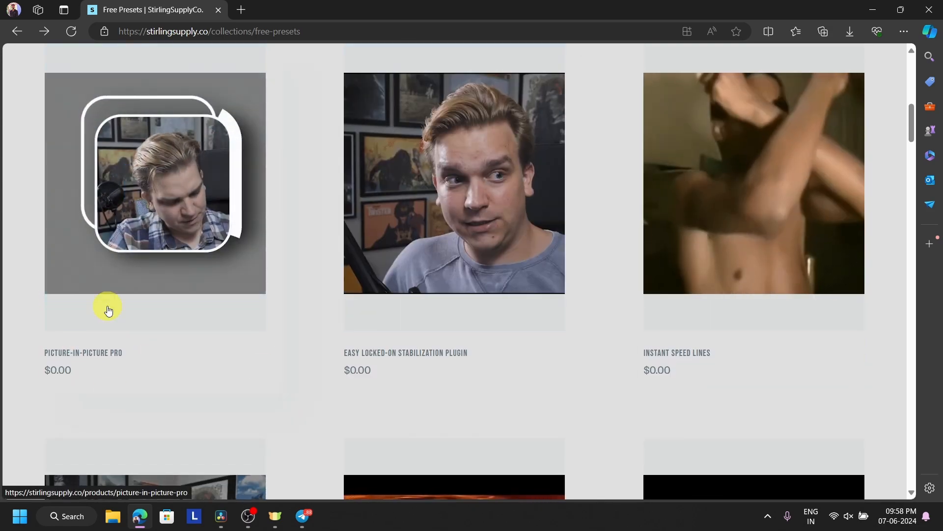
{"action": "left_click", "coordinate": [175, 251]}
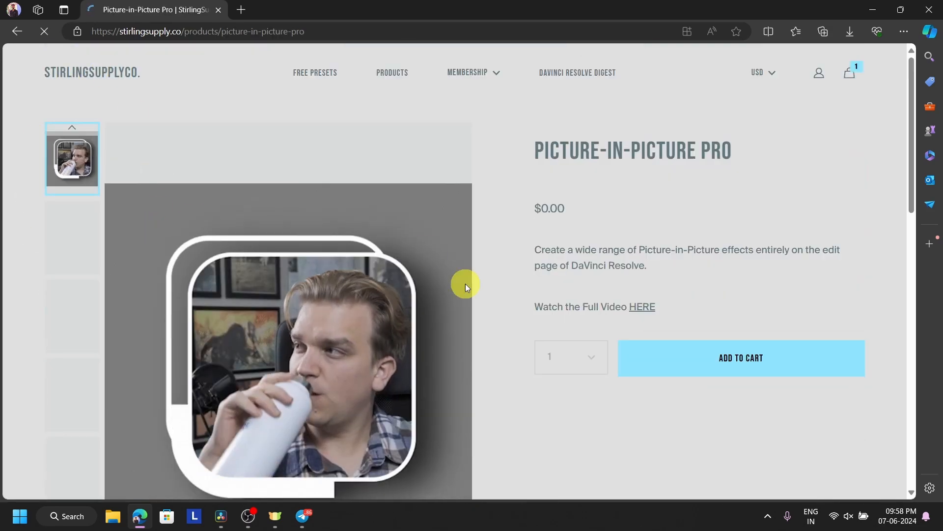
Add Picture-in-Picture Pro to the cart, check out, and enter the contact e-mail address.
{"action": "left_click", "coordinate": [739, 375]}
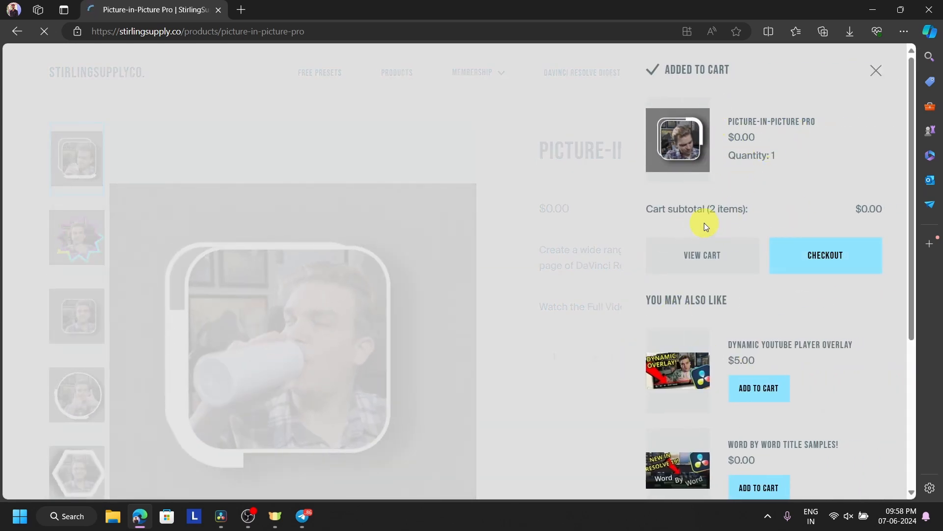
{"action": "left_click", "coordinate": [819, 258]}
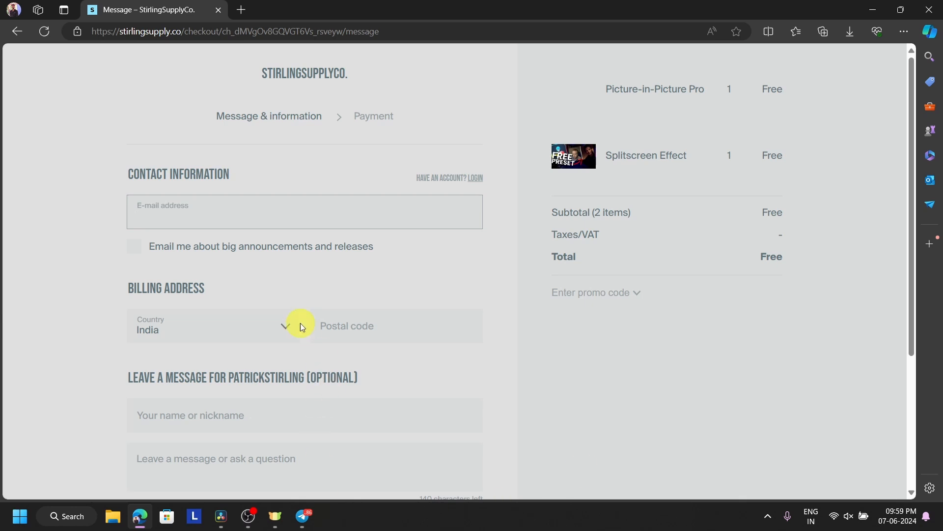
{"action": "left_click", "coordinate": [264, 223]}
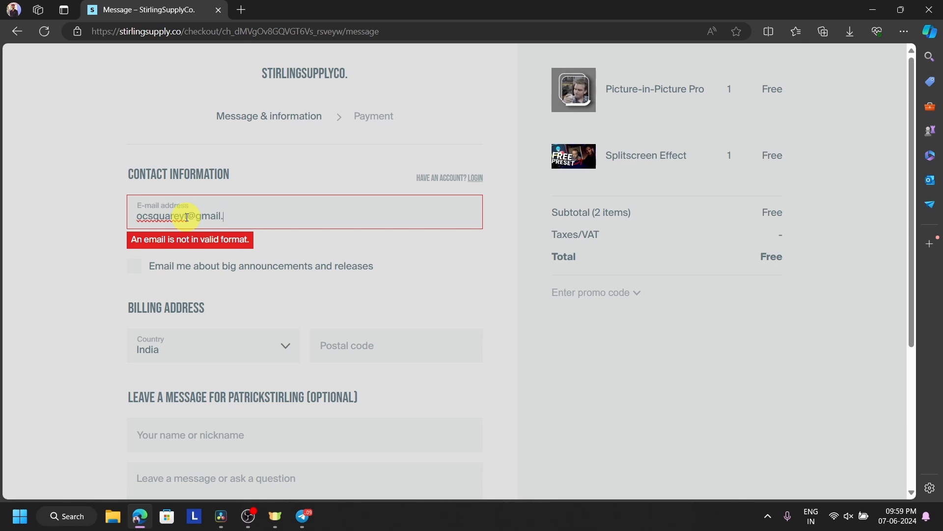
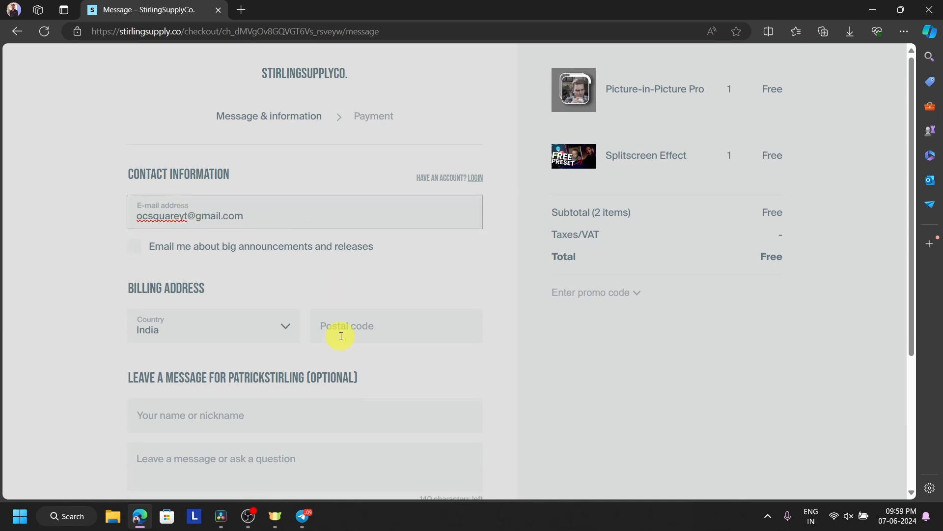
Fill the postal code from saved info and confirm the custom tip stays at $0.
{"action": "left_click", "coordinate": [356, 325]}
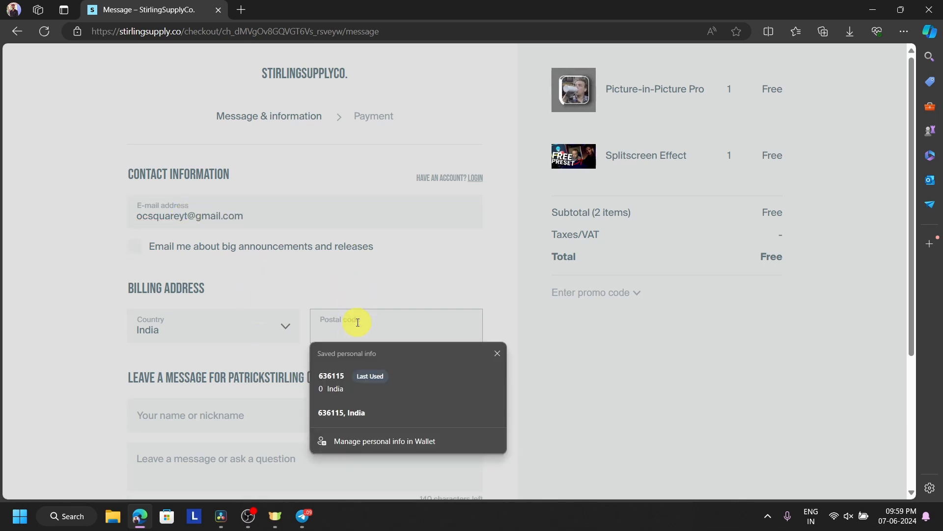
{"action": "left_click", "coordinate": [366, 376]}
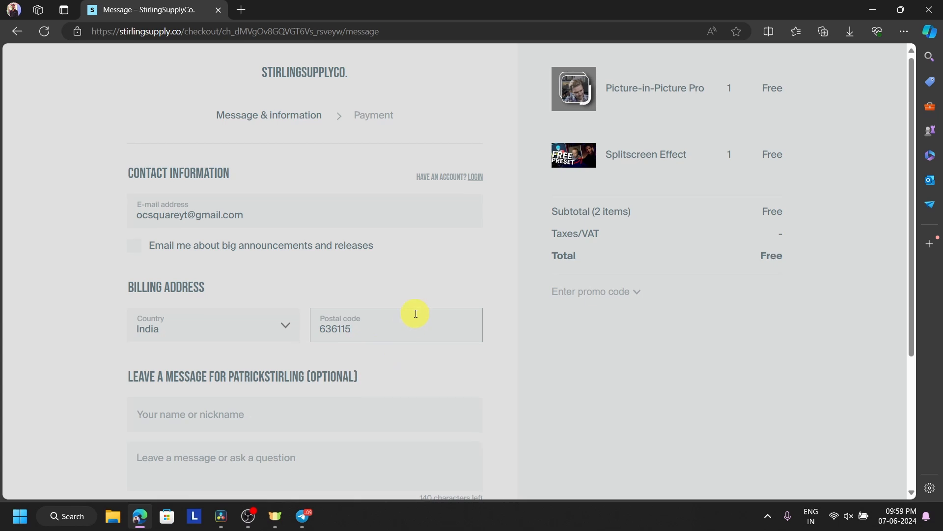
{"action": "scroll", "coordinate": [344, 311], "scroll_direction": "down", "scroll_amount": 2}
{"action": "left_click", "coordinate": [259, 289]}
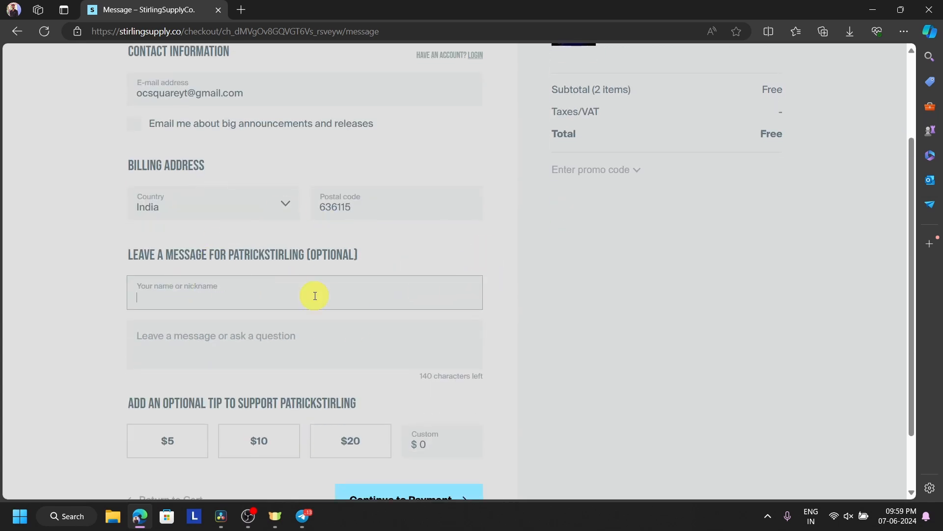
{"action": "scroll", "coordinate": [181, 338], "scroll_direction": "down", "scroll_amount": 1}
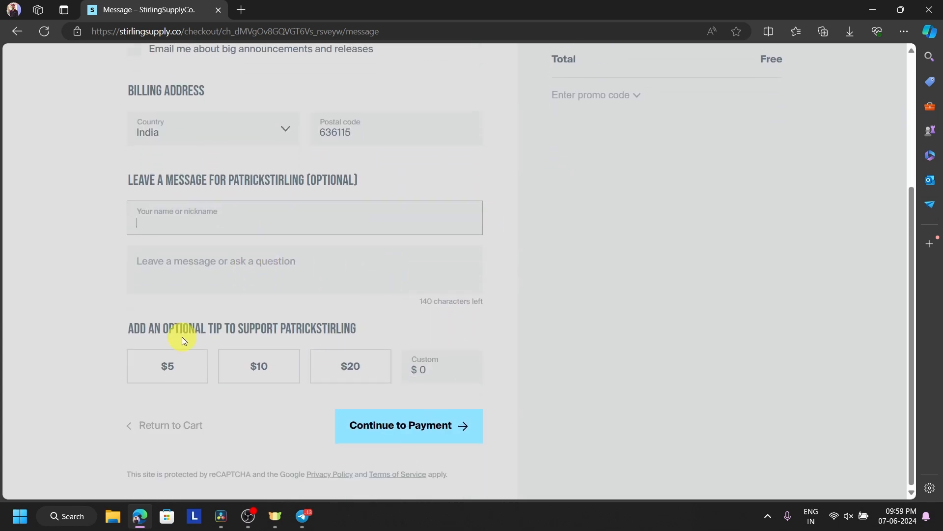
{"action": "left_click", "coordinate": [421, 370]}
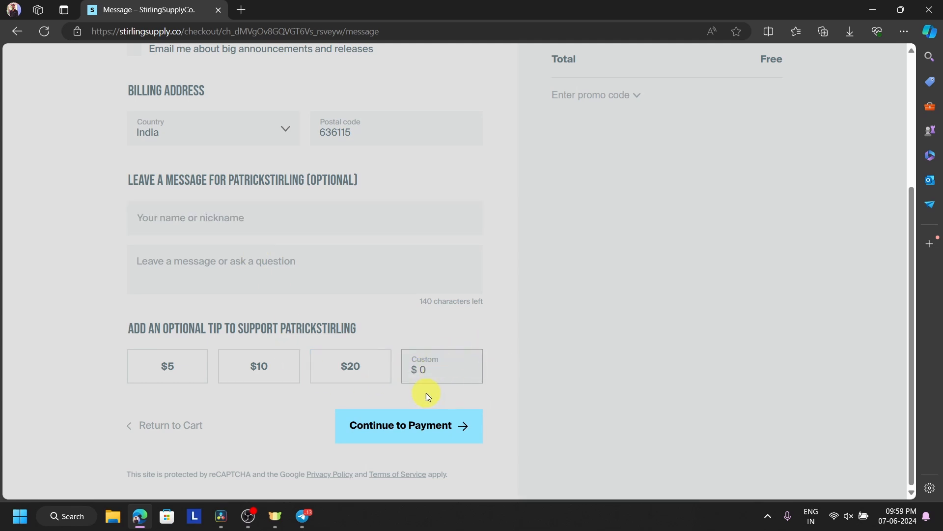
Complete the free StirlingSupply order, download SSC_Pip_Pro.zip, and minimise Edge back to Resolve.
{"action": "left_click", "coordinate": [418, 425]}
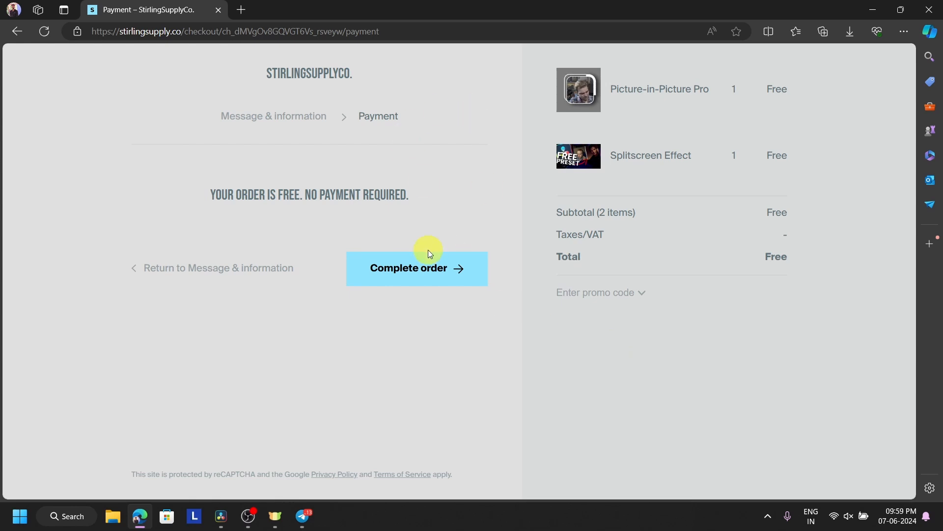
{"action": "left_click", "coordinate": [421, 277]}
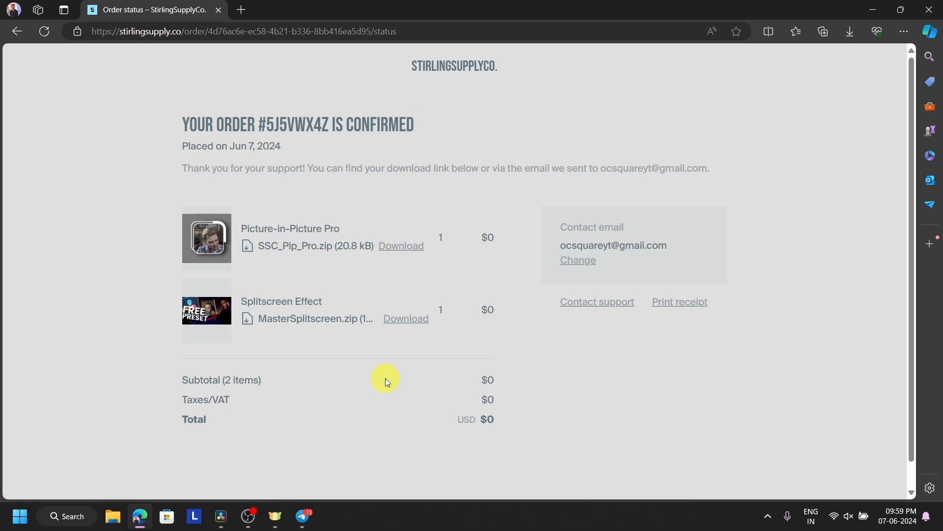
{"action": "left_click", "coordinate": [408, 254]}
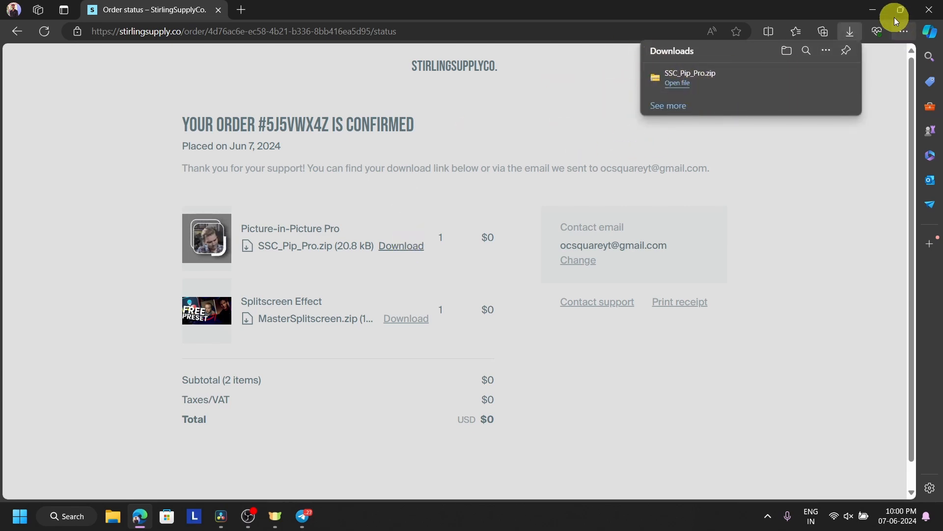
{"action": "left_click", "coordinate": [874, 8]}
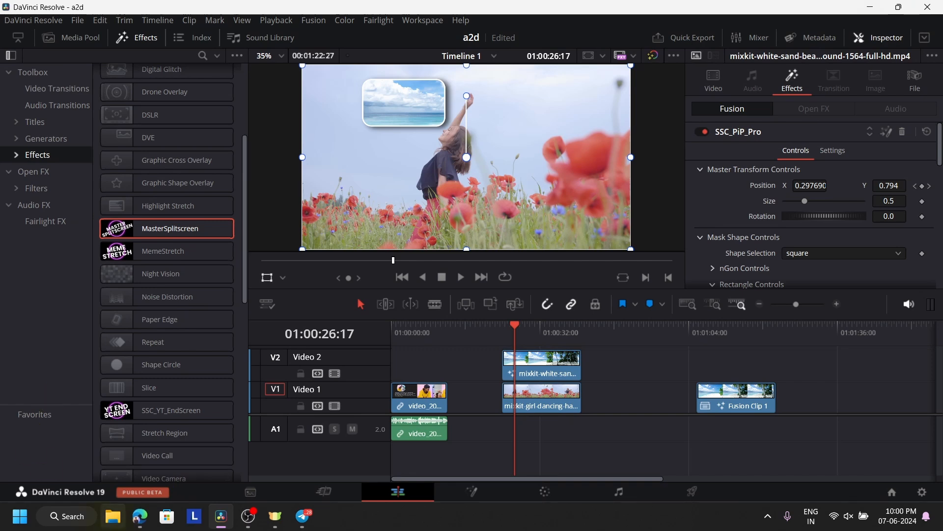
In File Explorer, go to C: > Users > PLUTO > downloads.
{"action": "left_click", "coordinate": [105, 524]}
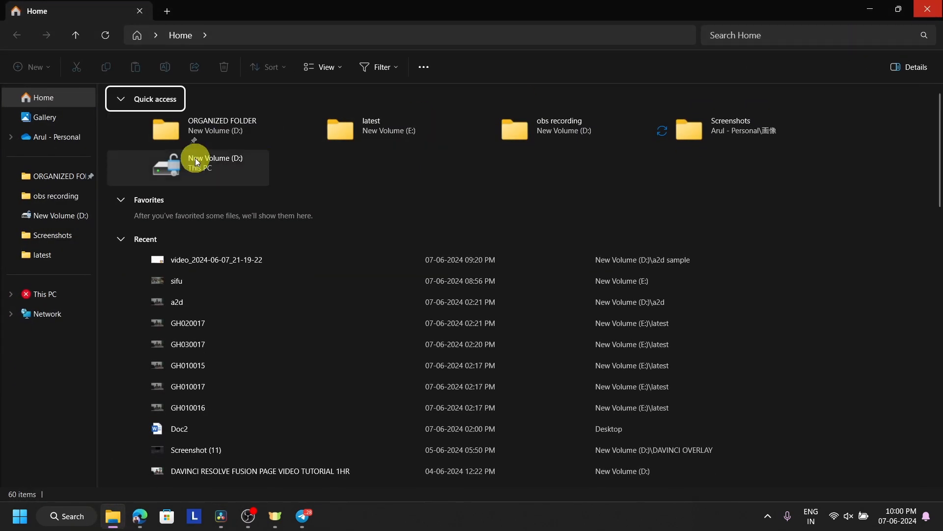
{"action": "left_click", "coordinate": [57, 288]}
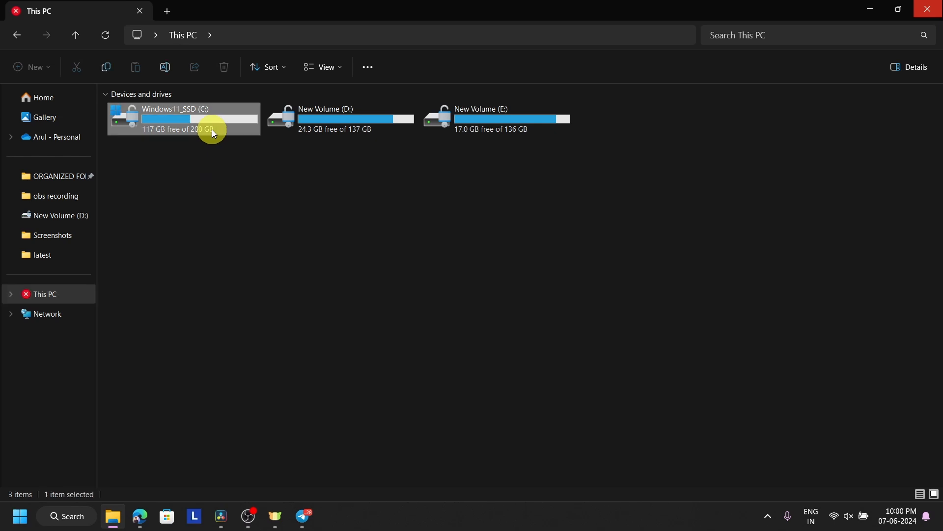
{"action": "double_click", "coordinate": [212, 128]}
{"action": "double_click", "coordinate": [199, 232]}
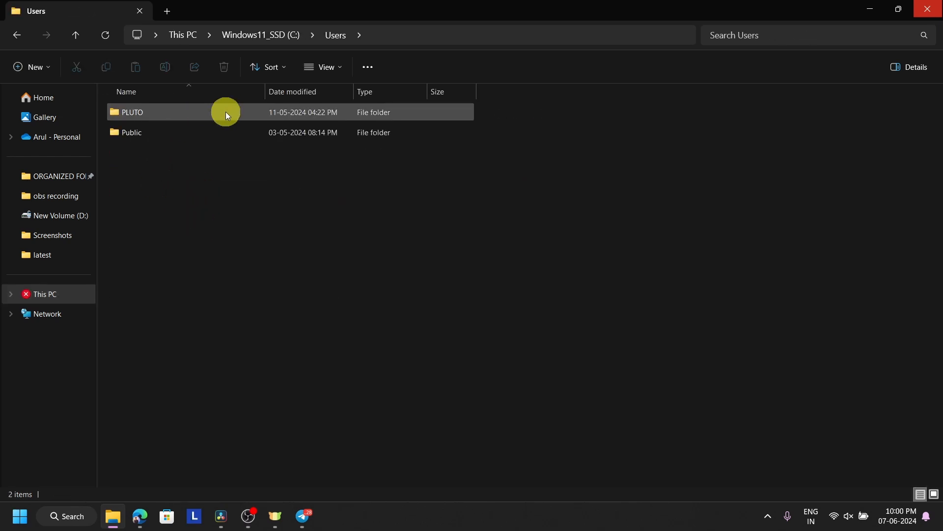
{"action": "double_click", "coordinate": [226, 112]}
{"action": "double_click", "coordinate": [228, 143]}
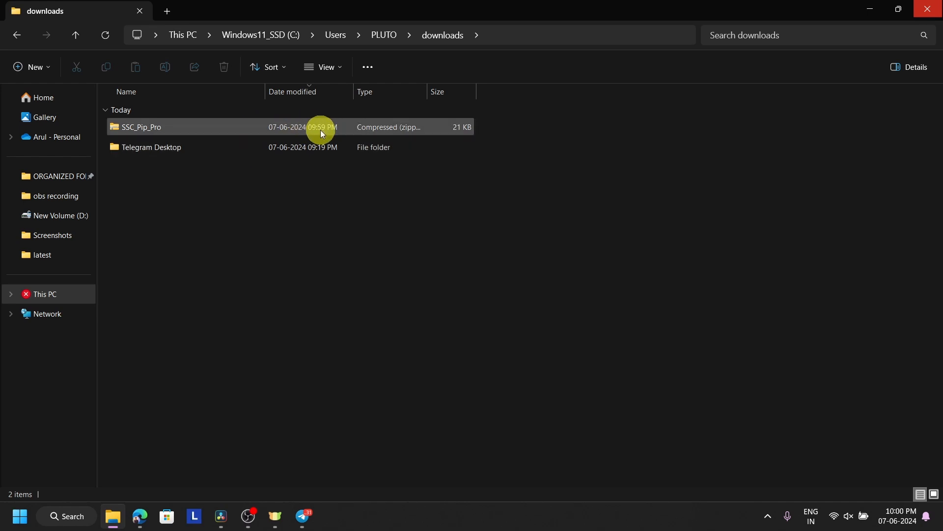
Extract SSC_Pip_Pro.zip here with WinRAR and launch the extracted .drfx bundle to install it.
{"action": "left_click", "coordinate": [320, 129]}
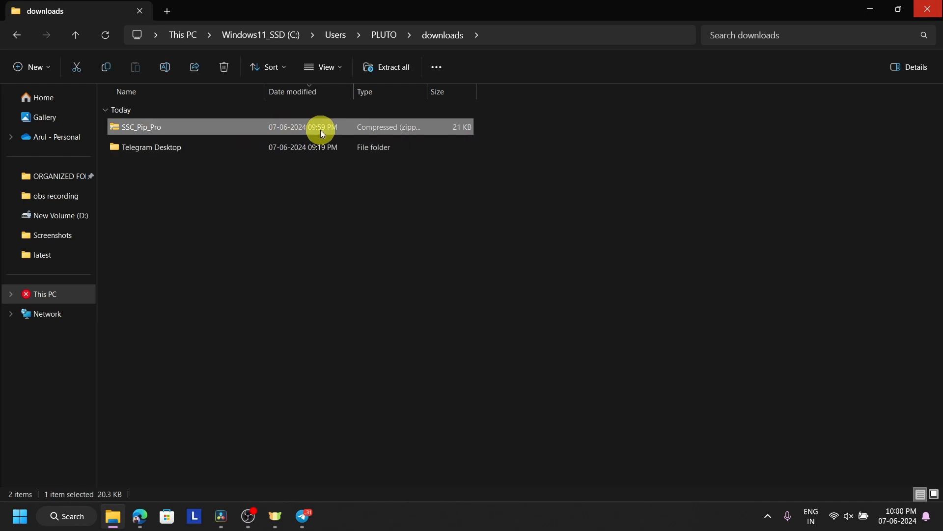
{"action": "right_click", "coordinate": [322, 132]}
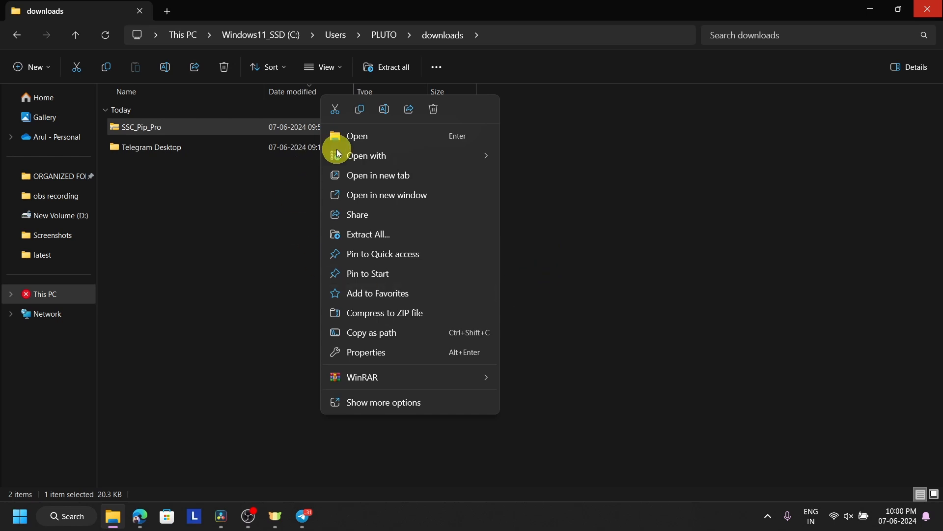
{"action": "left_click", "coordinate": [565, 332]}
{"action": "right_click", "coordinate": [444, 126]}
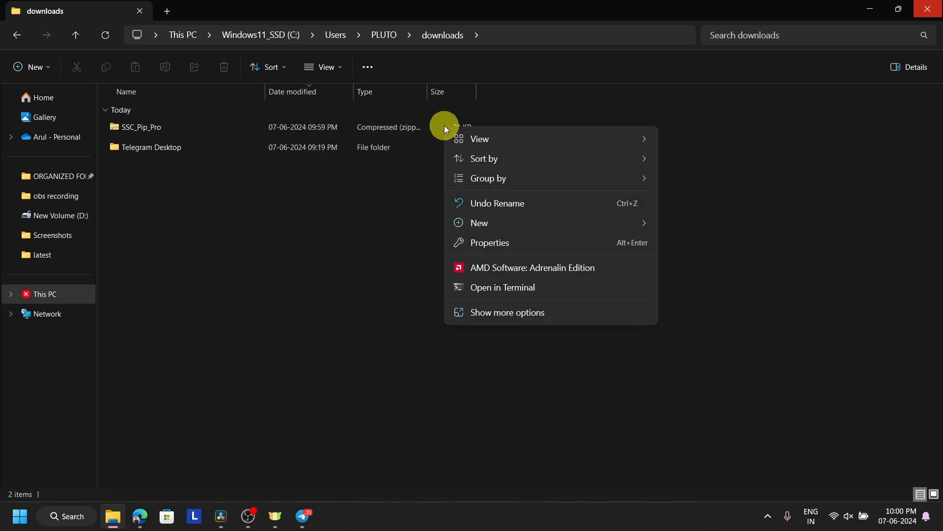
{"action": "left_click", "coordinate": [363, 122]}
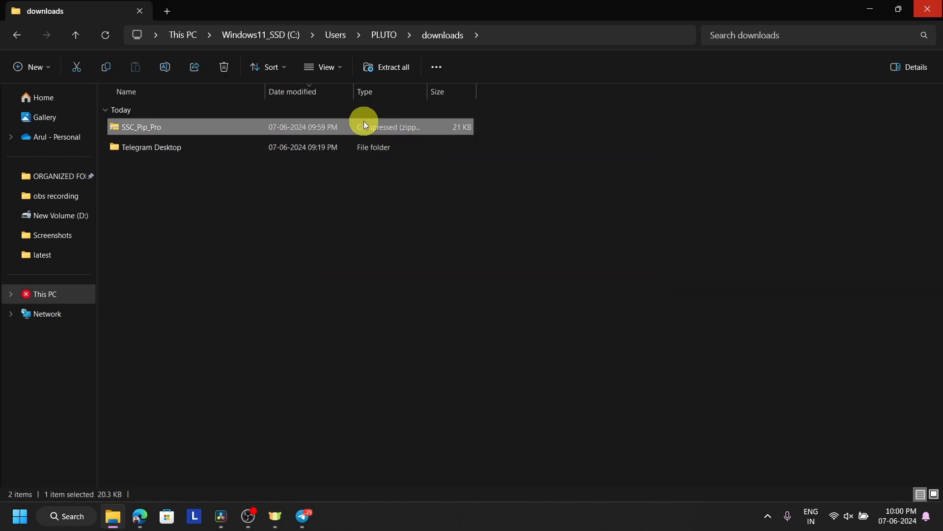
{"action": "right_click", "coordinate": [365, 128]}
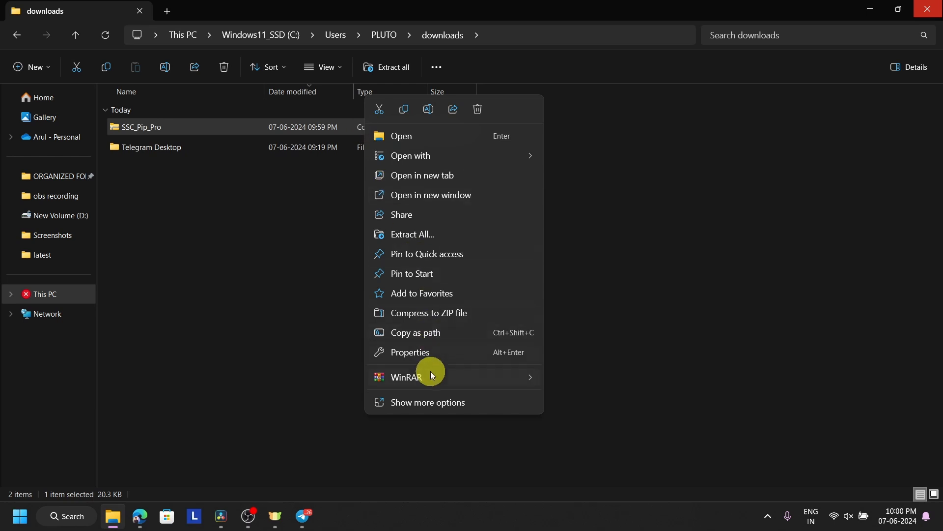
{"action": "mouse_move", "coordinate": [433, 377]}
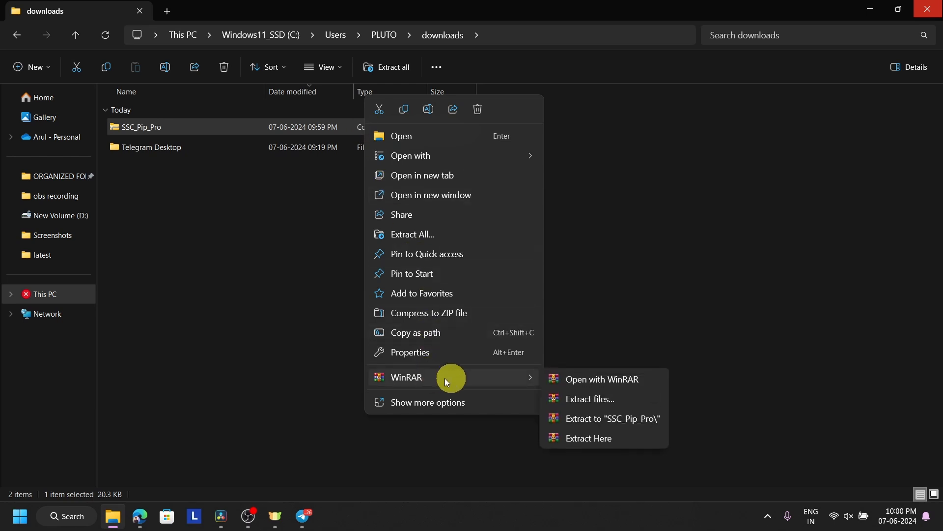
{"action": "left_click", "coordinate": [608, 440]}
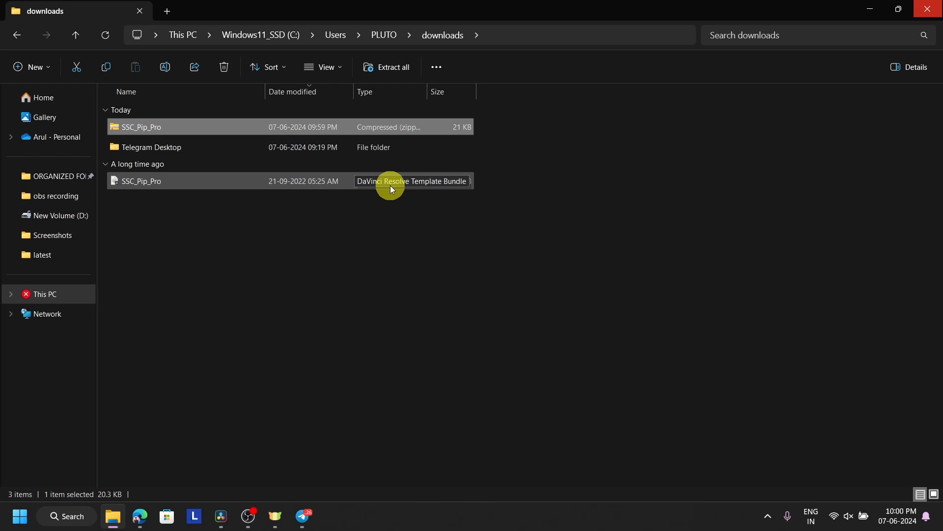
{"action": "double_click", "coordinate": [391, 185]}
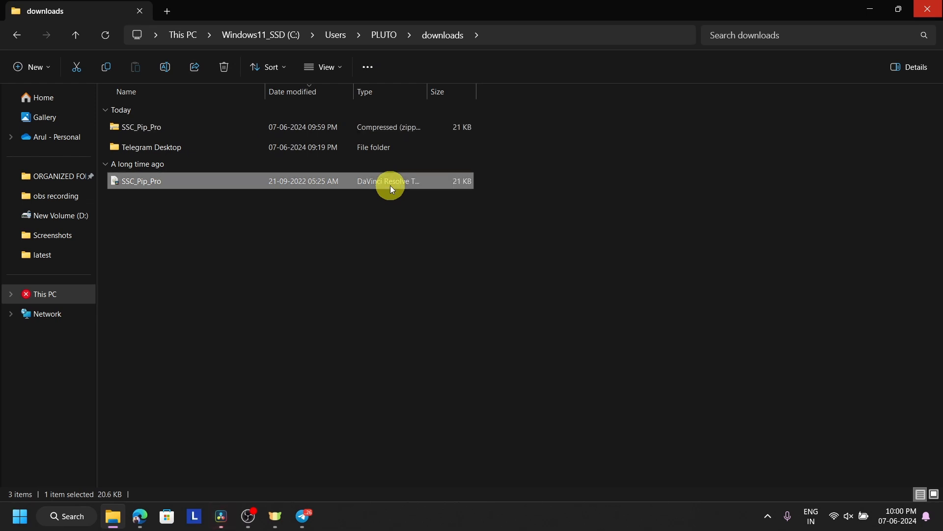
{"action": "mouse_move", "coordinate": [220, 528]}
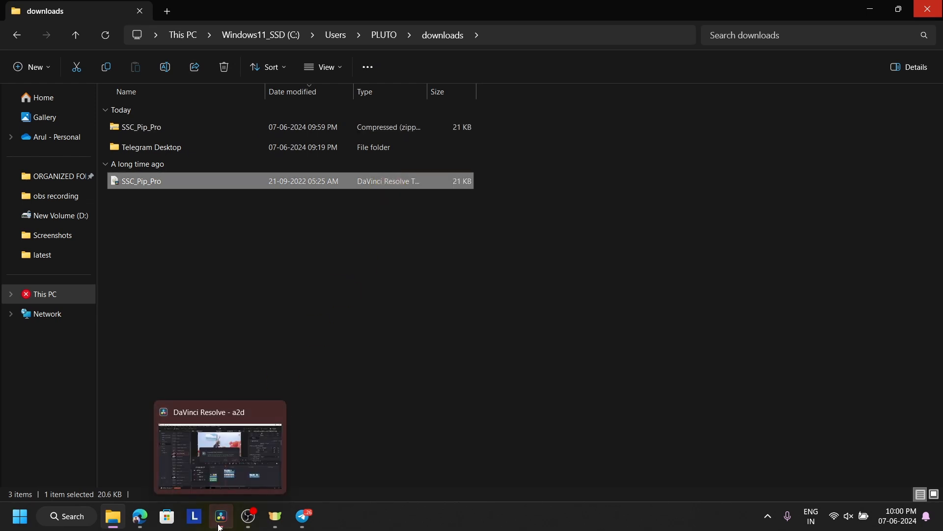
{"action": "left_click", "coordinate": [219, 463]}
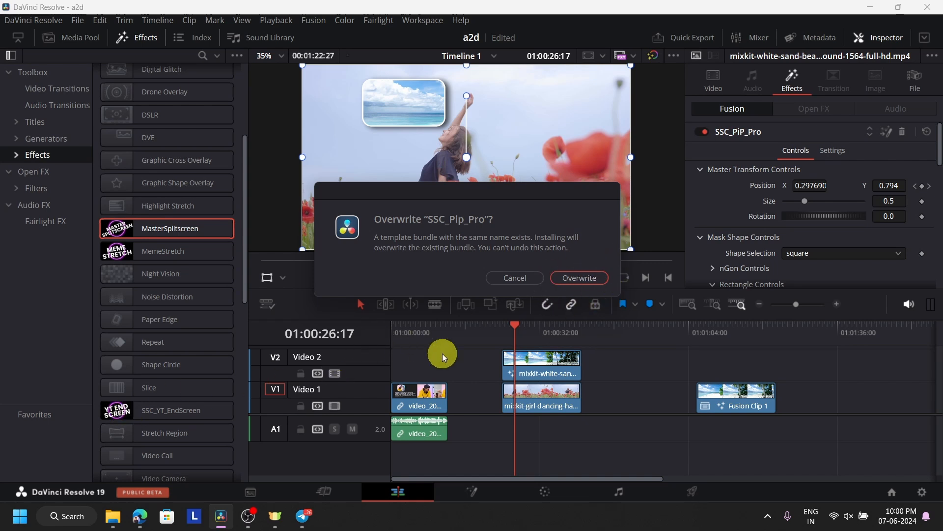
{"action": "mouse_move", "coordinate": [221, 516]}
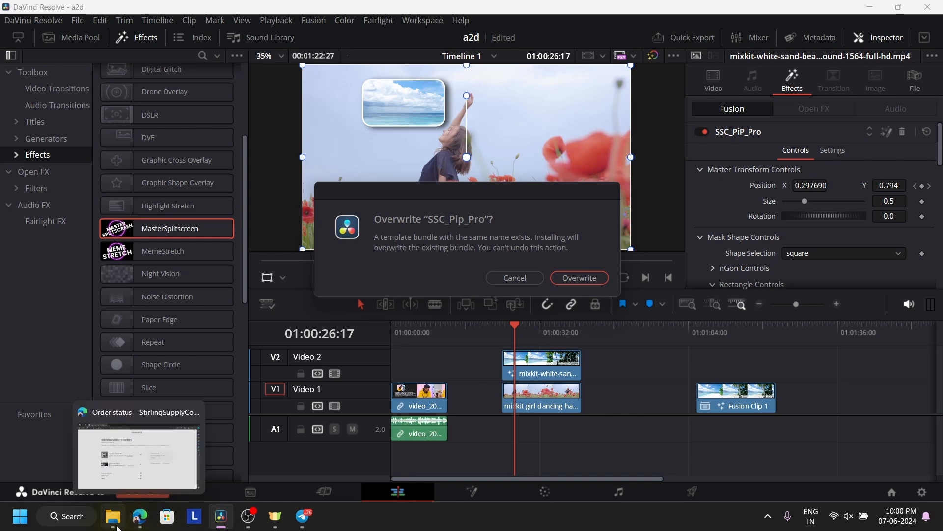
{"action": "left_click", "coordinate": [118, 457]}
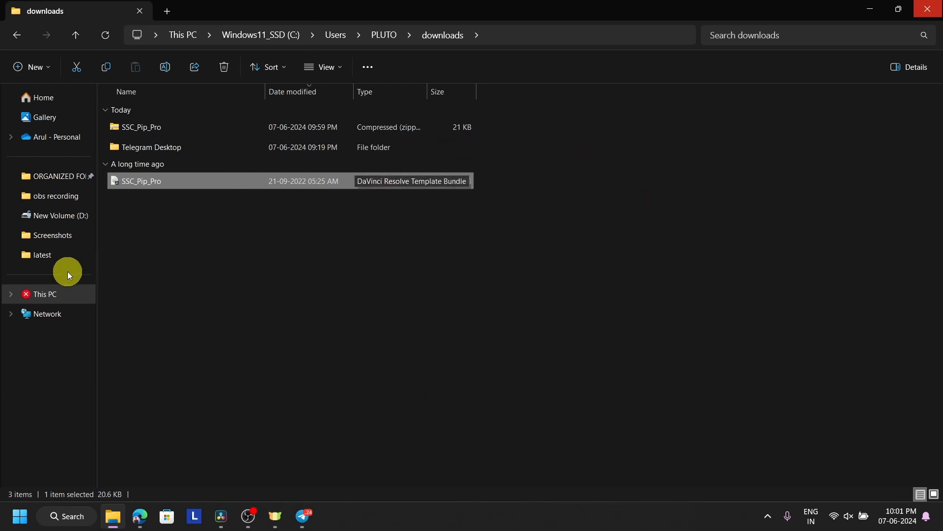
Browse drive E into davinci effects' > New folder (2) and inspect the ssc_mobilestack zip.
{"action": "left_click", "coordinate": [12, 297]}
{"action": "left_click", "coordinate": [69, 353]}
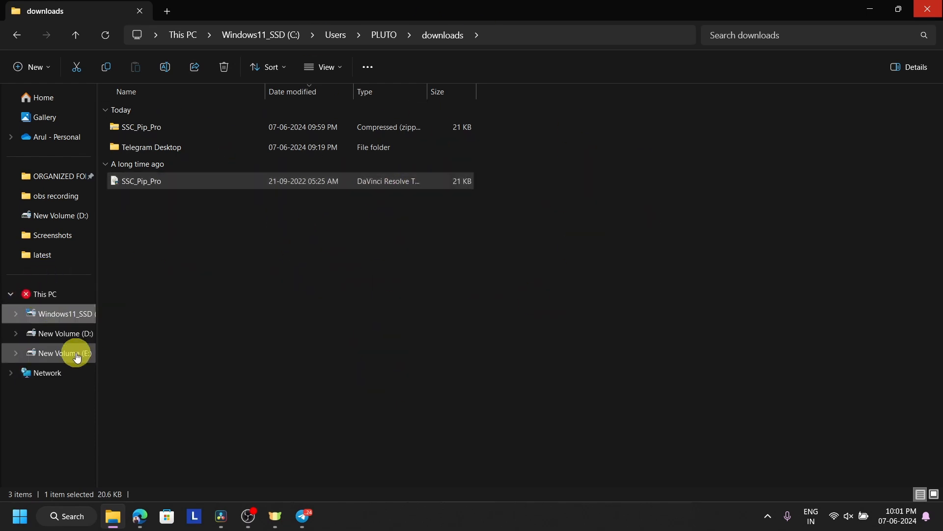
{"action": "left_click", "coordinate": [234, 148]}
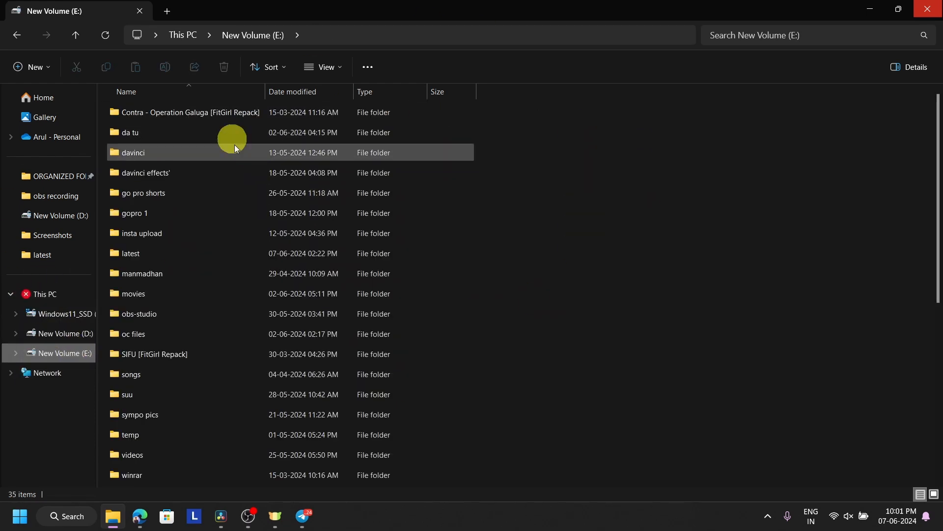
{"action": "double_click", "coordinate": [226, 169]}
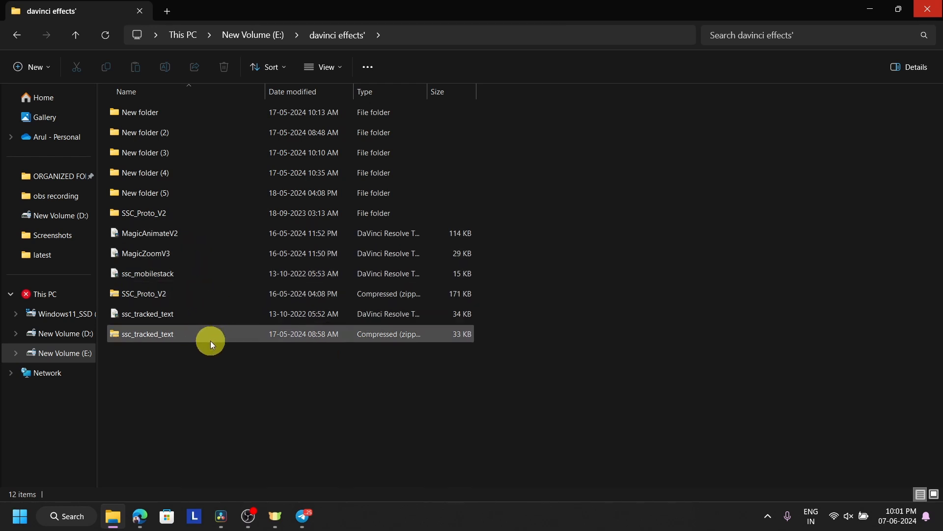
{"action": "double_click", "coordinate": [211, 130]}
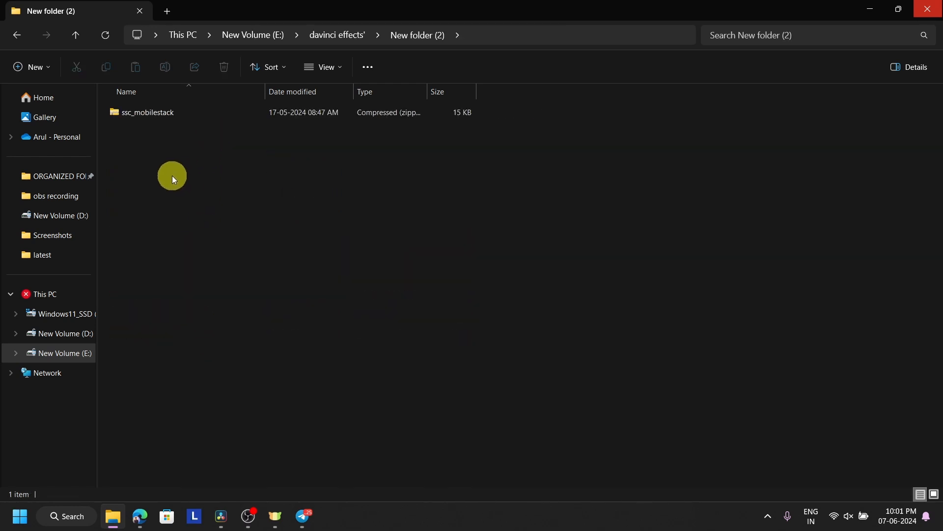
{"action": "double_click", "coordinate": [167, 121]}
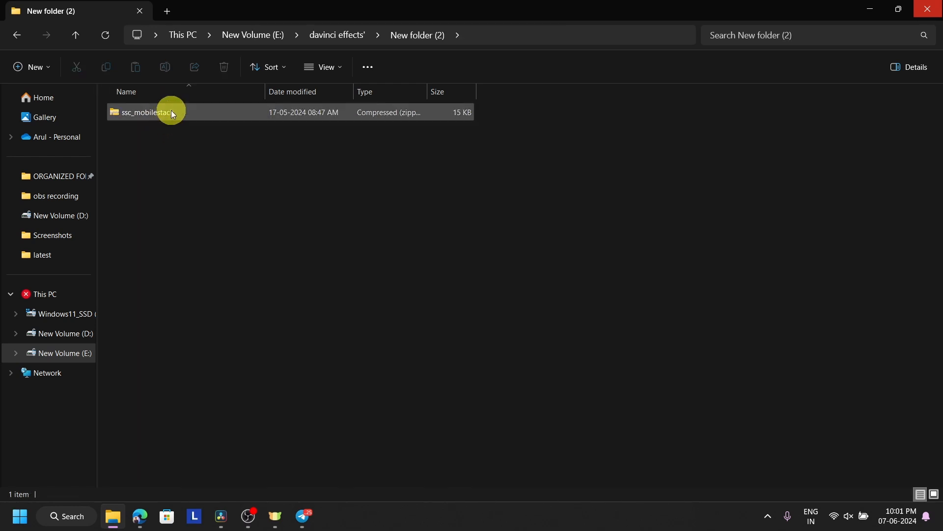
Navigate back to drive E and cancel overwriting the existing SSC_Pip_Pro bundle in Resolve.
{"action": "left_click", "coordinate": [19, 37]}
{"action": "left_click", "coordinate": [19, 37]}
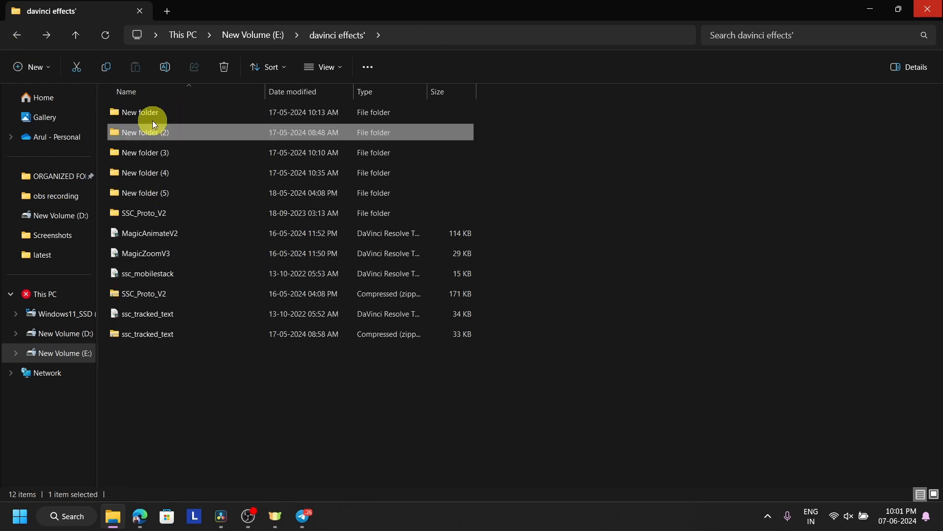
{"action": "left_click", "coordinate": [14, 37]}
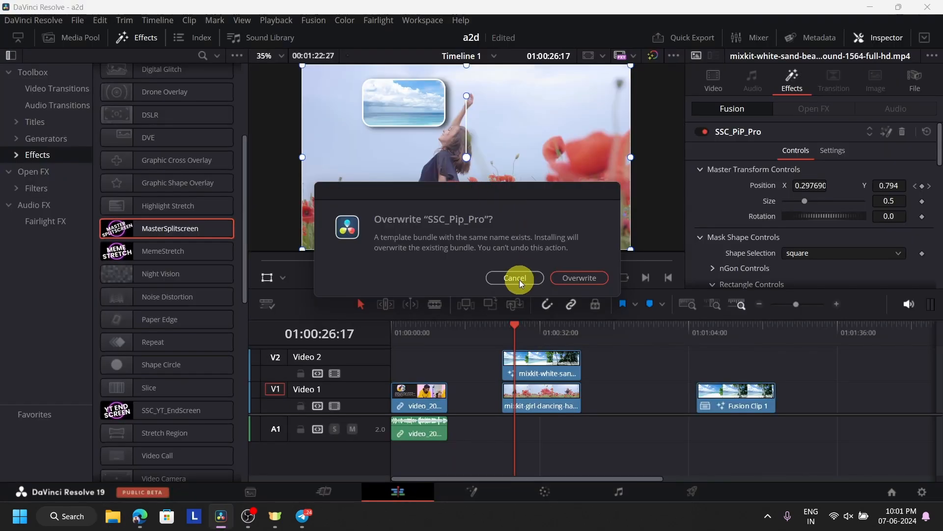
{"action": "left_click", "coordinate": [520, 279]}
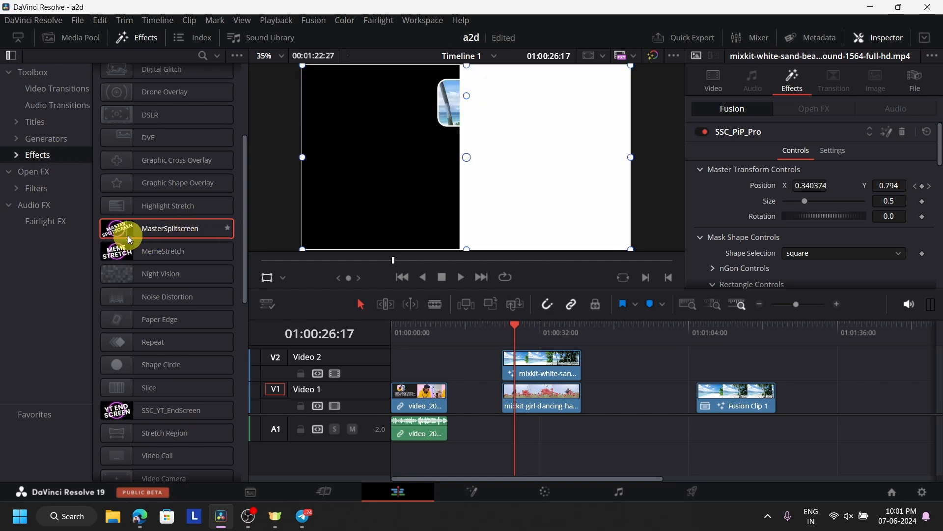
Show the Stirling Supply Co effects with SSC_PiP_Pro in the library and park the playhead on Fusion Clip 1.
{"action": "scroll", "coordinate": [164, 393], "scroll_direction": "down", "scroll_amount": 10}
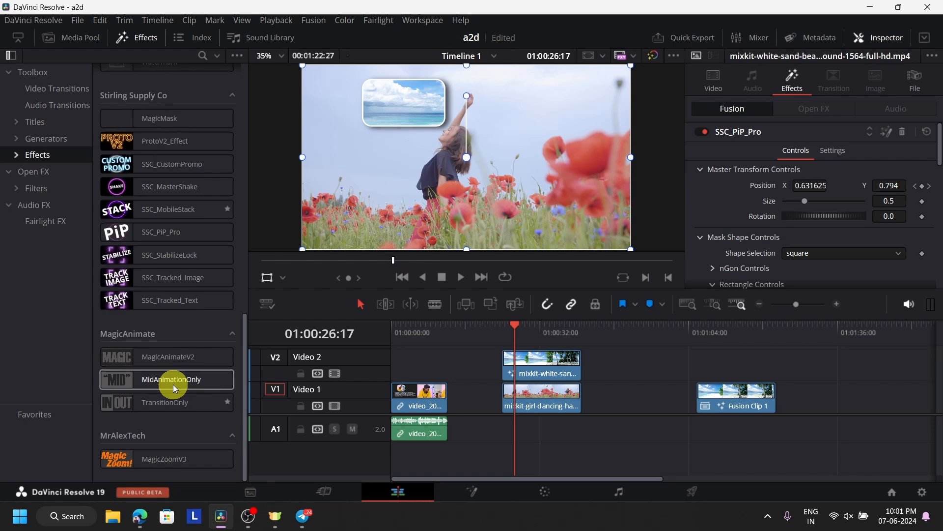
{"action": "left_click", "coordinate": [15, 154]}
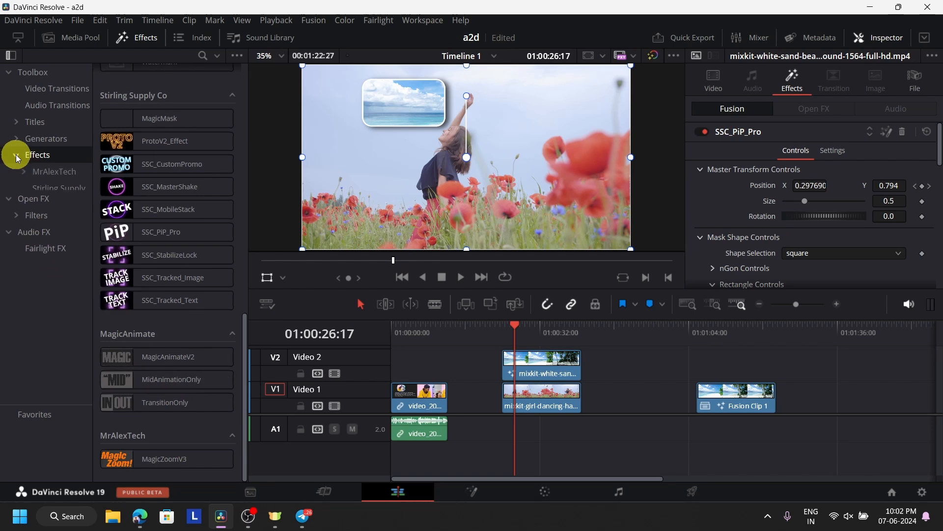
{"action": "left_click", "coordinate": [53, 185]}
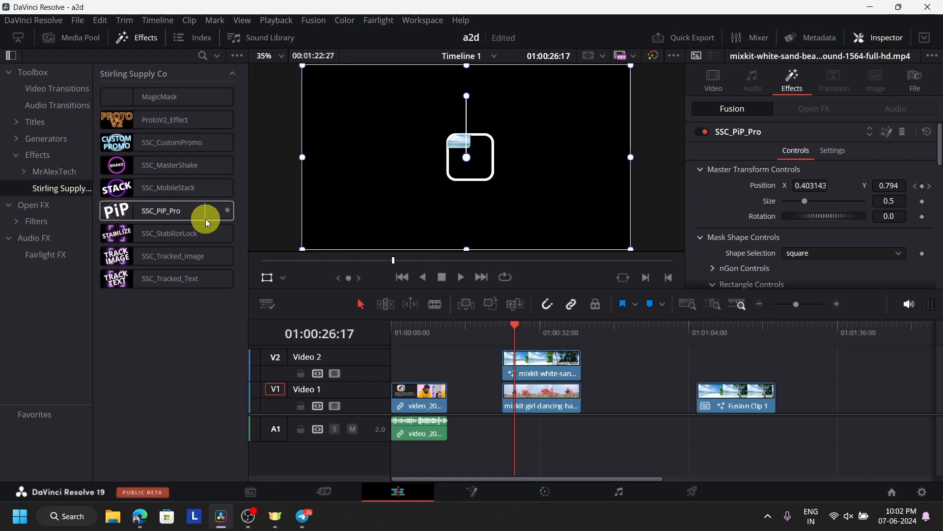
{"action": "left_click", "coordinate": [53, 154]}
{"action": "scroll", "coordinate": [175, 280], "scroll_direction": "down", "scroll_amount": 8}
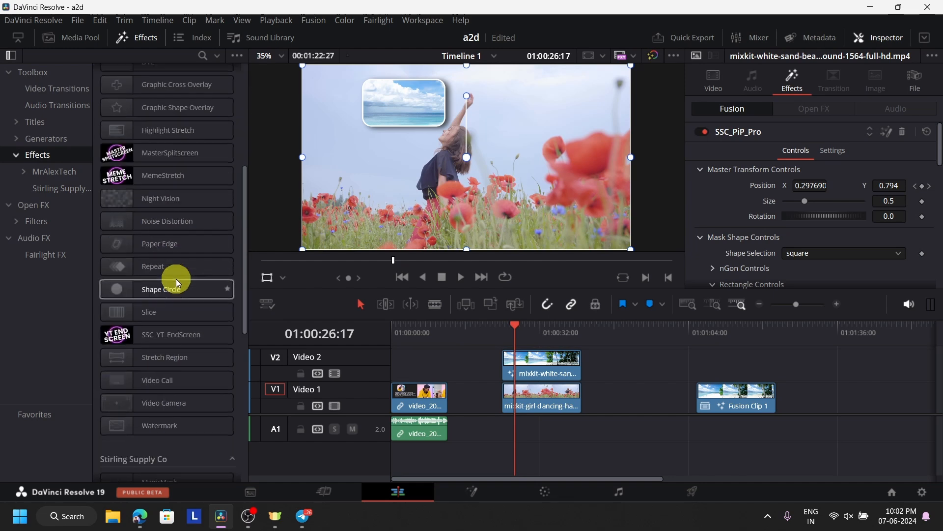
{"action": "scroll", "coordinate": [172, 364], "scroll_direction": "down", "scroll_amount": 4}
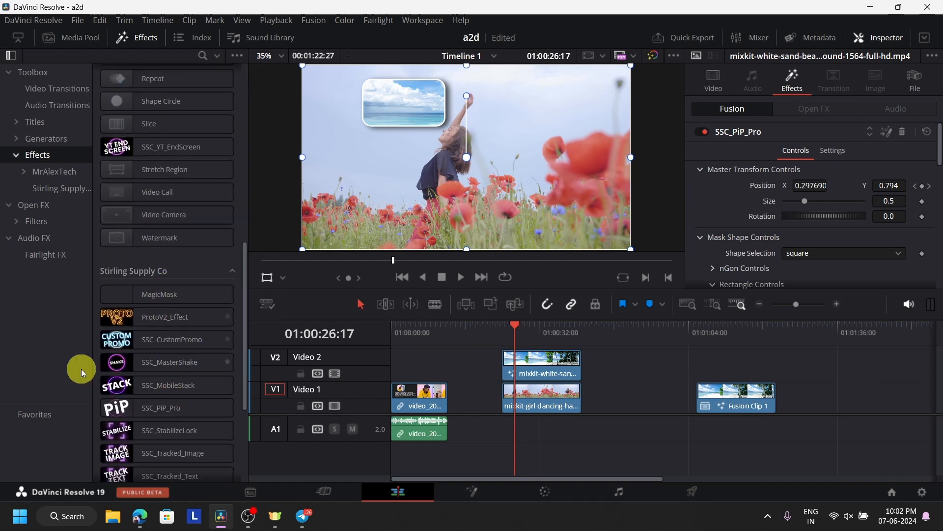
{"action": "left_click", "coordinate": [710, 333]}
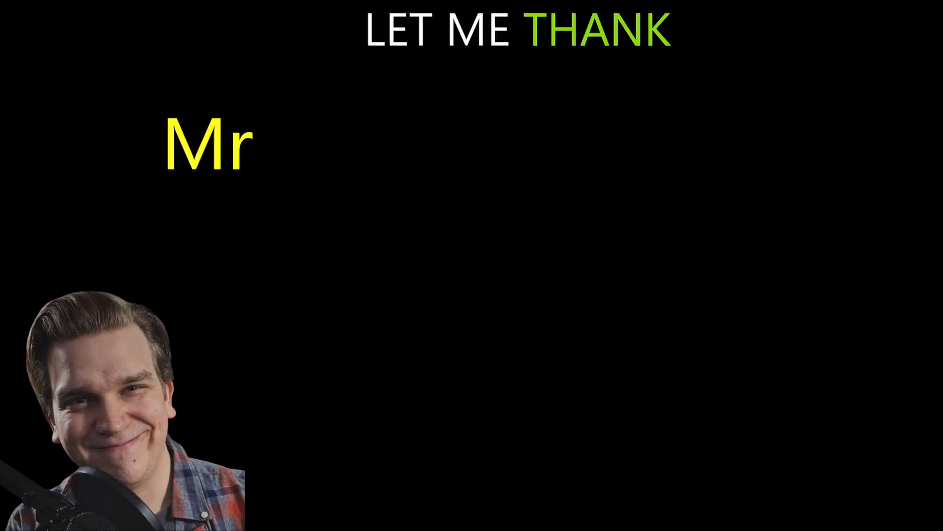